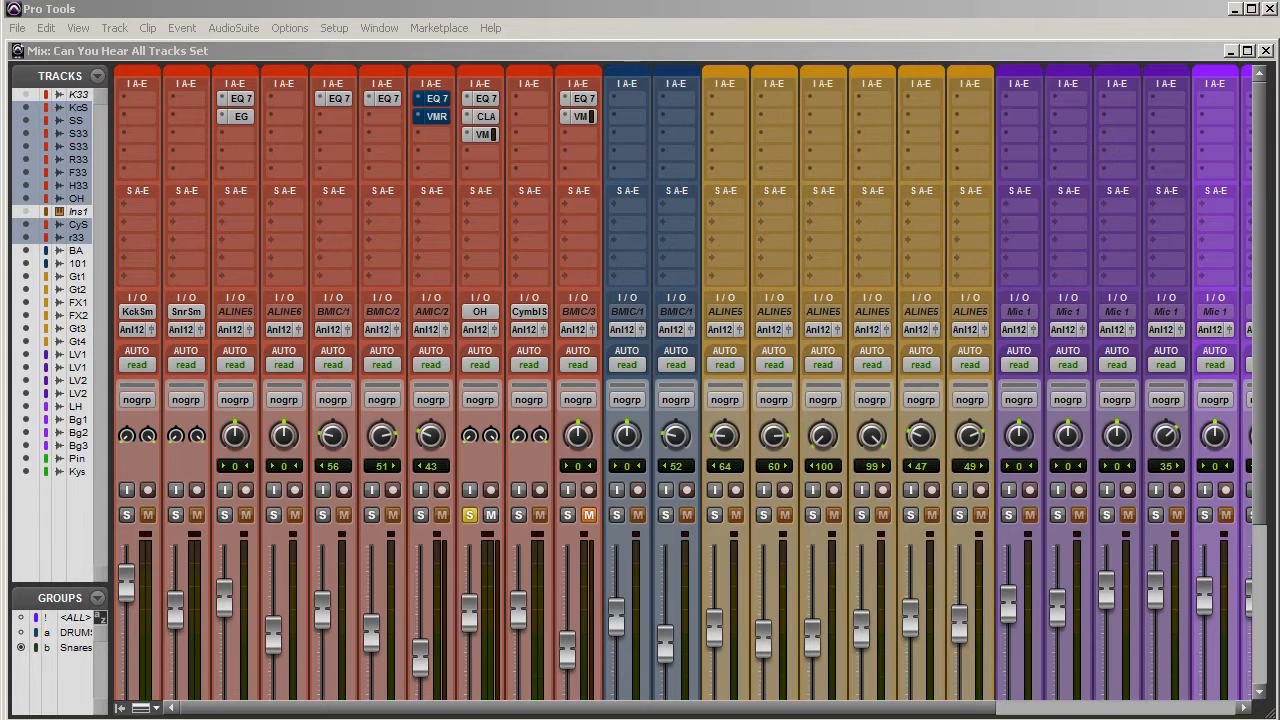
Step: Hide the Tracks and Groups lists in the Mix window so more channel strips fit on screen
left_click(118, 707)
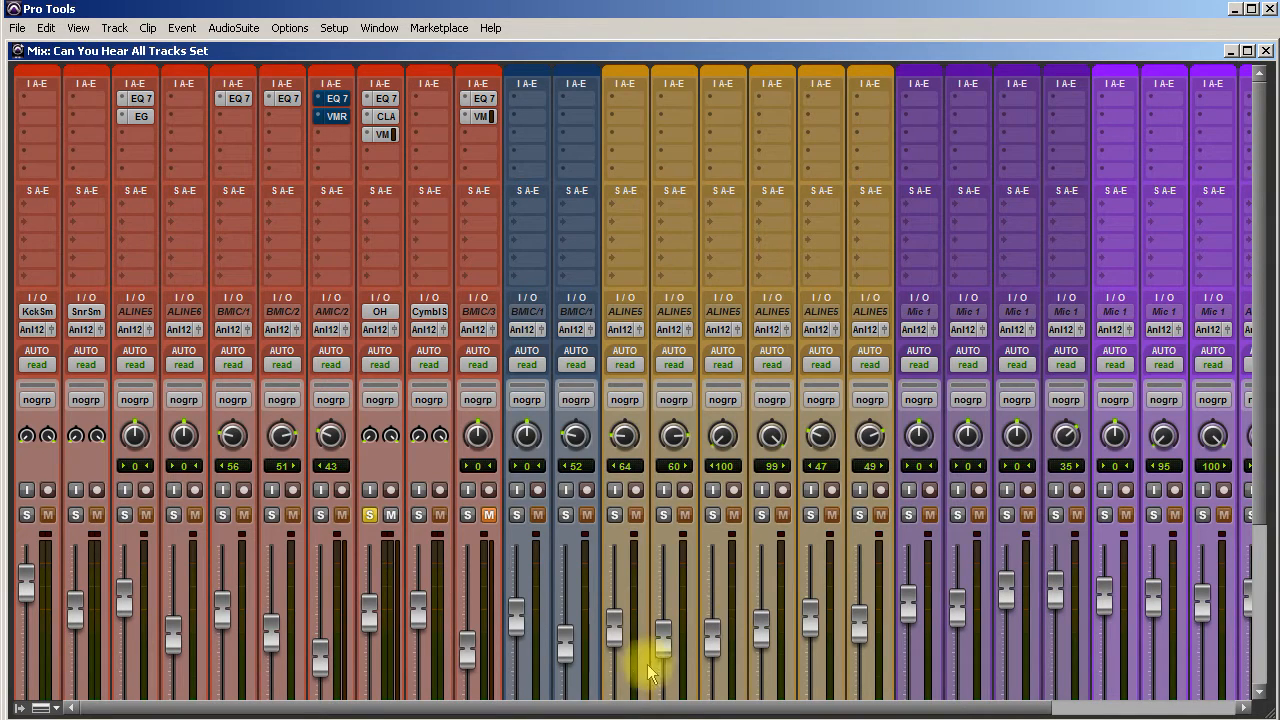
left_click_drag(568, 708, 271, 686)
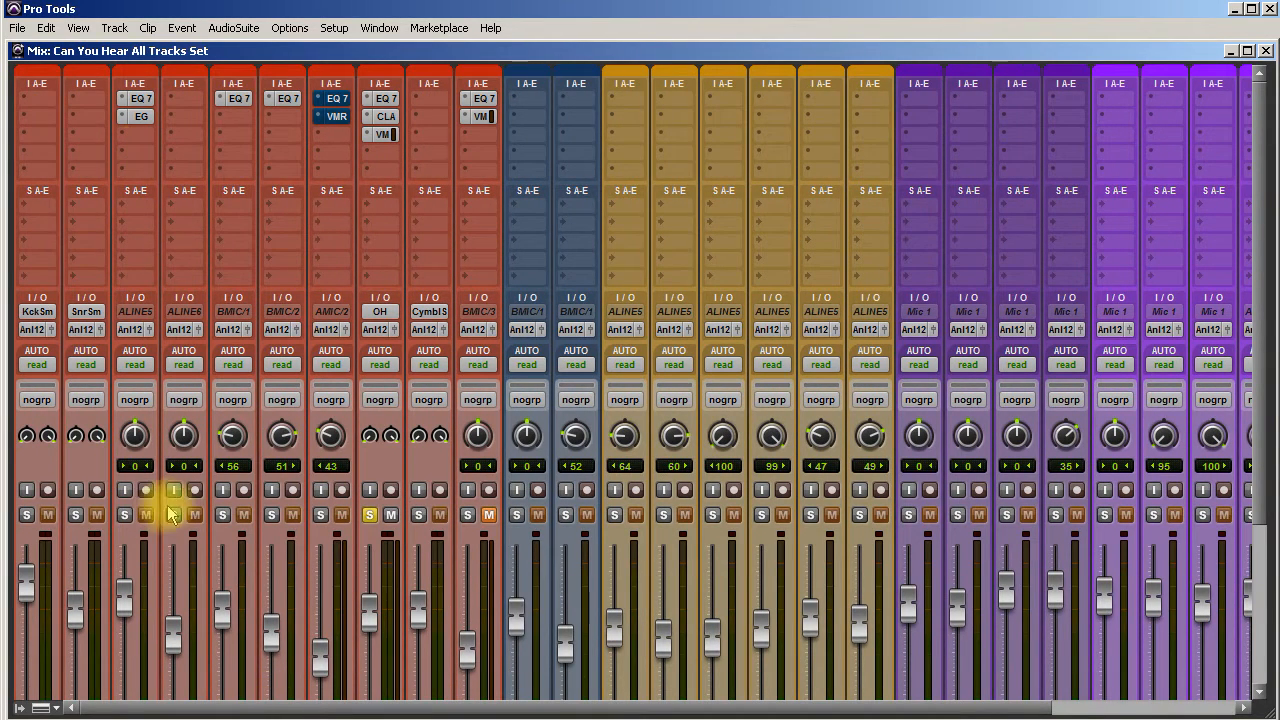
Step: Examine the drum channels' inserts, routing, panning, faders and track names in the Mix window
scroll(165, 508, "down", 3)
scroll(140, 580, "up", 4)
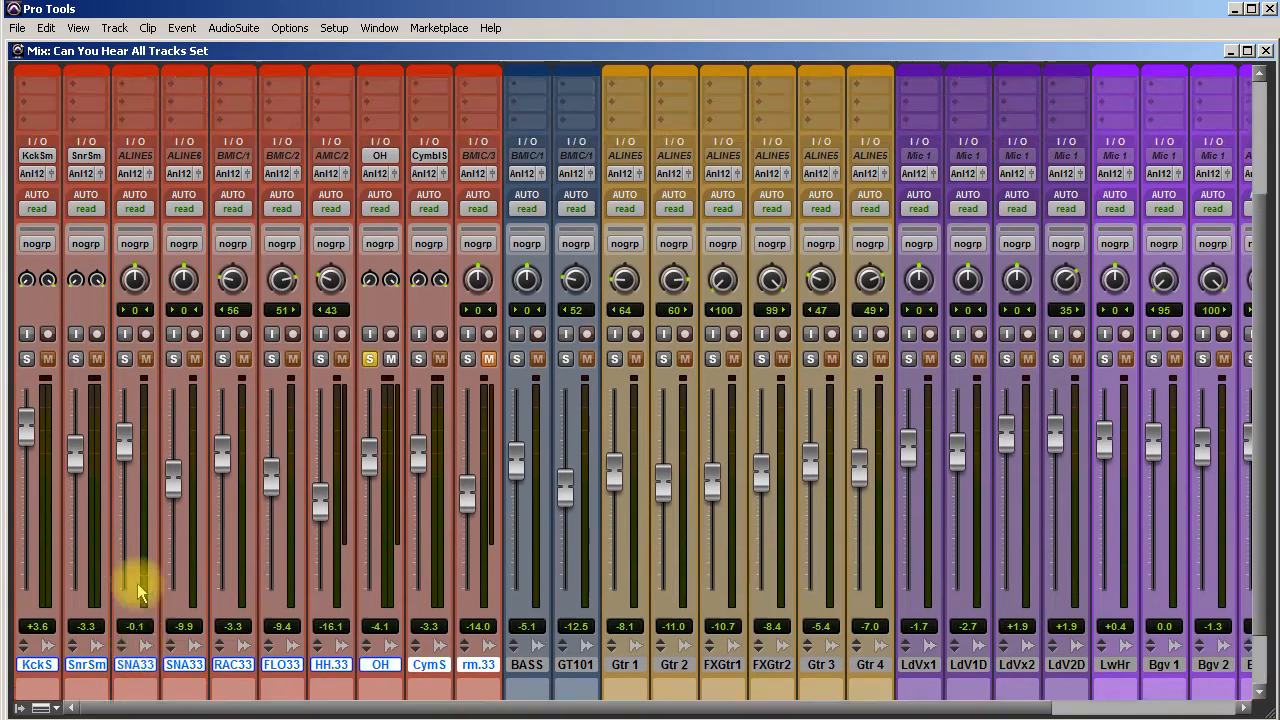
scroll(400, 380, "down", 3)
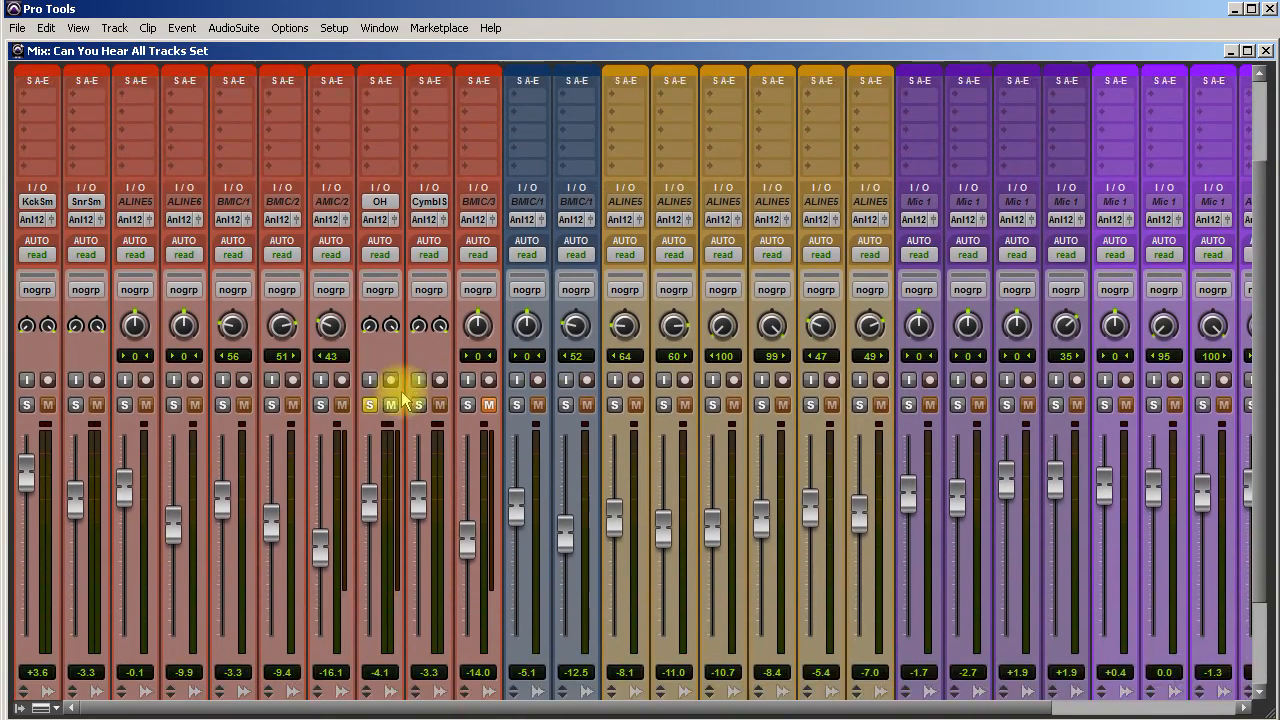
scroll(396, 576, "up", 3)
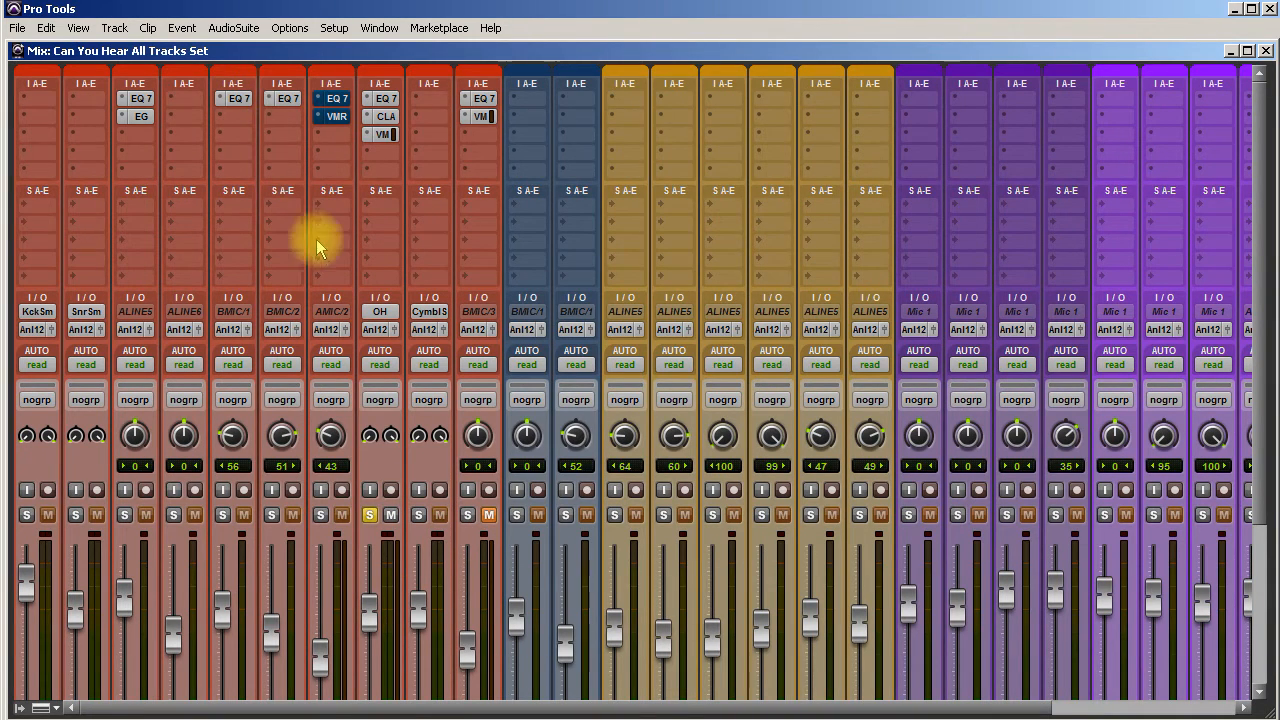
scroll(316, 248, "down", 3)
scroll(318, 248, "down", 2)
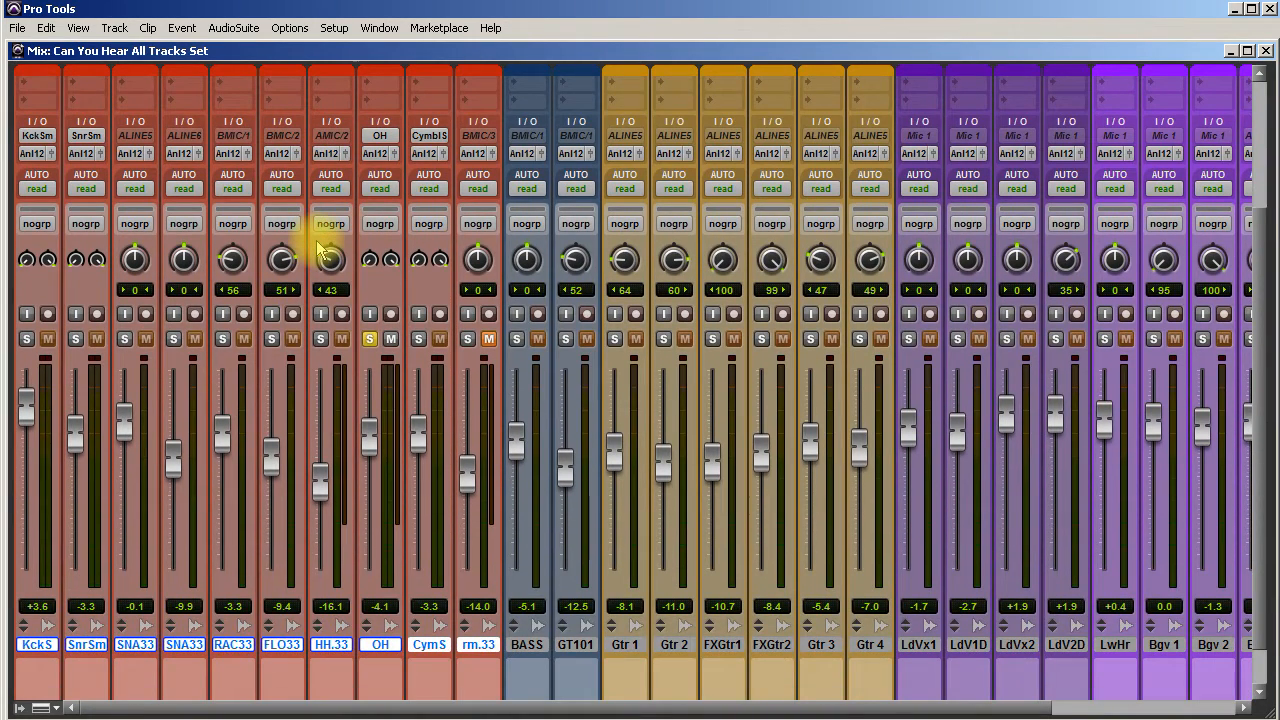
scroll(318, 250, "up", 4)
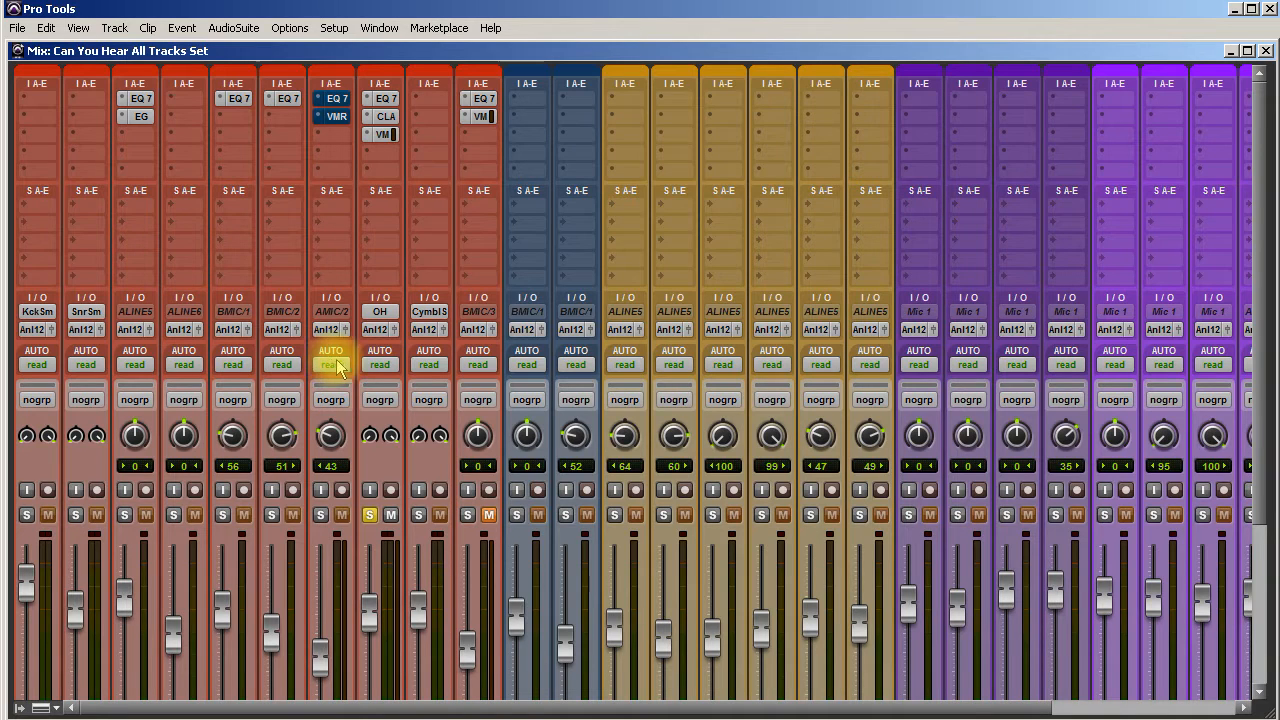
scroll(459, 408, "down", 5)
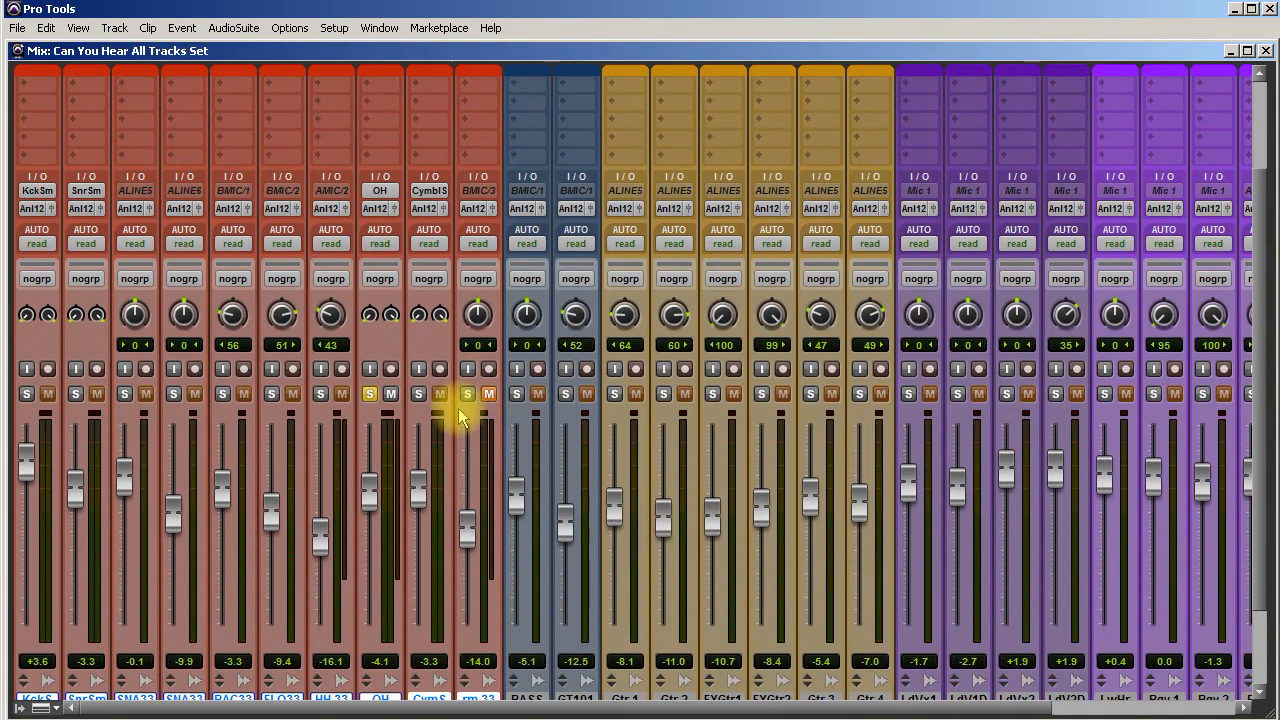
scroll(459, 418, "up", 1)
scroll(462, 416, "up", 3)
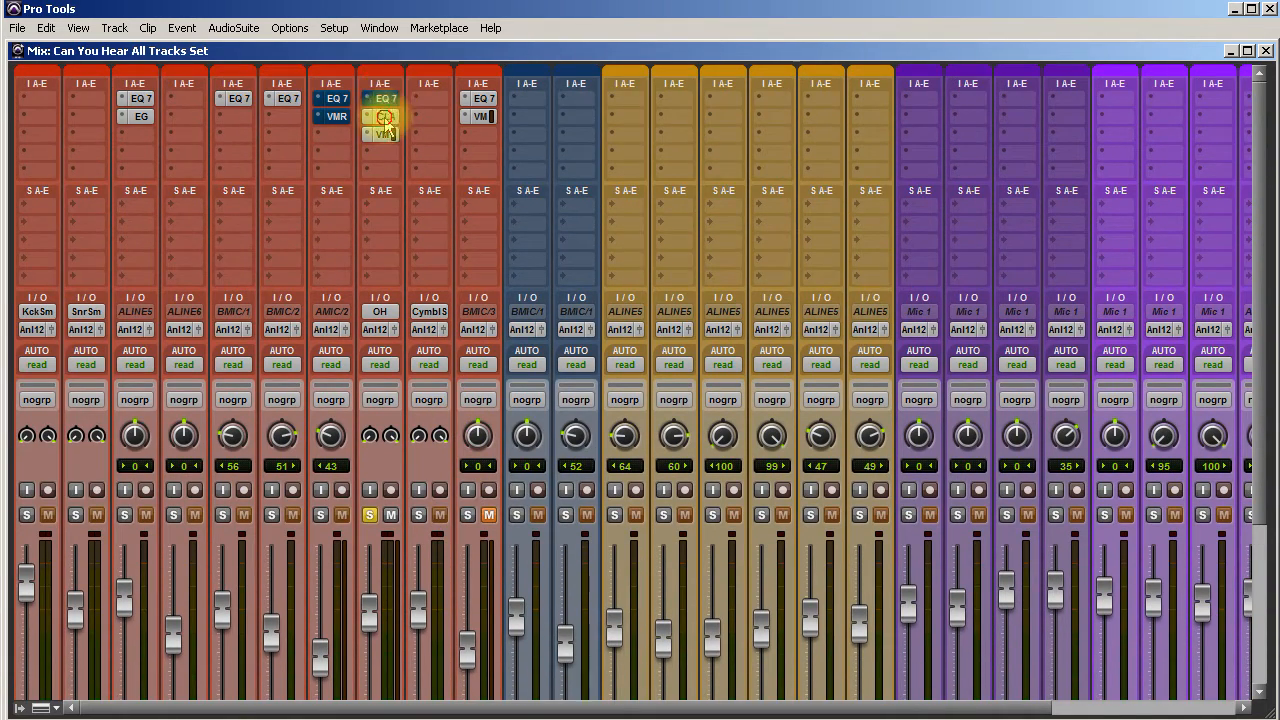
scroll(434, 243, "down", 3)
scroll(434, 250, "down", 4)
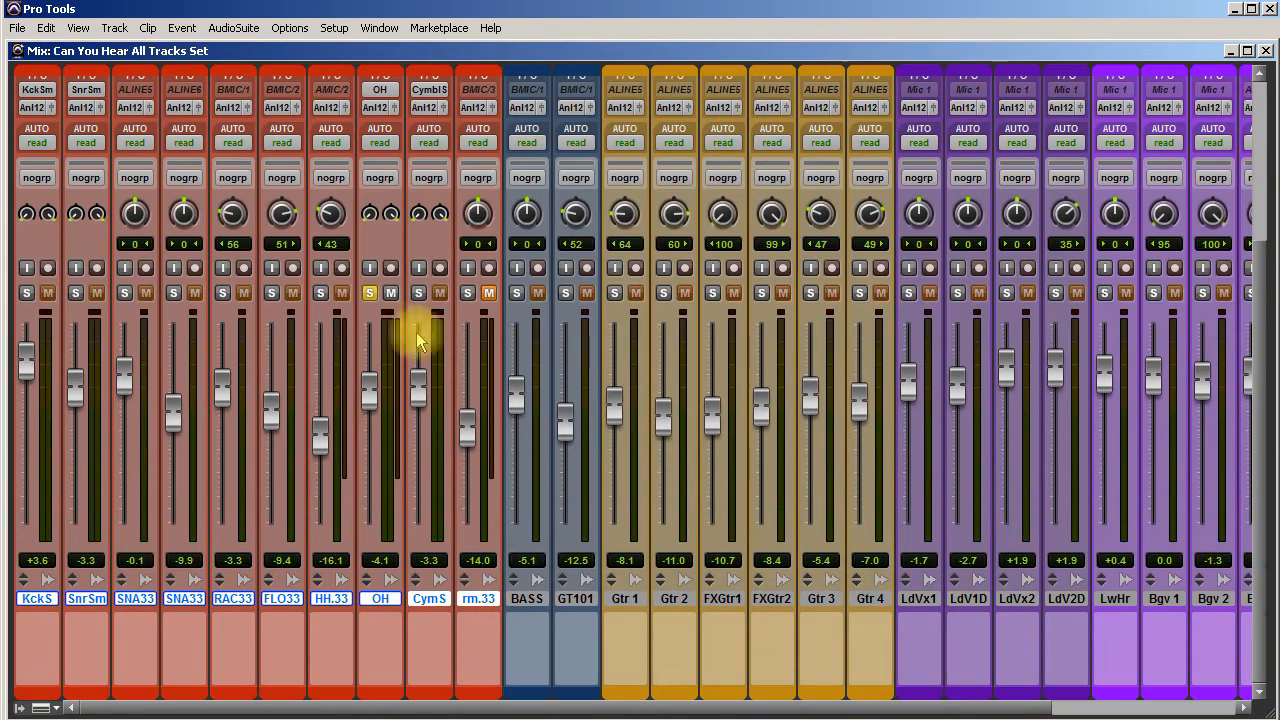
scroll(402, 332, "up", 6)
scroll(399, 328, "up", 1)
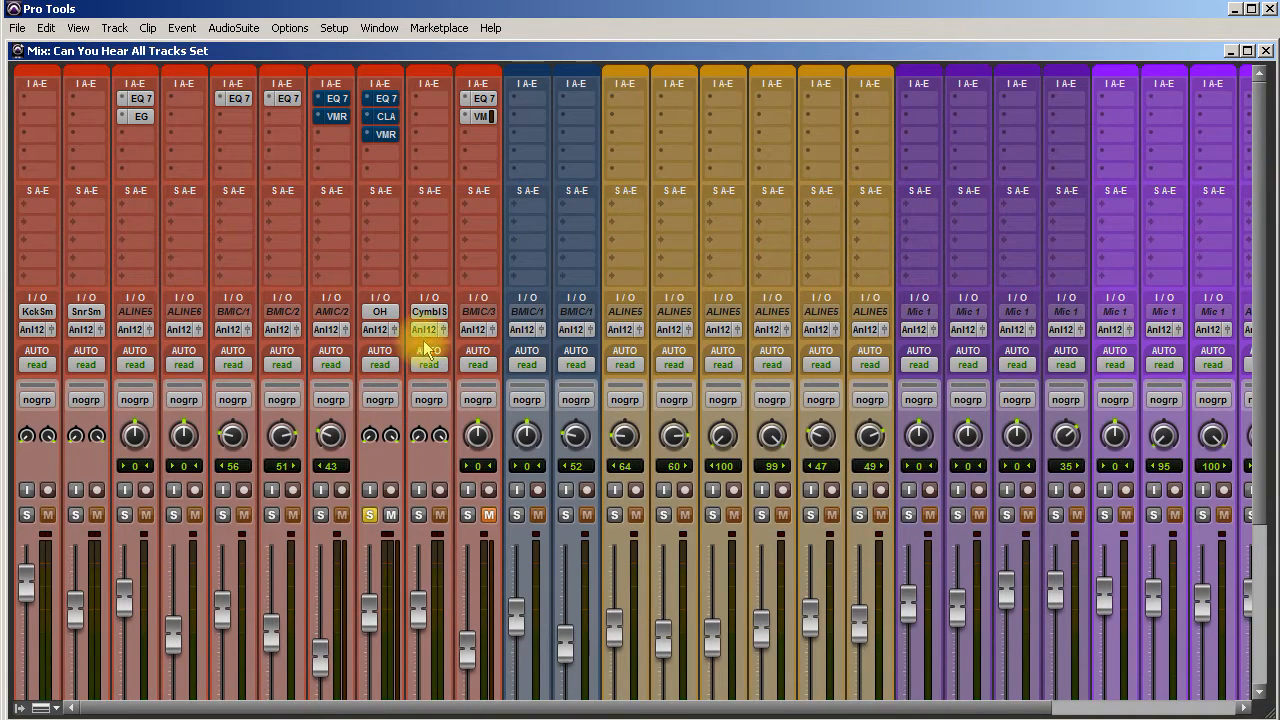
Step: Open the OH track's EQ3 7-Band, compare it bypassed and active during playback, and leave it active
left_click(385, 99)
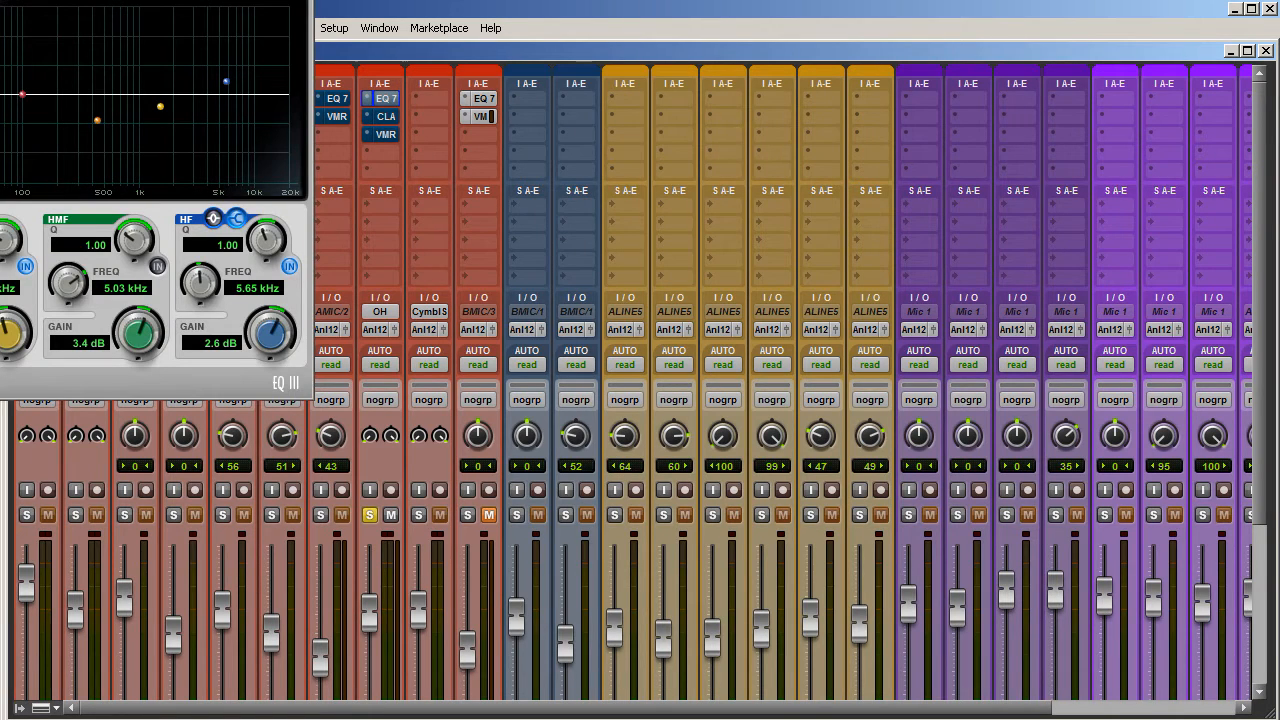
left_click_drag(46, 0, 547, 97)
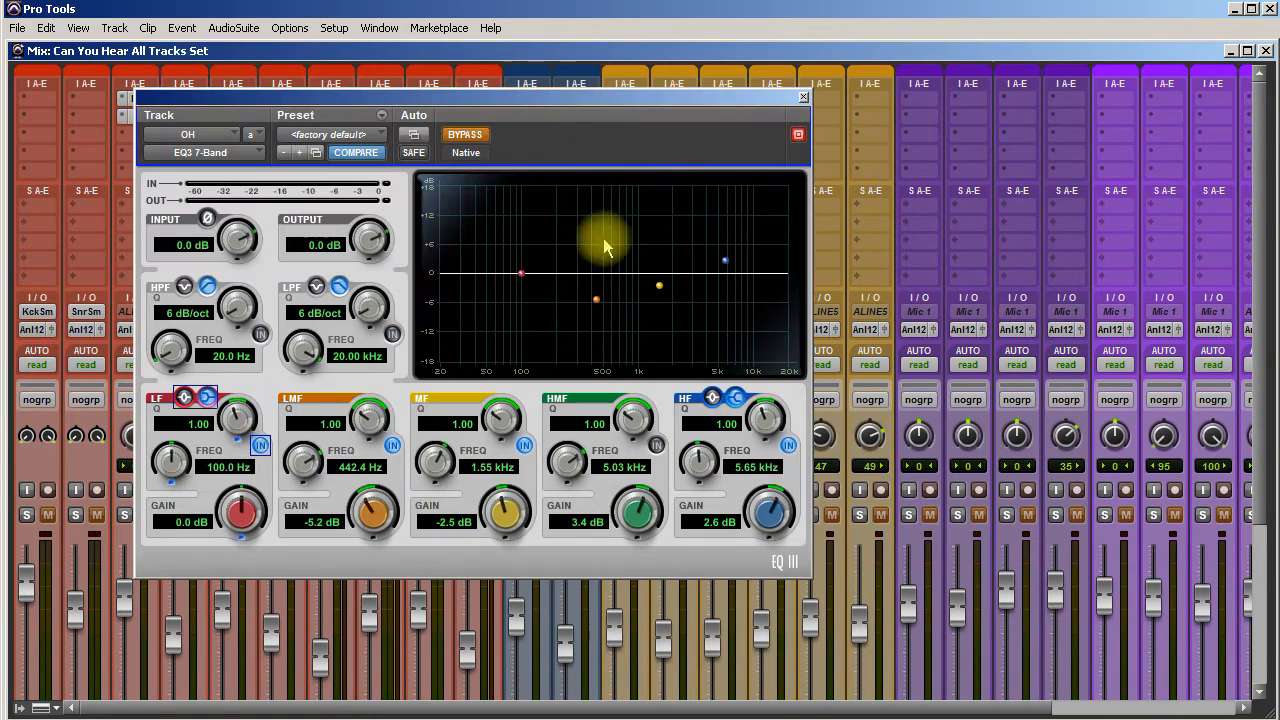
left_click(466, 136)
left_click(466, 136)
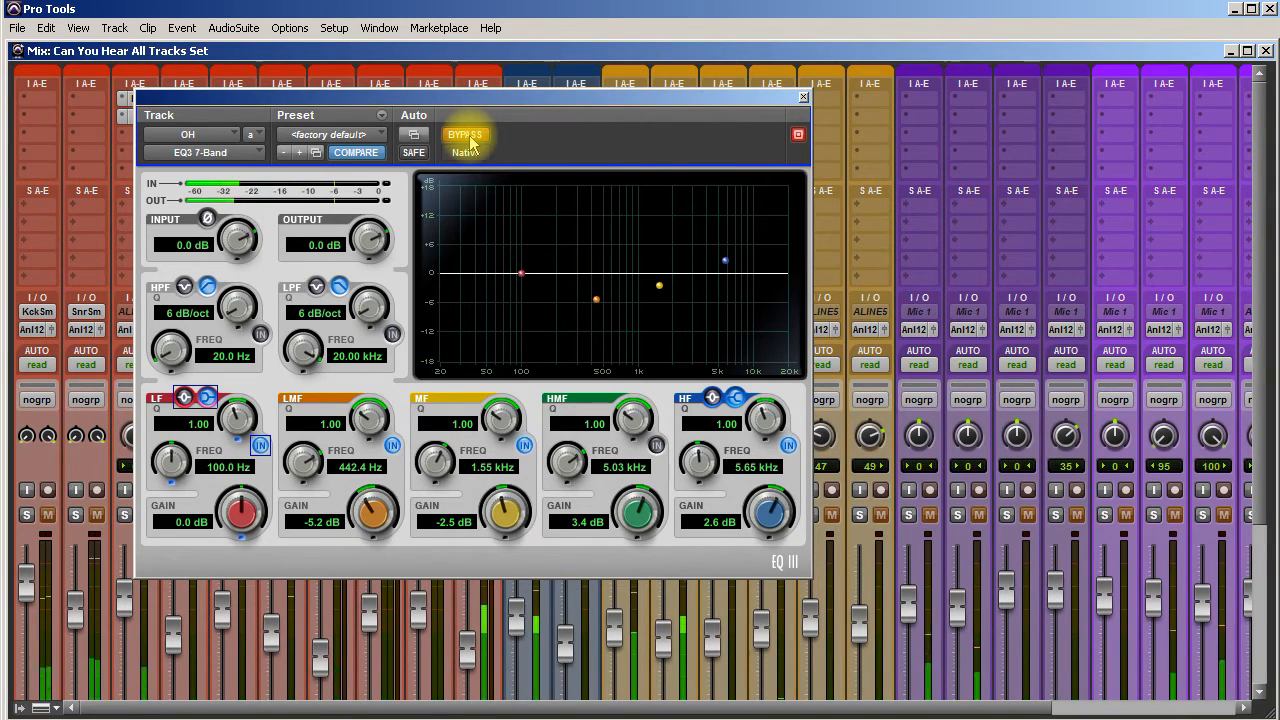
left_click(469, 140)
left_click(469, 140)
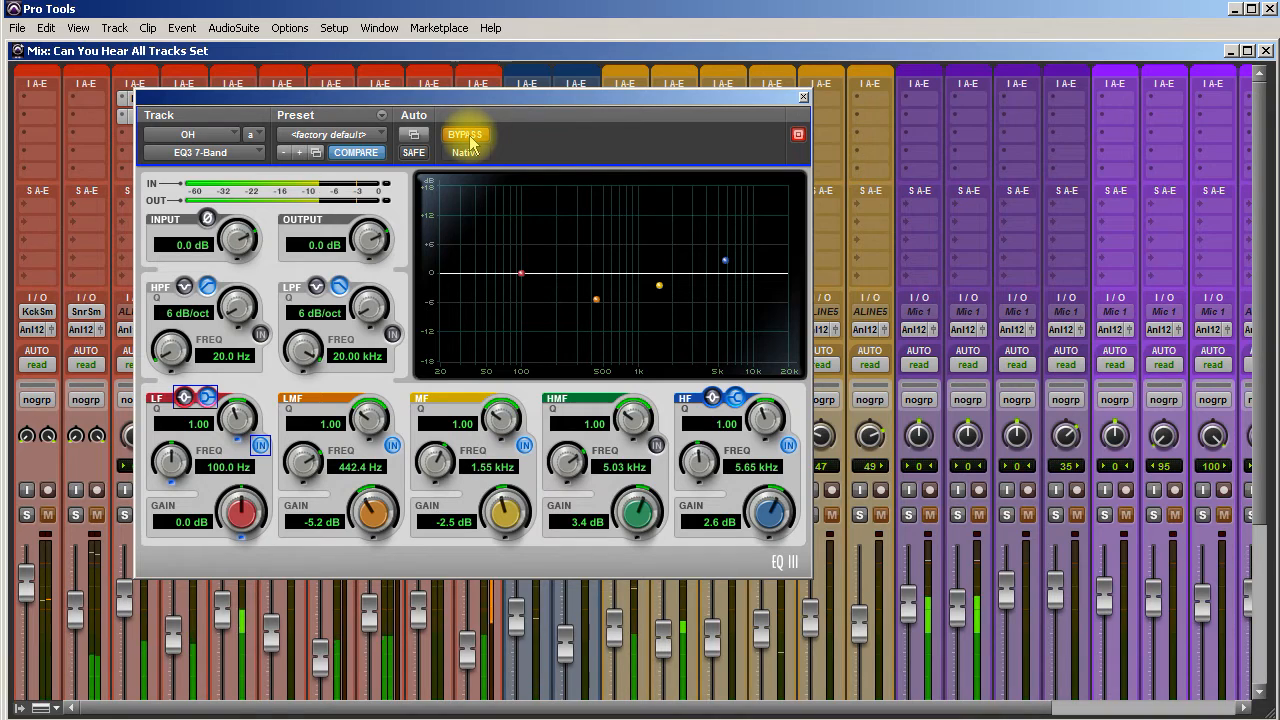
left_click(469, 140)
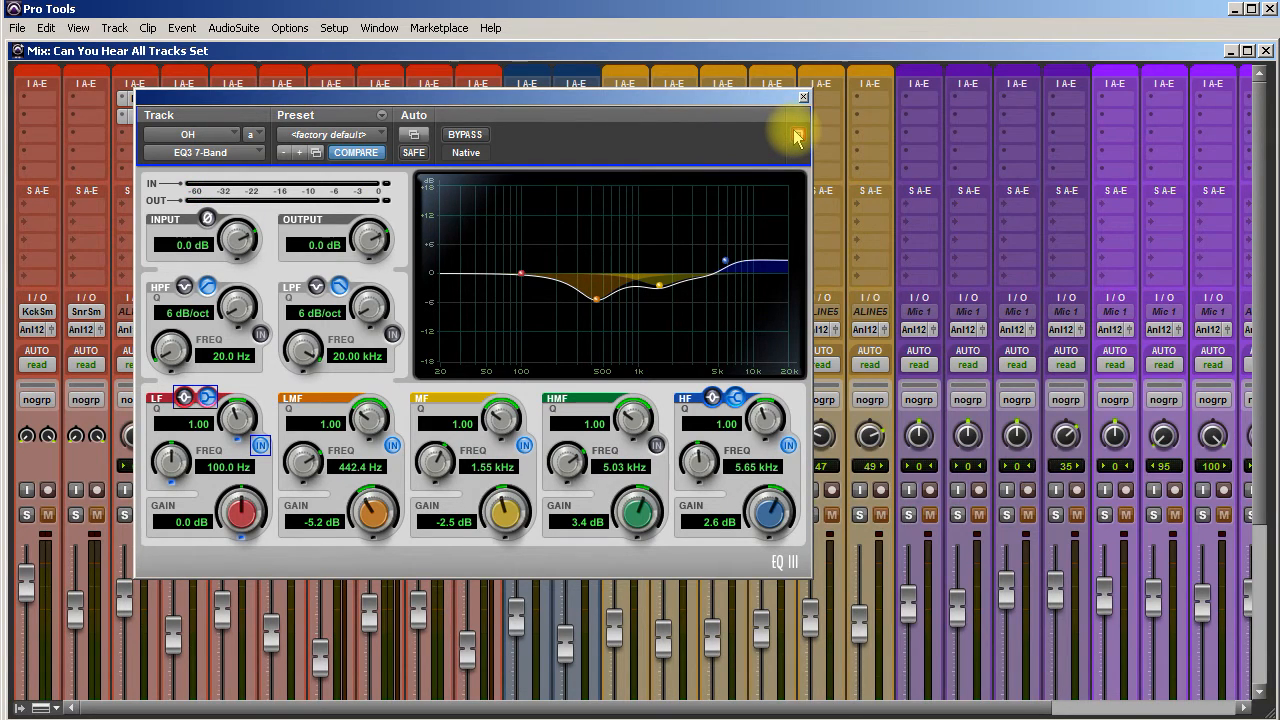
Step: Switch to the Edit window, close the EQ, and start playback where the drums enter at 36|2|060
key("ctrl+=")
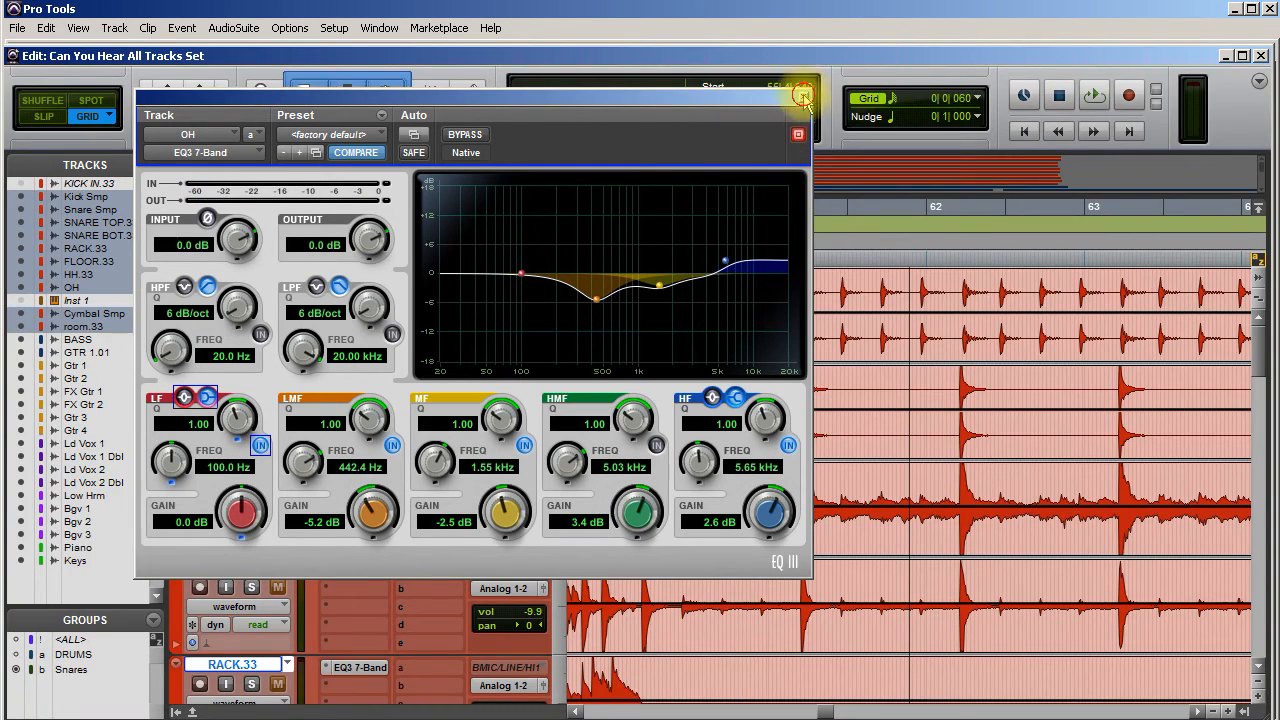
left_click(803, 95)
scroll(768, 398, "left", 8)
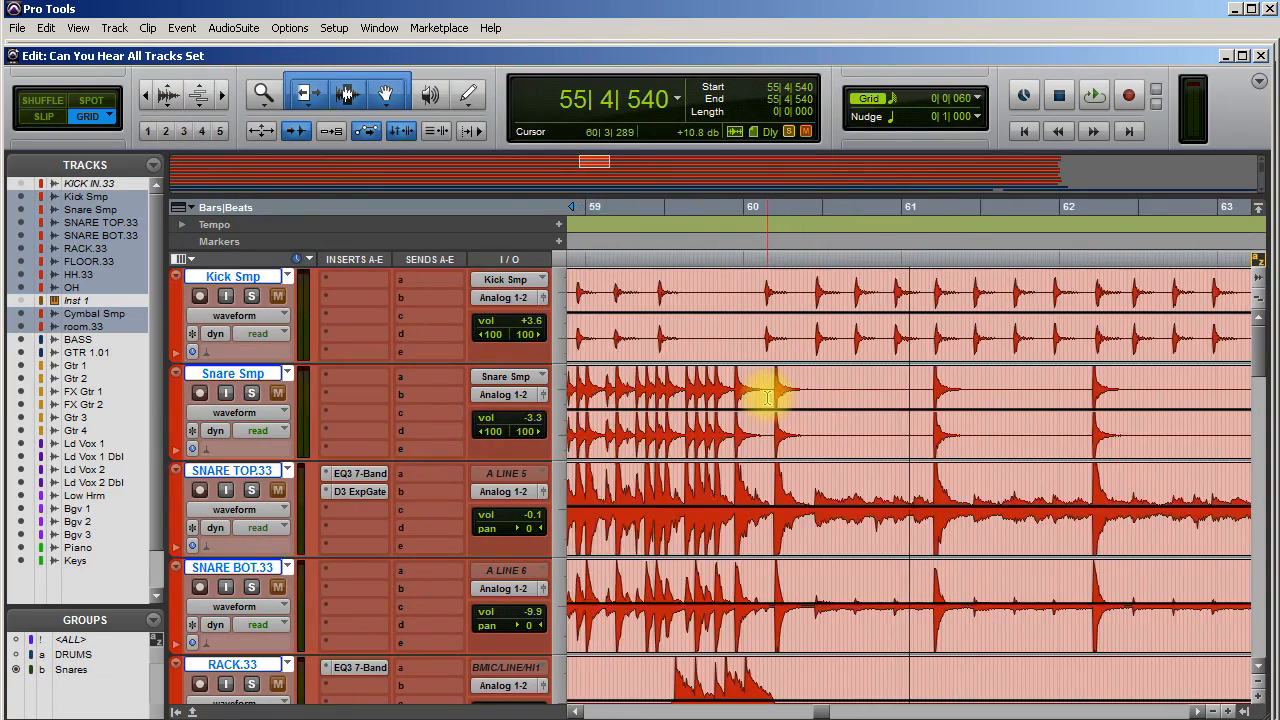
scroll(768, 398, "left", 16)
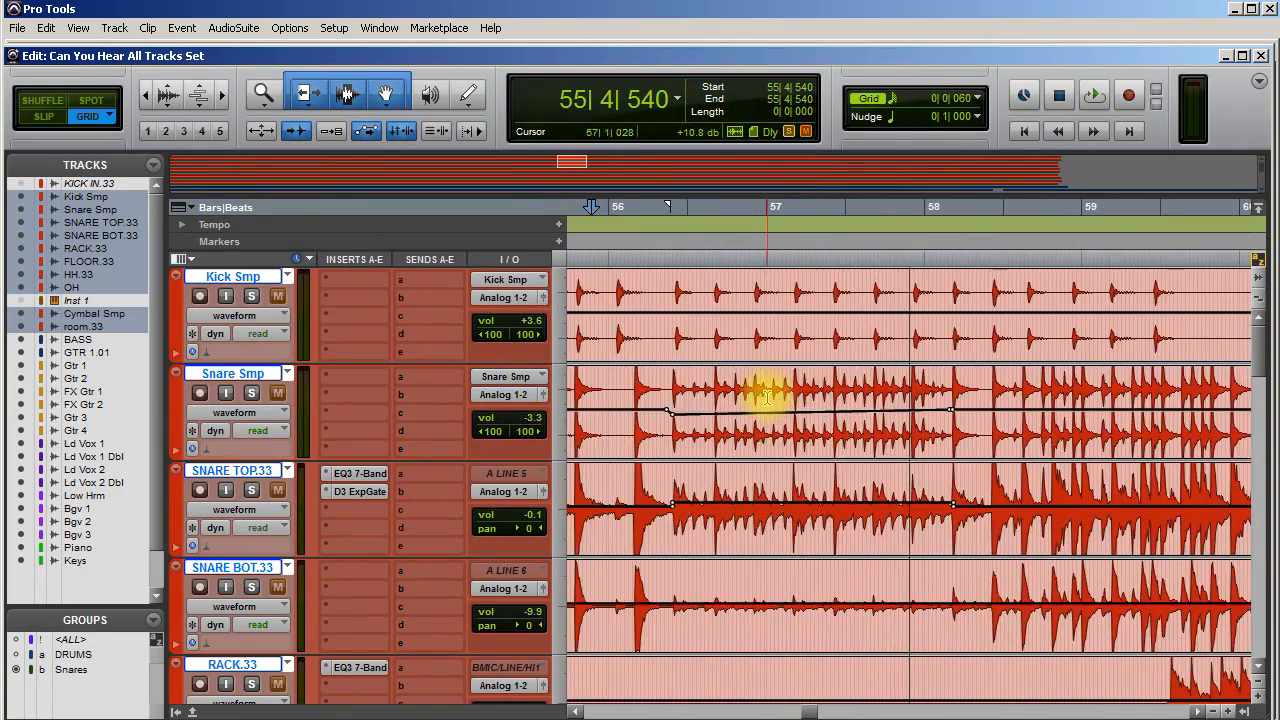
scroll(766, 398, "left", 16)
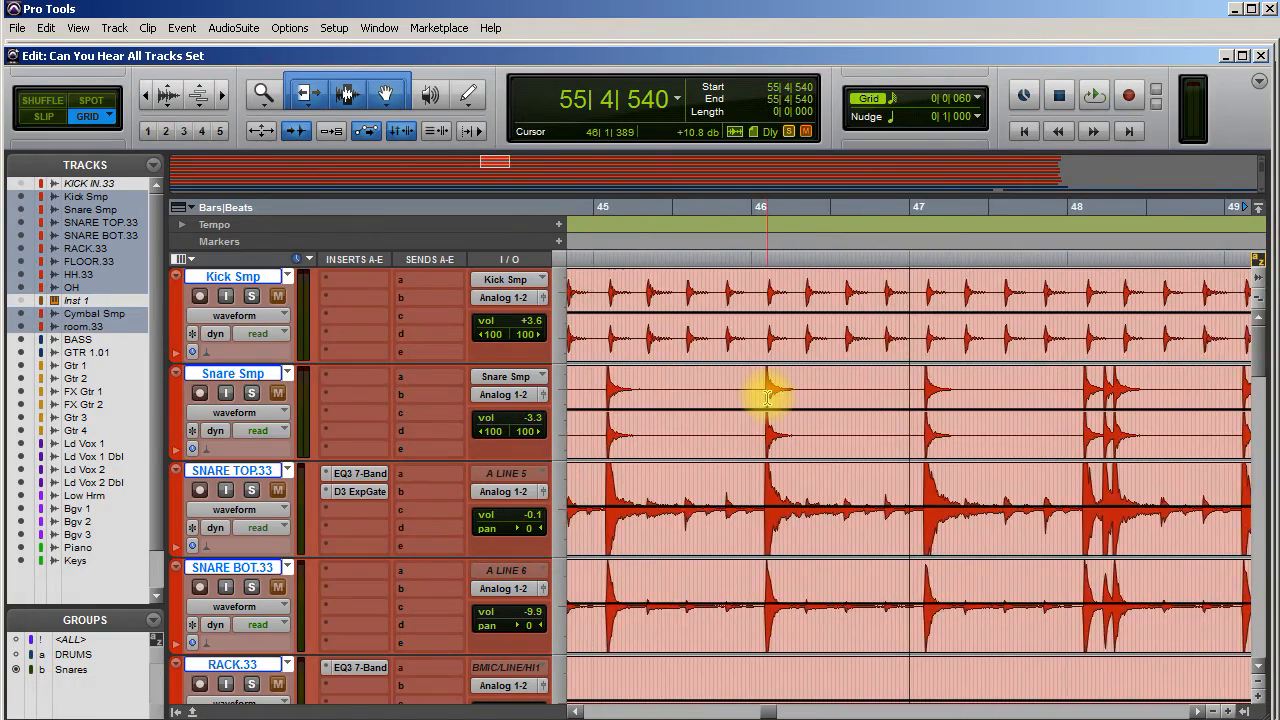
scroll(766, 398, "right", 4)
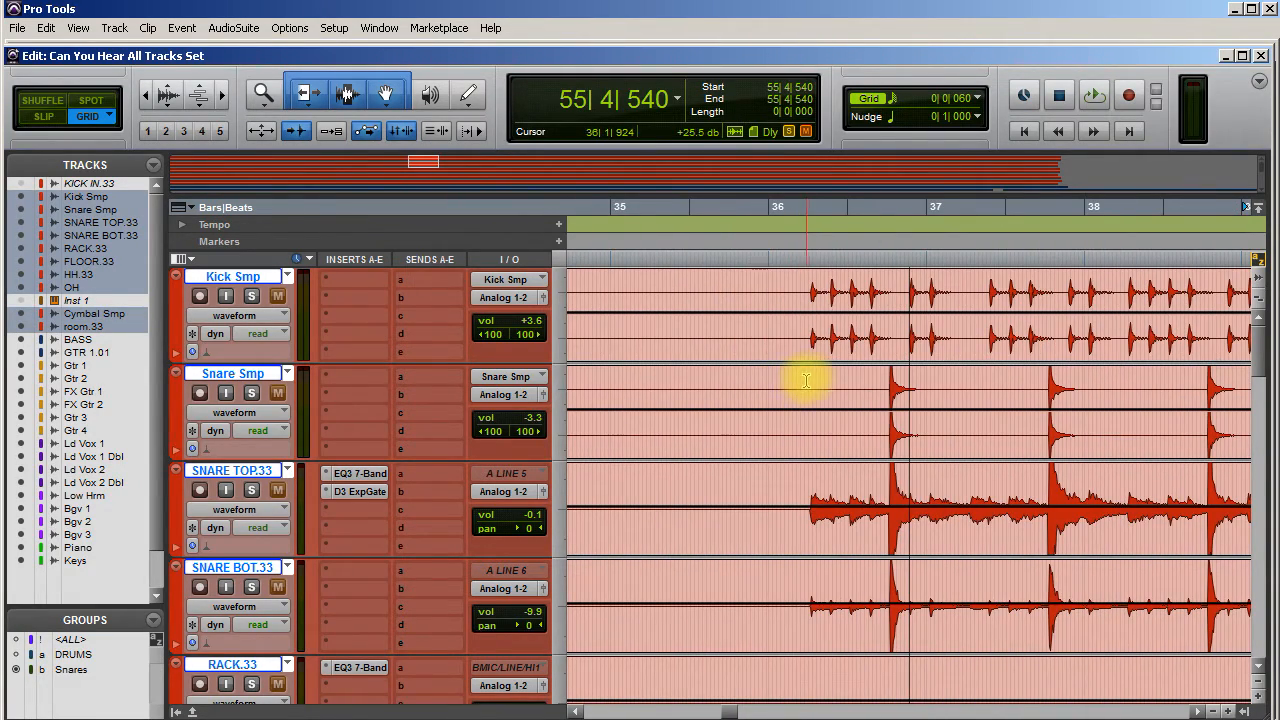
left_click(805, 380)
key("space")
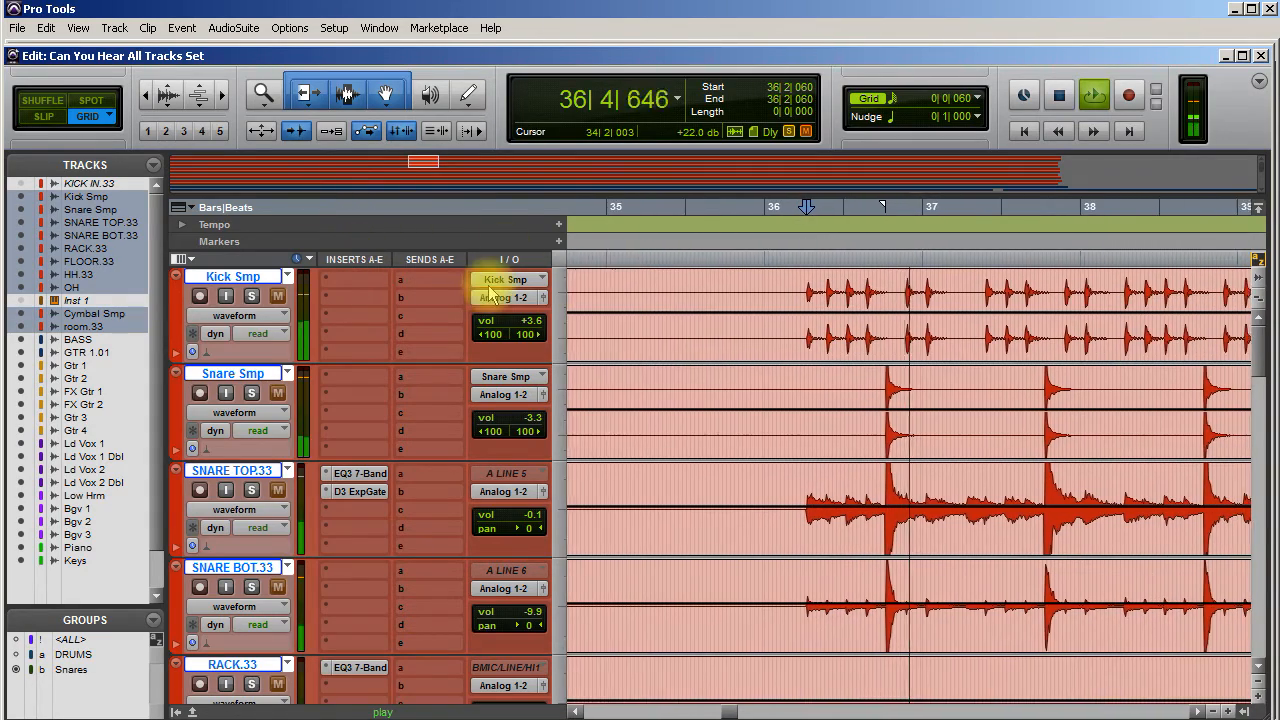
Step: Return to the Mix window and review the OH track's EQ3 7-Band curve, closing the plug-in when done
key("ctrl+equal")
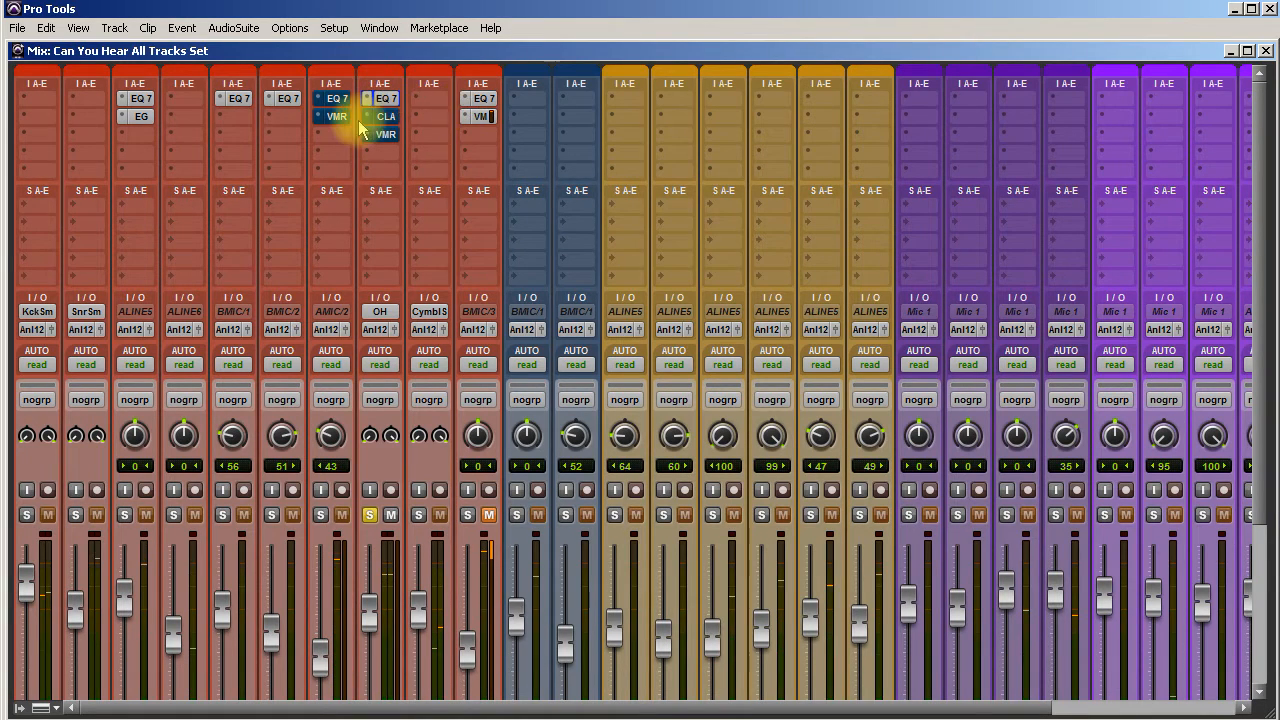
left_click(388, 104)
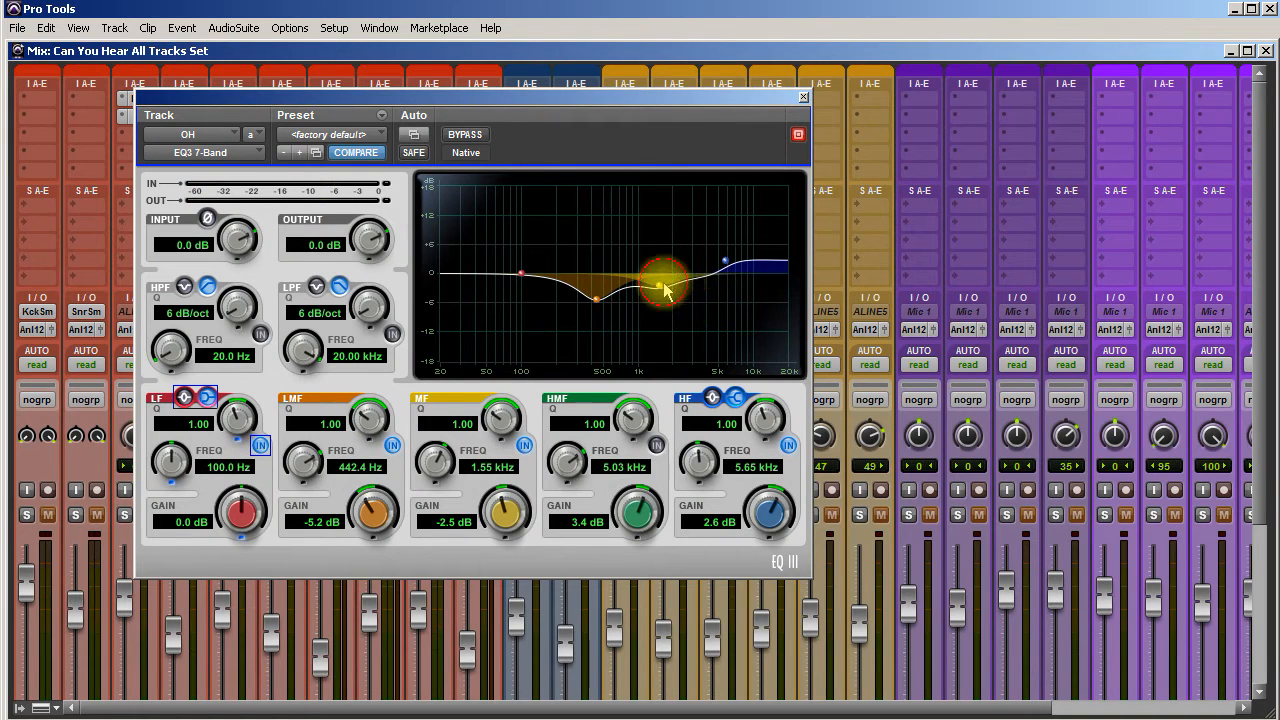
left_click(803, 96)
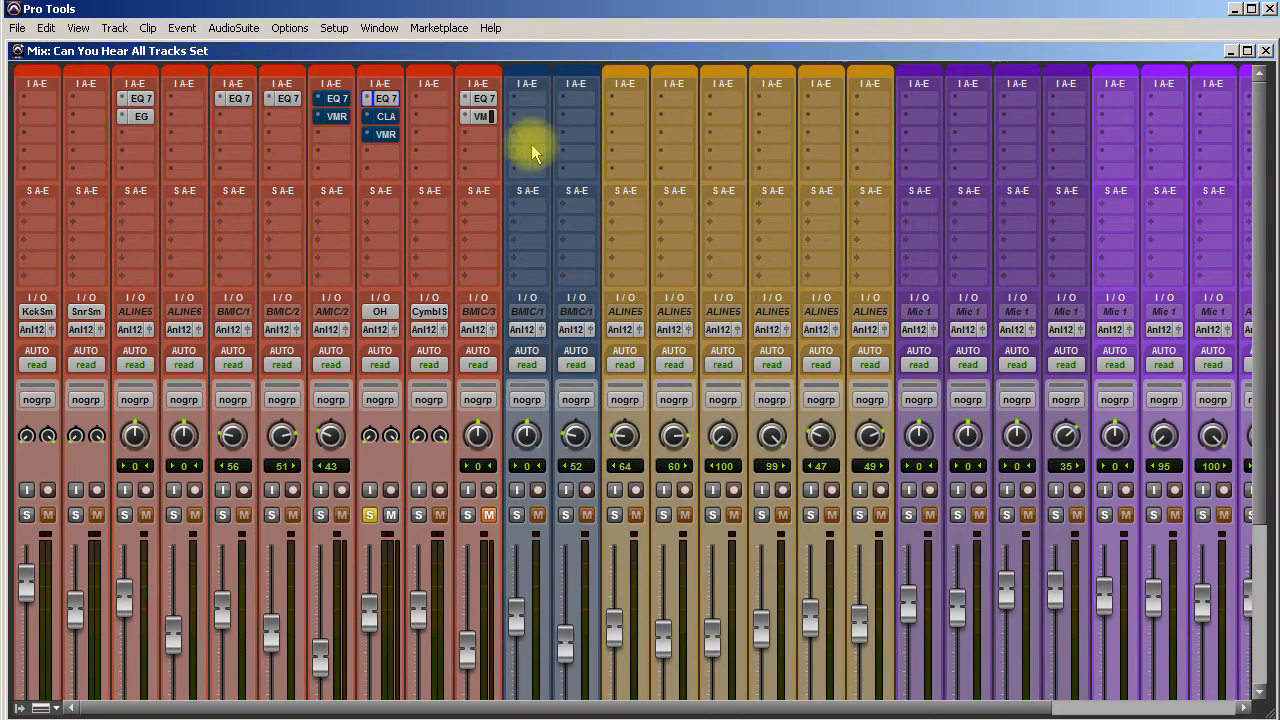
Step: Open the OH track's CLA Drums plug-in and place its window clear of the OH channel strip
left_click(386, 120)
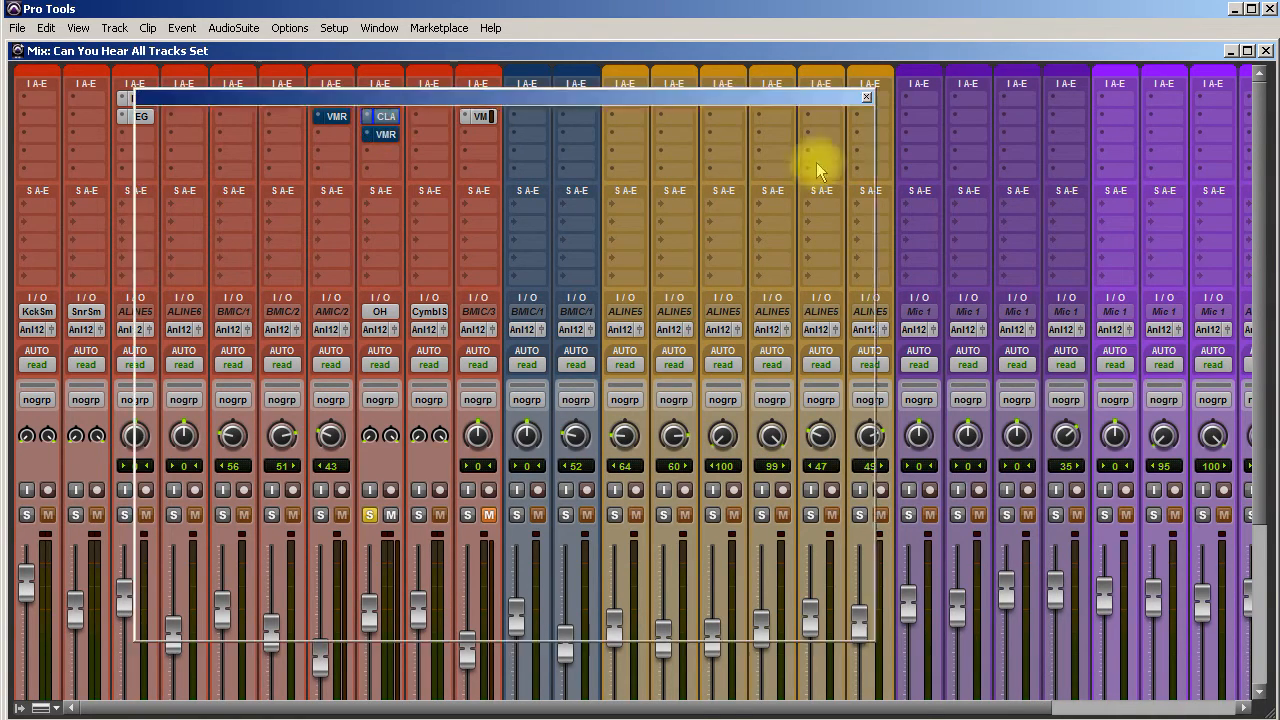
left_click_drag(497, 97, 760, 75)
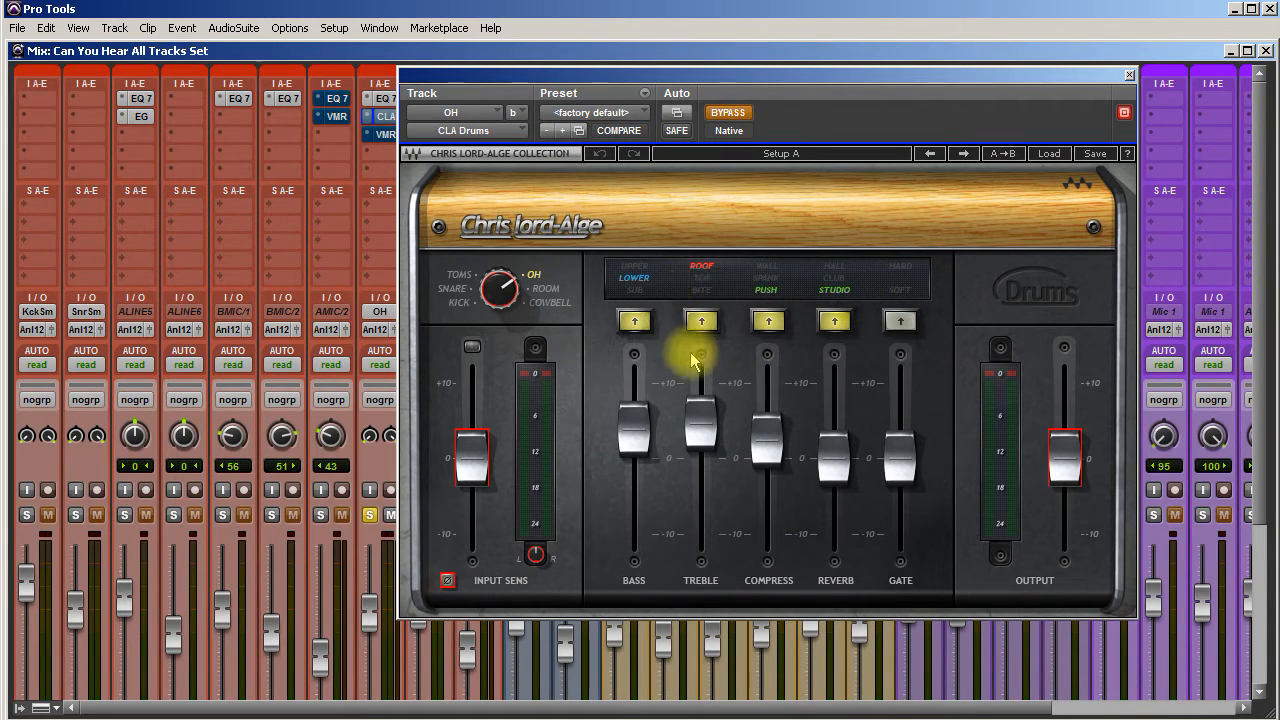
left_click(906, 328)
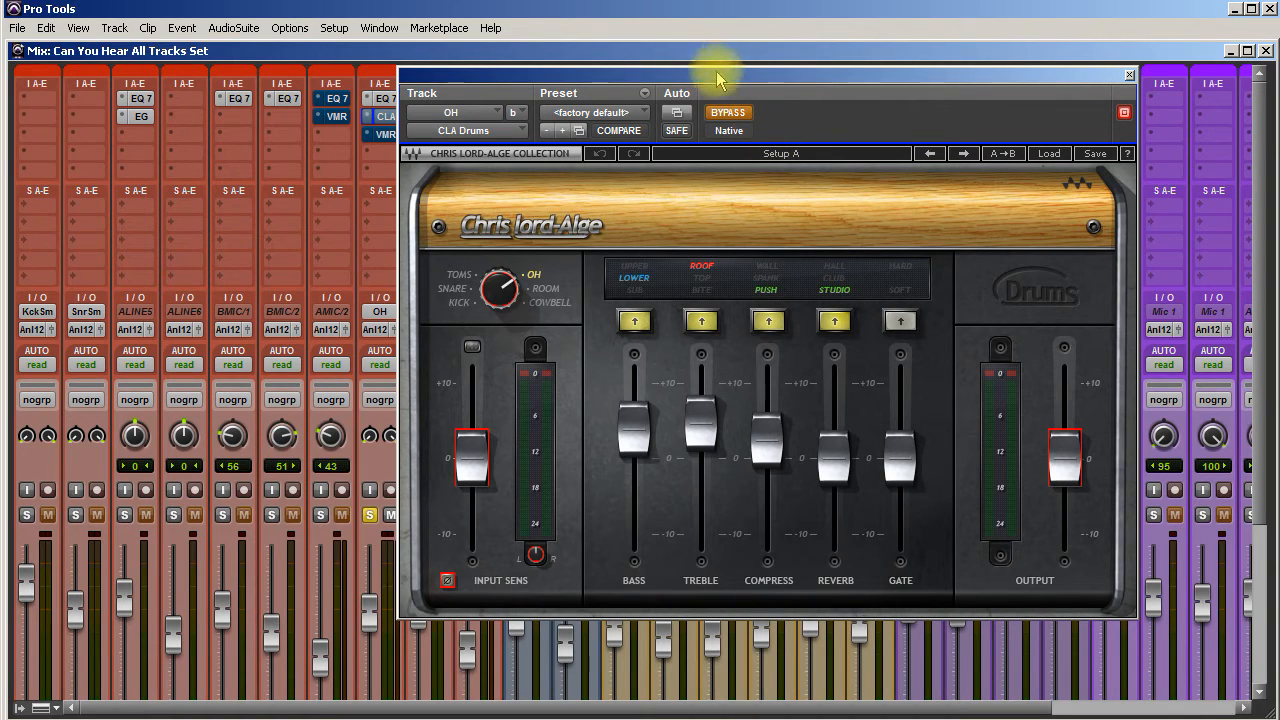
left_click_drag(715, 78, 815, 76)
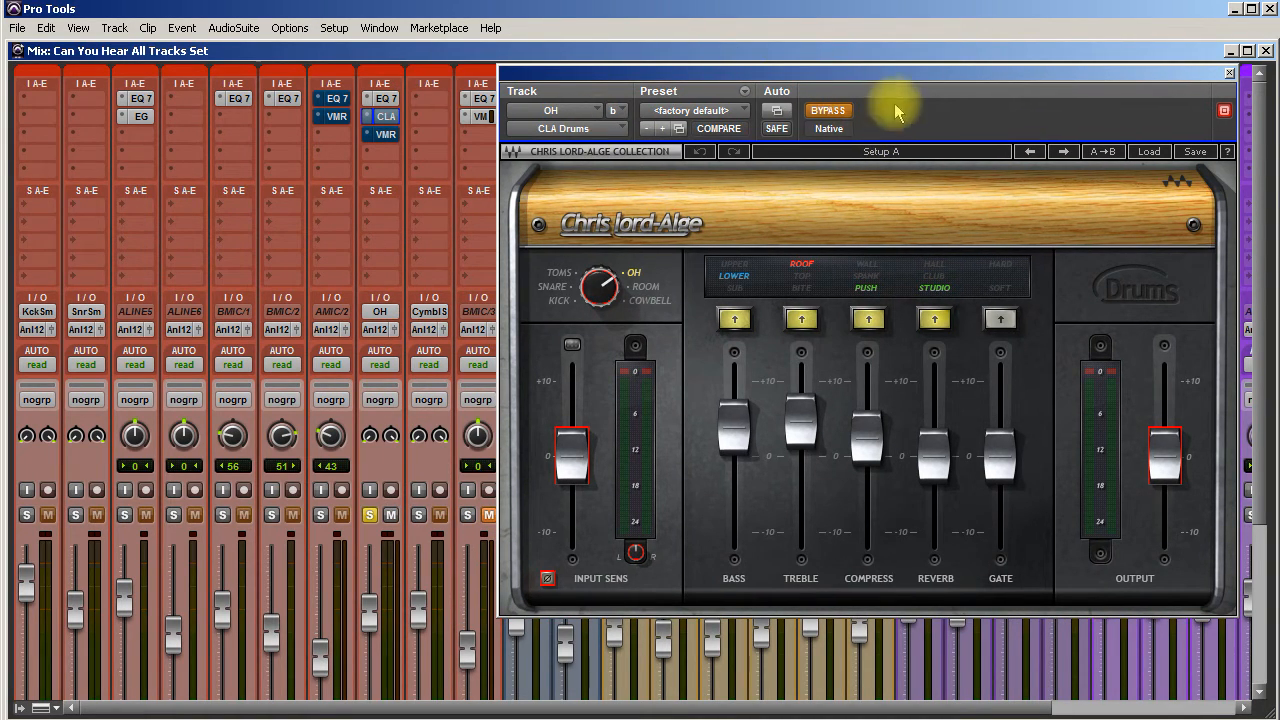
Step: Compare CLA Drums bypassed and active on the OH track during playback, leave it active, and close the plug-in
key("space")
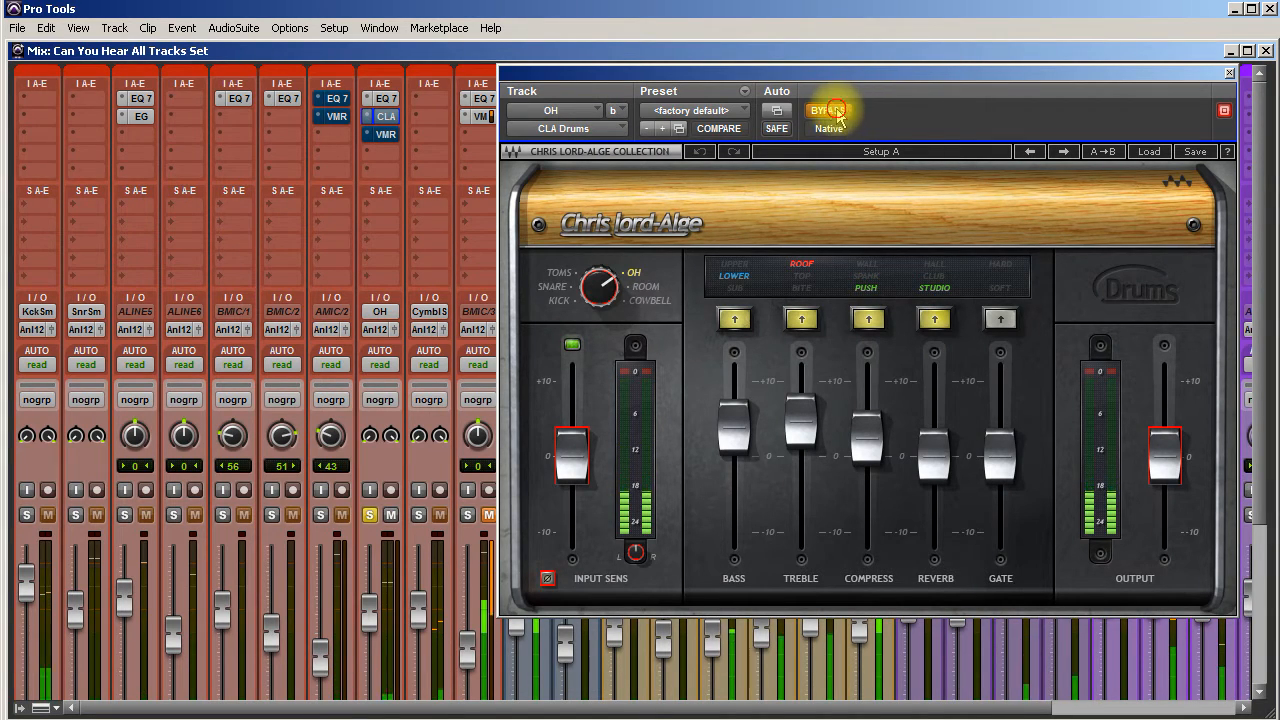
left_click(829, 111)
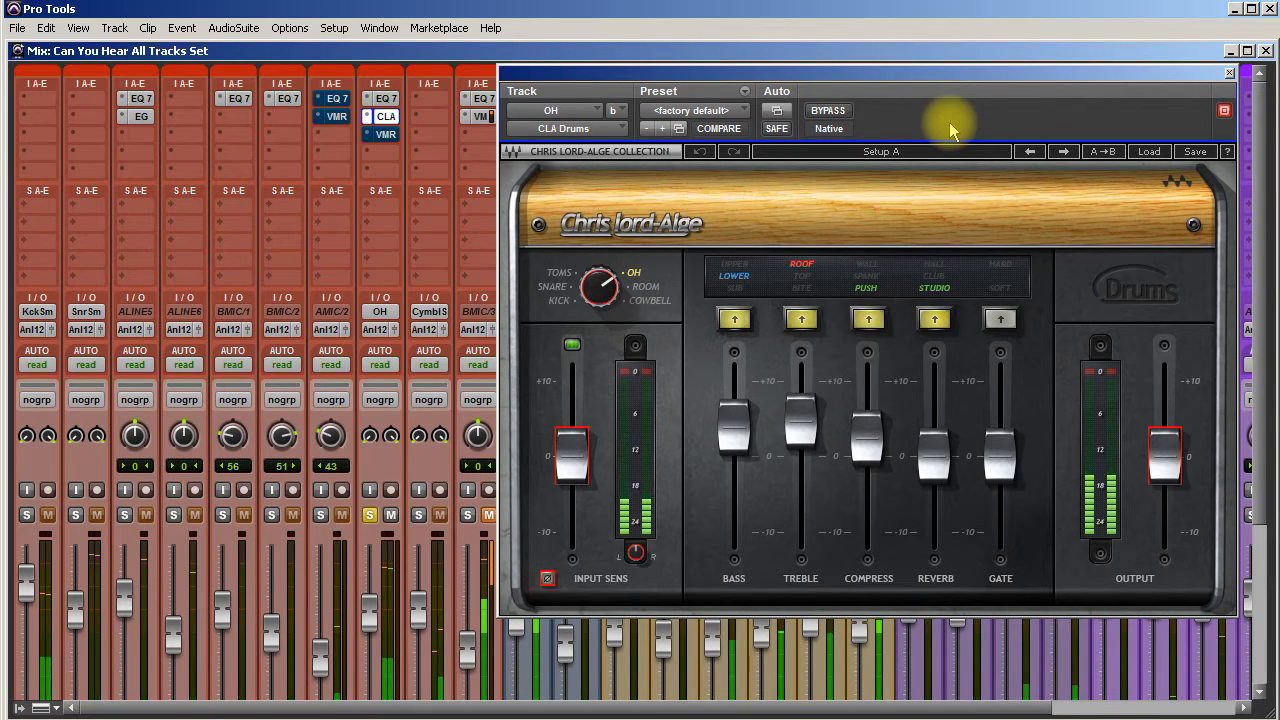
left_click(829, 111)
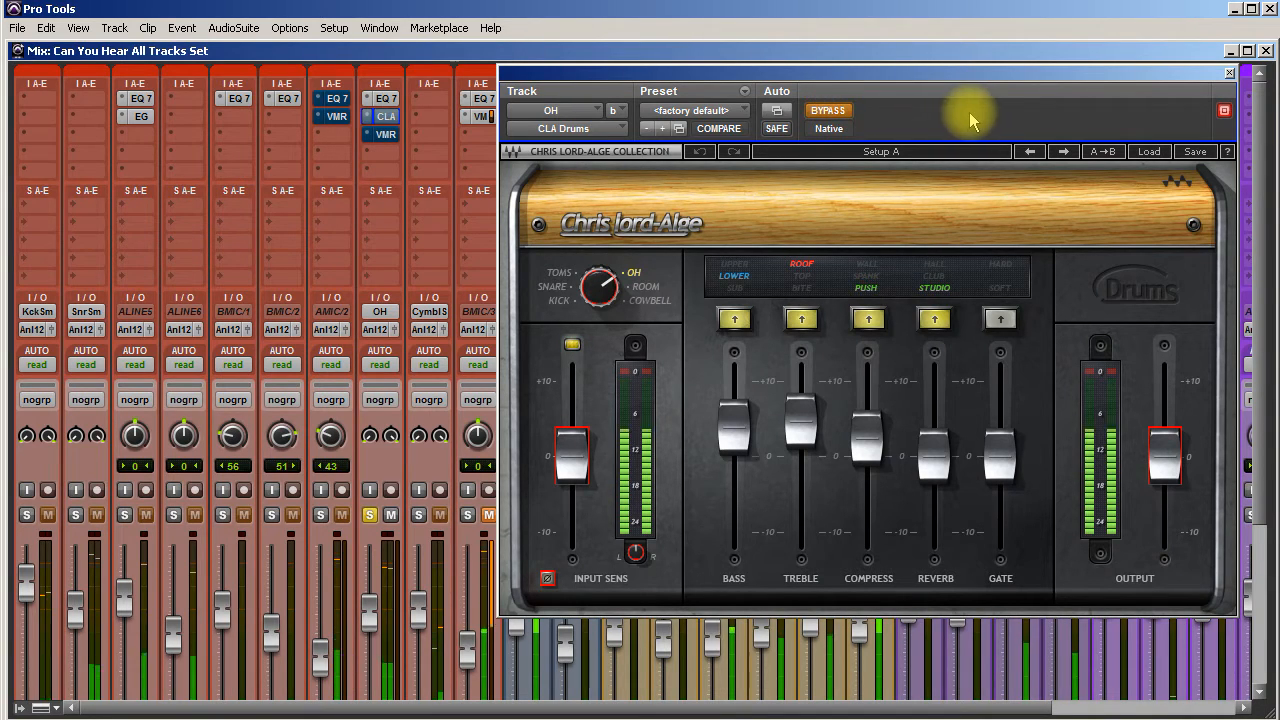
left_click(830, 114)
key("space")
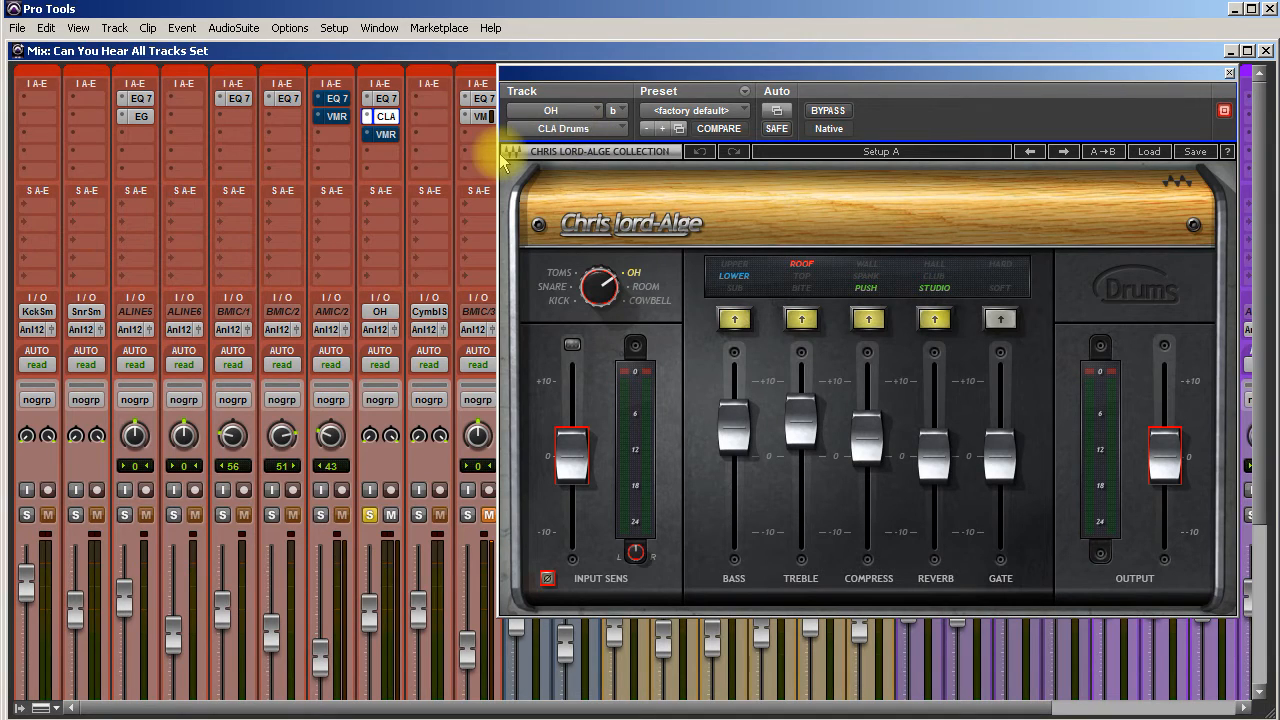
left_click(1230, 74)
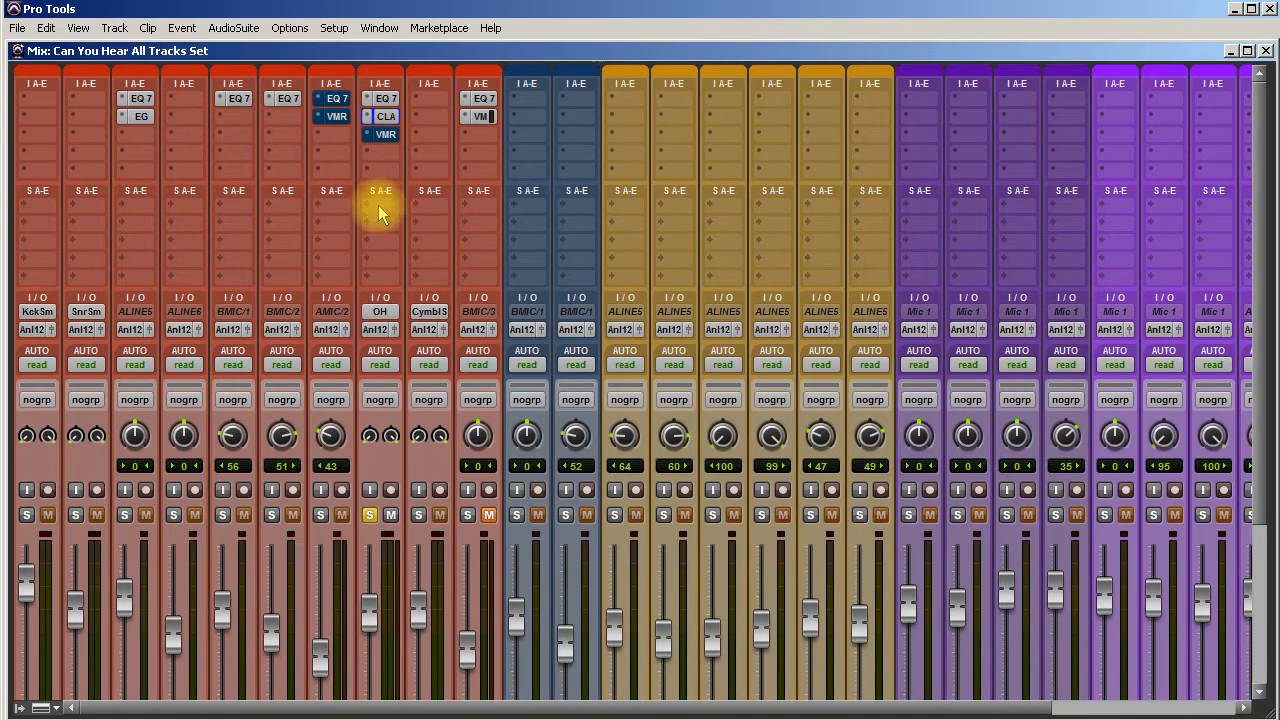
Step: Open the OH track's Virtual Mix Rack plug-in, enable it, and place its window clear of the OH channel strip
left_click(385, 134)
left_click_drag(884, 70, 709, 4)
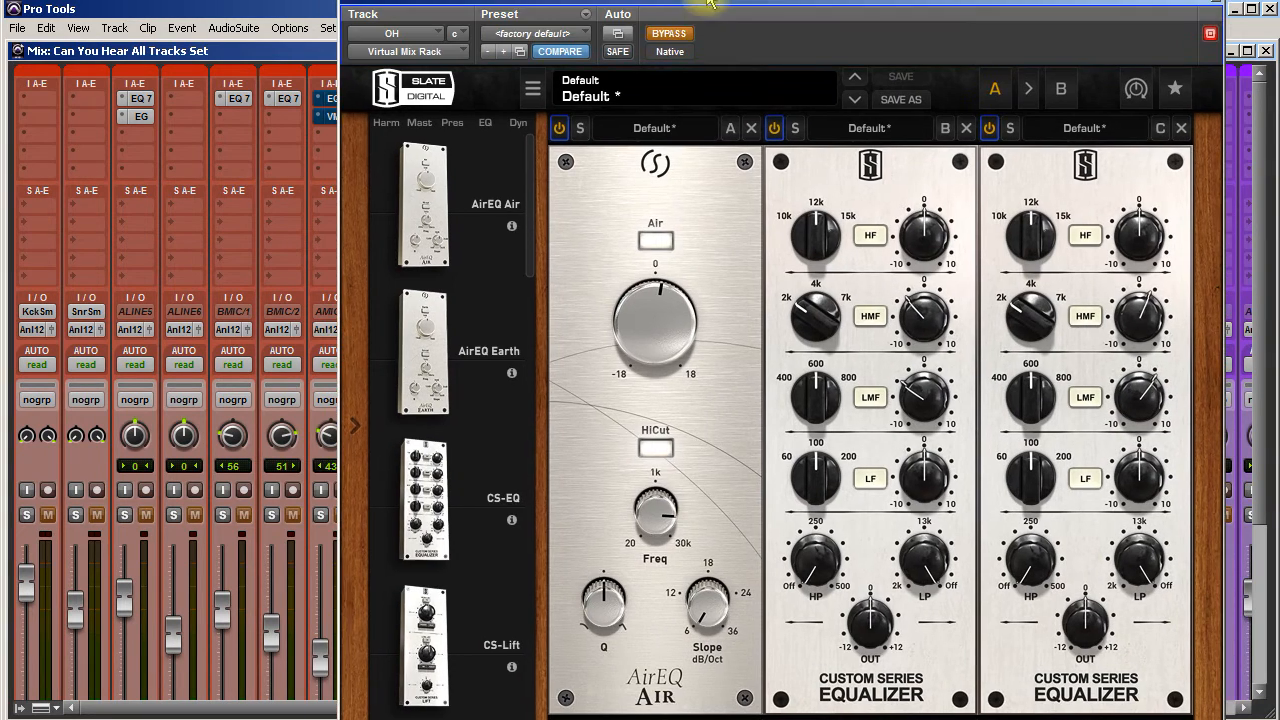
left_click(669, 36)
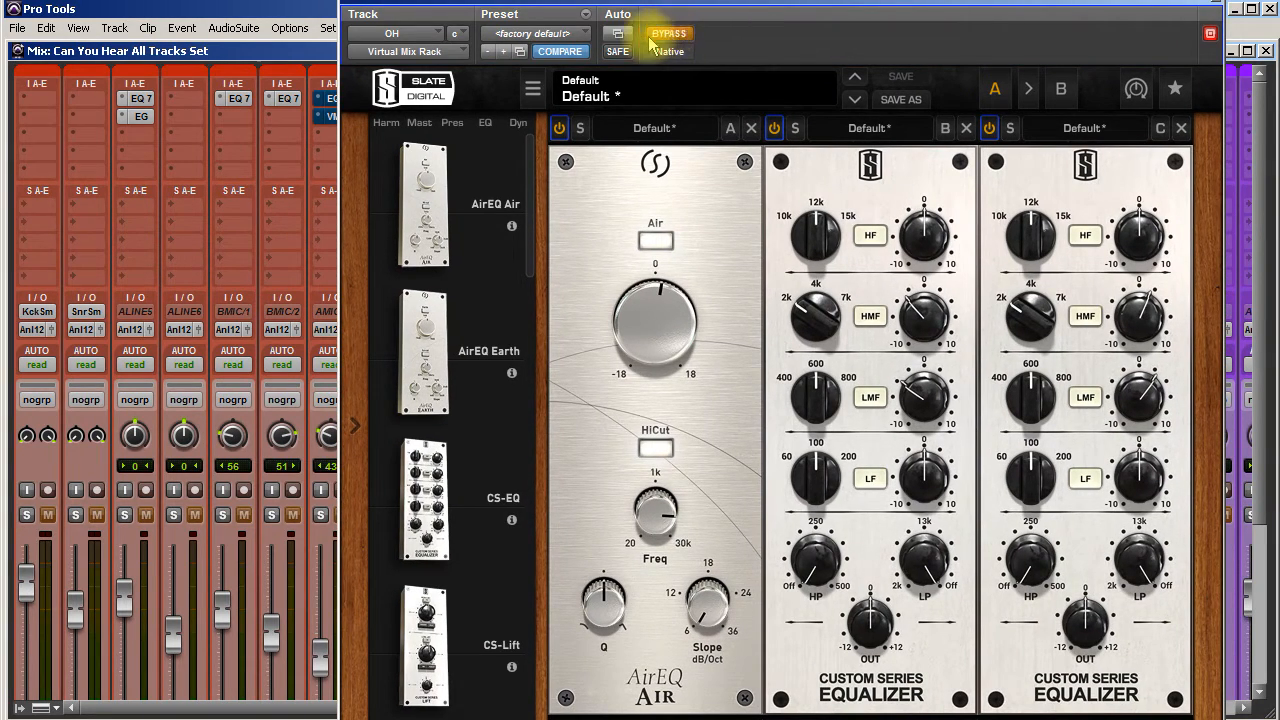
left_click(743, 14)
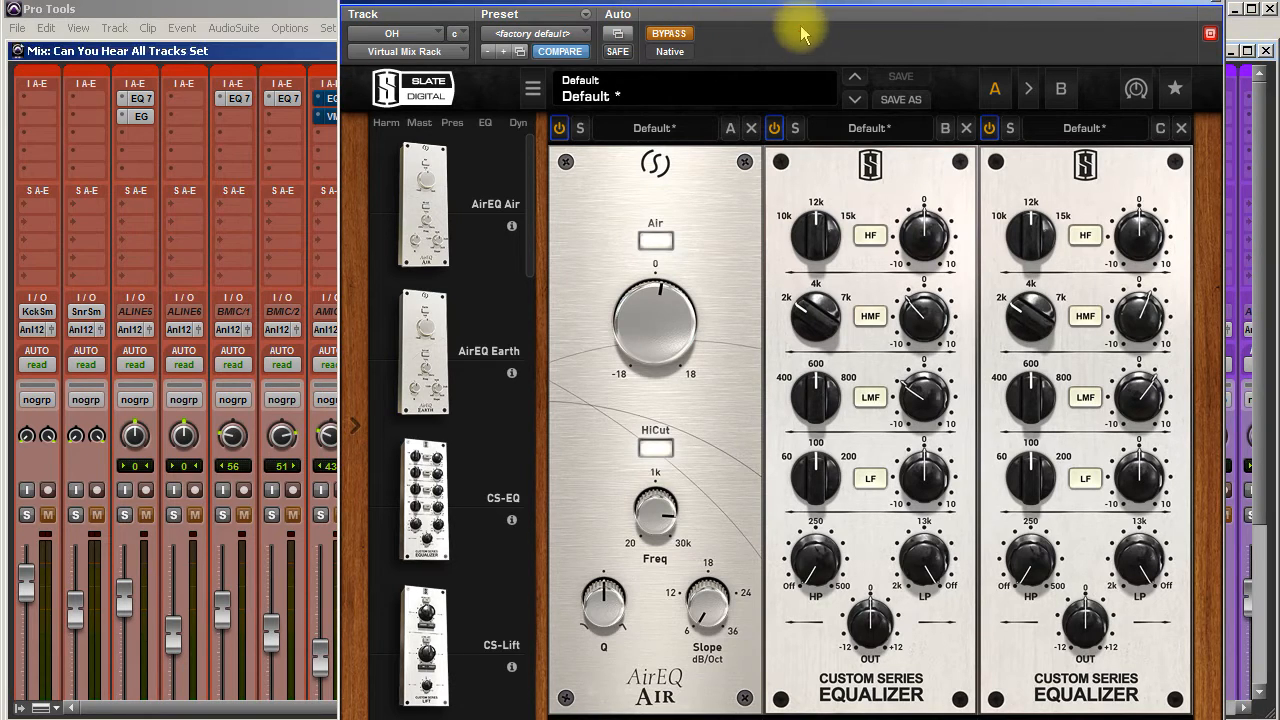
left_click(771, 4)
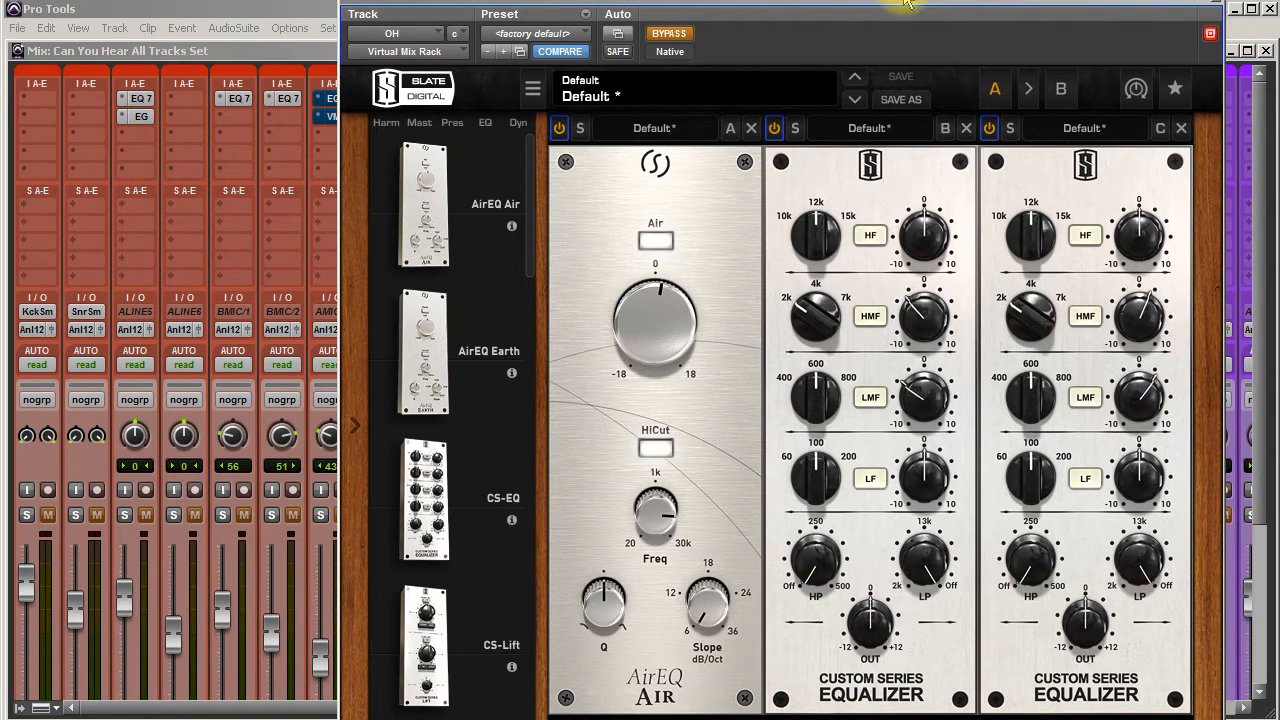
left_click_drag(905, 4, 907, 39)
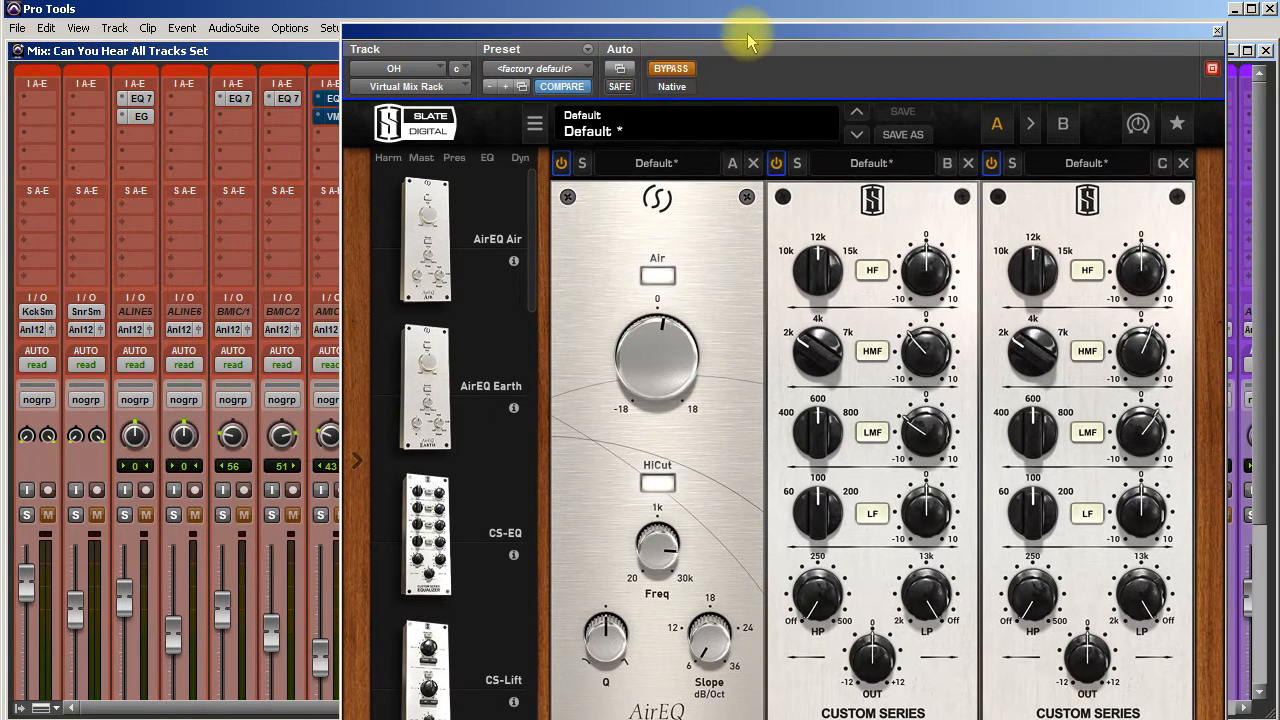
left_click_drag(748, 35, 856, 31)
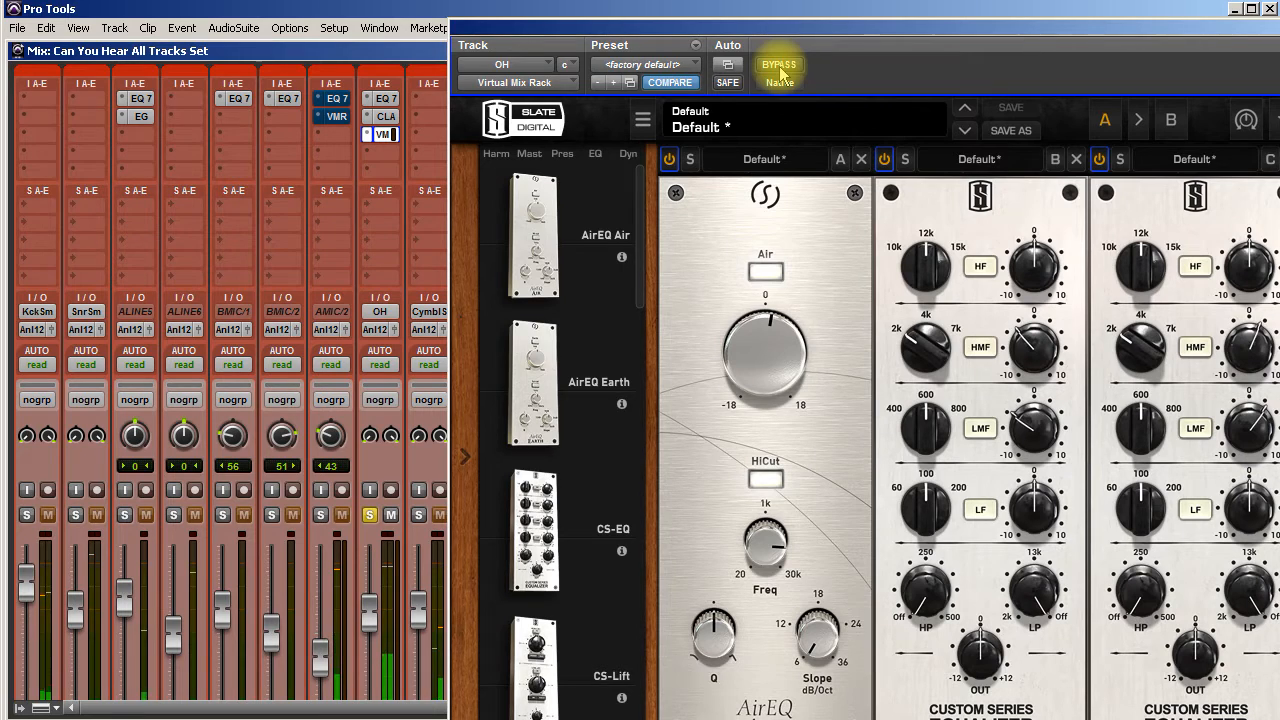
Step: Compare all three OH inserts bypassed and active during playback, leave them active, and close the Virtual Mix Rack
left_click(385, 98)
left_click(384, 134, "ctrl")
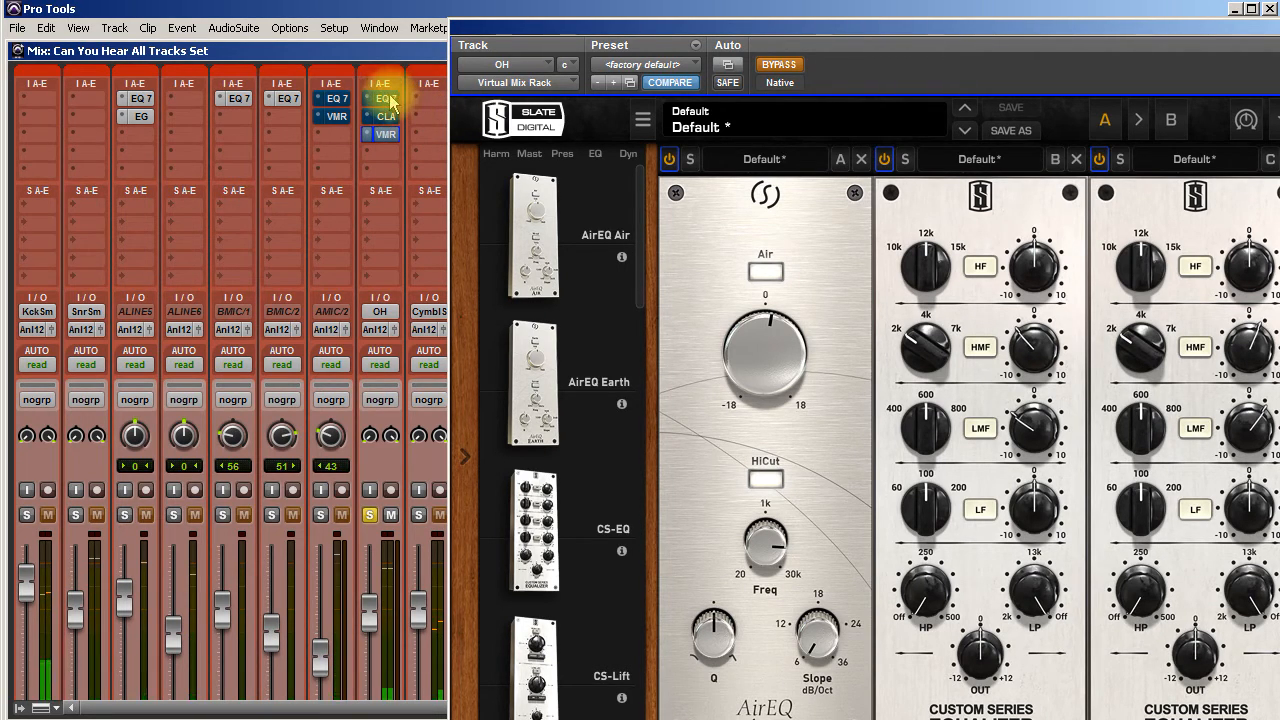
left_click(388, 102, "ctrl")
left_click(387, 118, "ctrl")
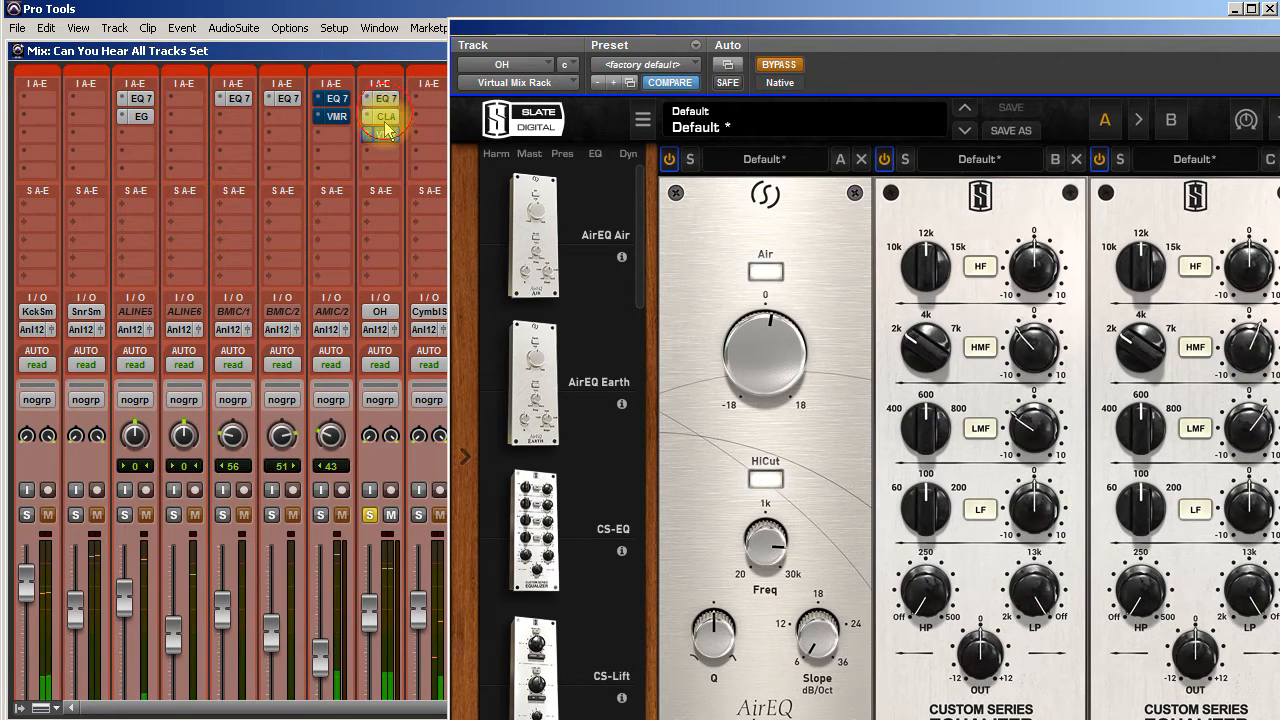
left_click(387, 135, "ctrl")
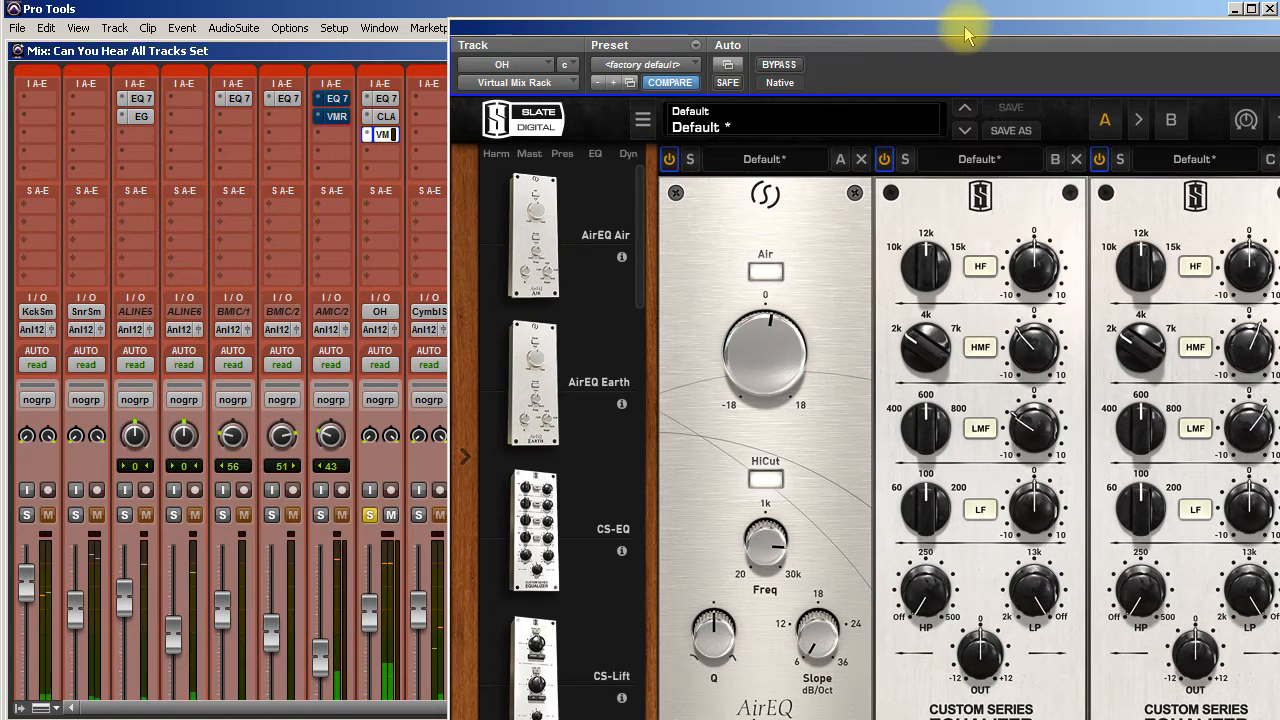
left_click(1279, 27)
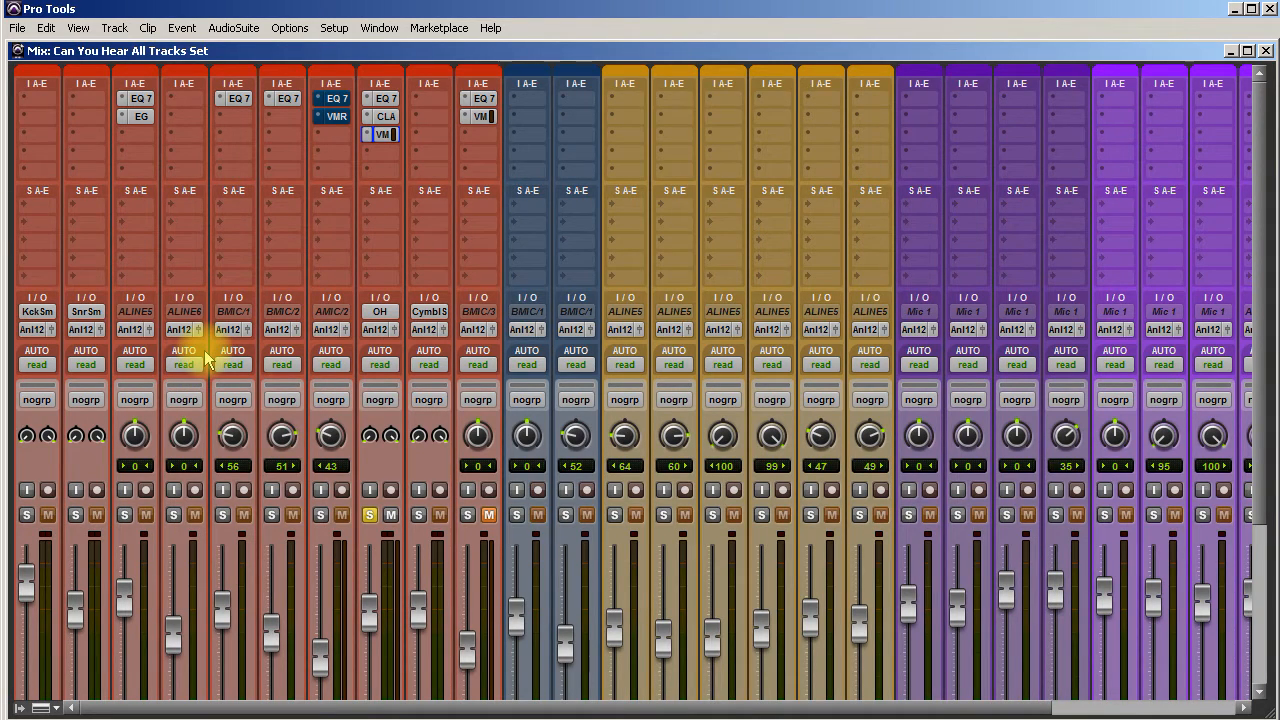
Step: Switch the solo from OH to the SNARE TOP.33 track and bypass its EQ and Expander/Gate inserts
scroll(281, 335, "down", 1)
scroll(284, 335, "up", 1)
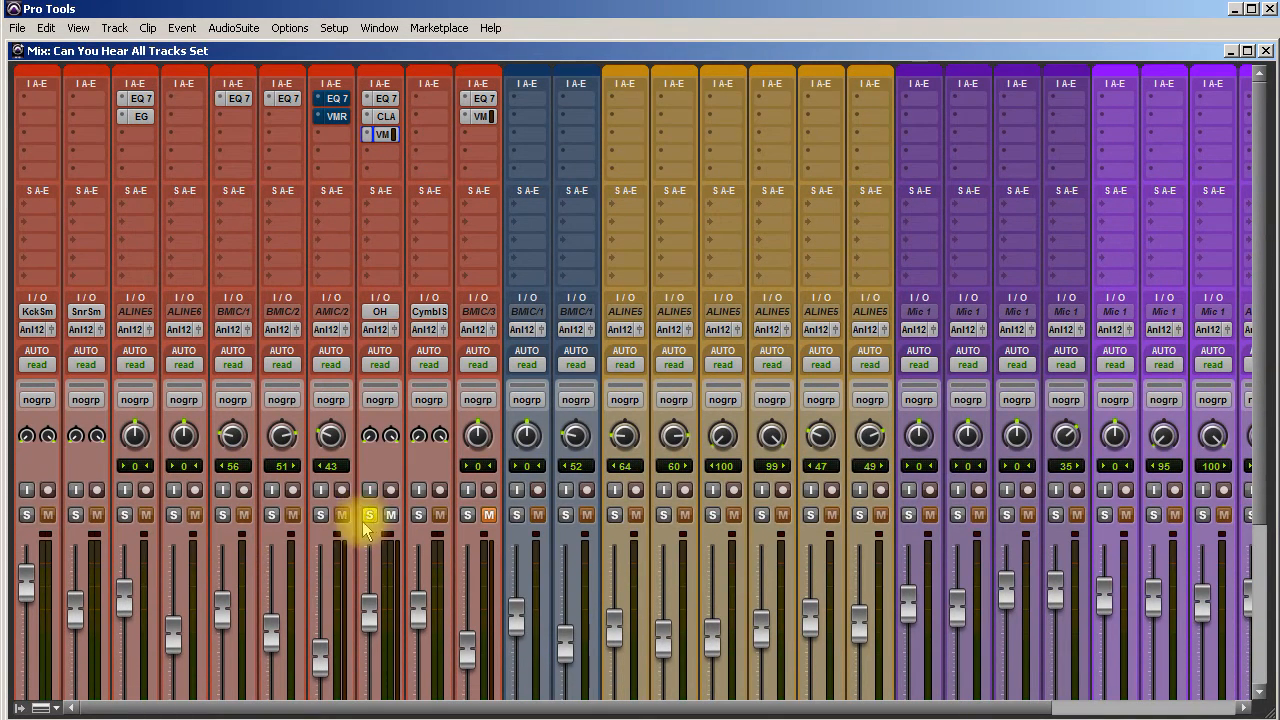
left_click(124, 512)
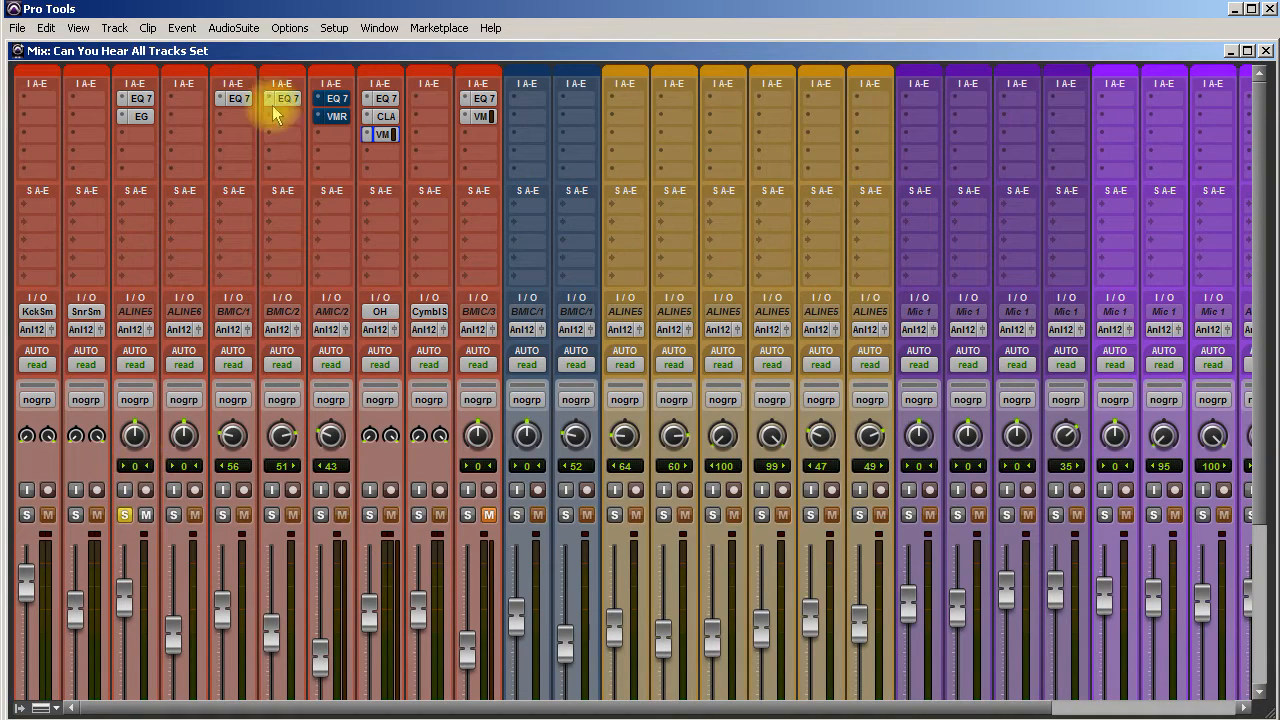
left_click(141, 118, "ctrl")
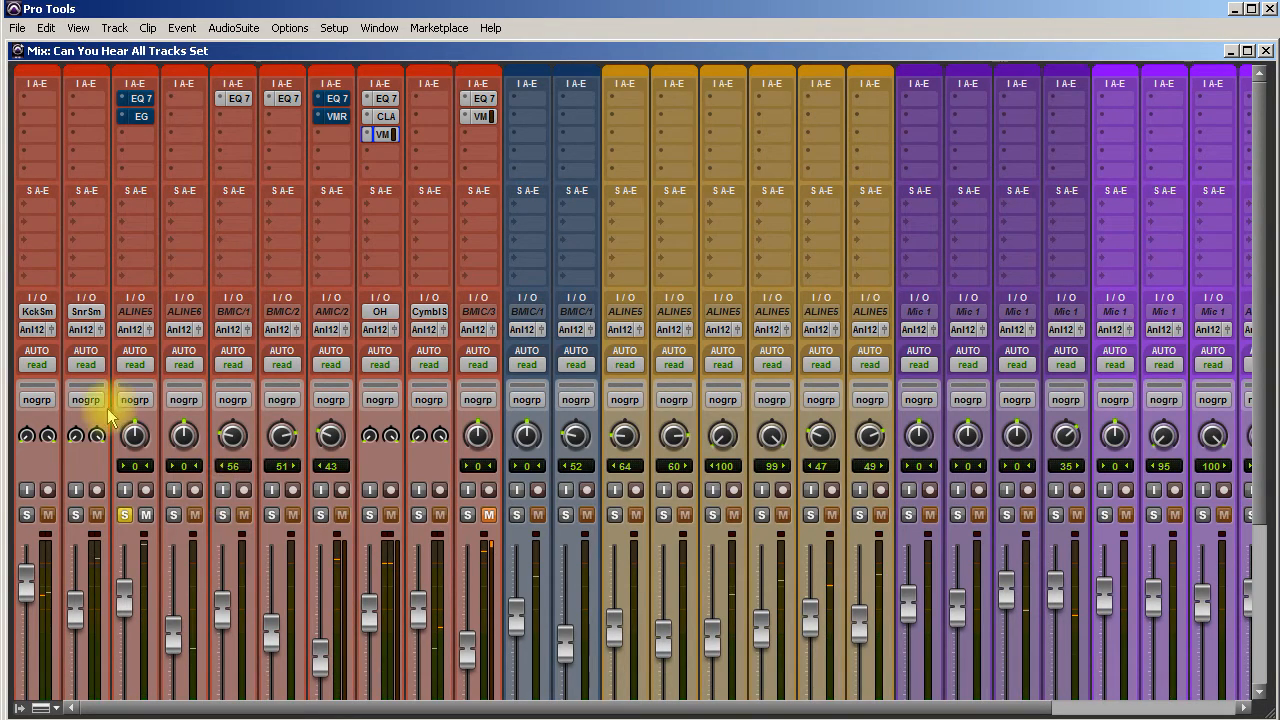
Step: Open the snare top's EQ3 7-Band, compare it bypassed and active during playback, and leave it active
left_click(140, 103)
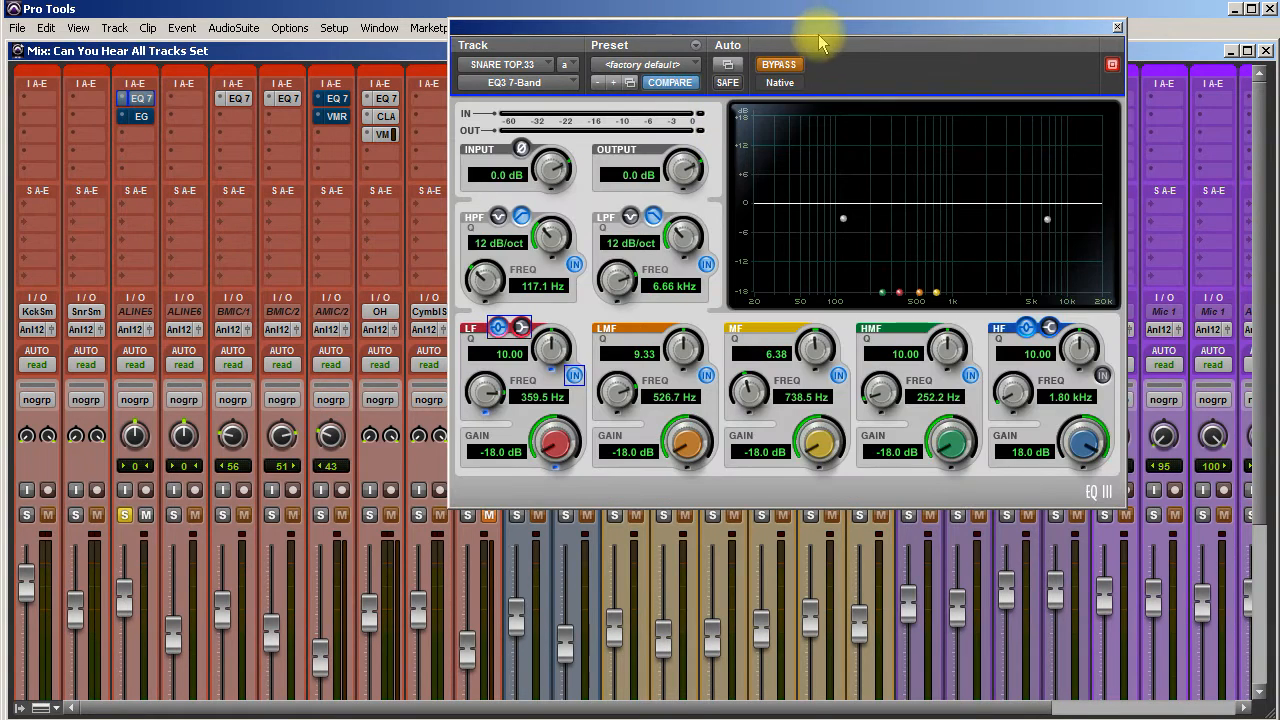
left_click_drag(832, 32, 796, 106)
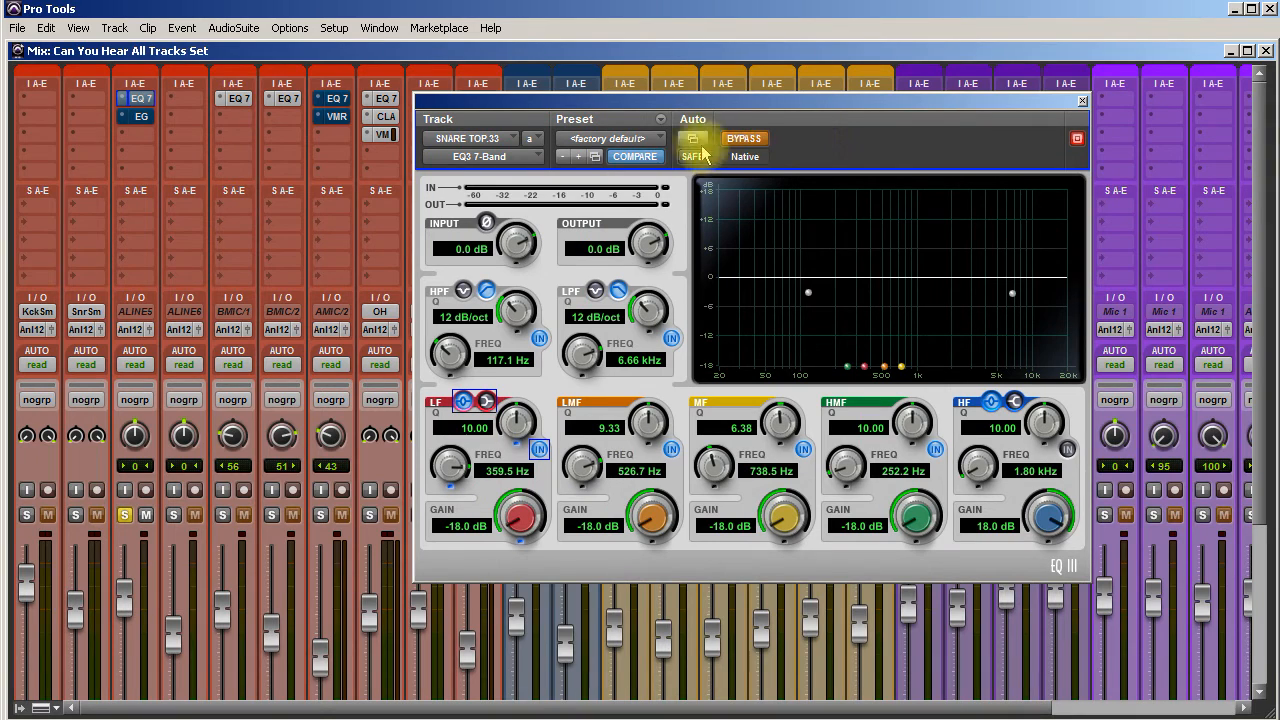
left_click(752, 141)
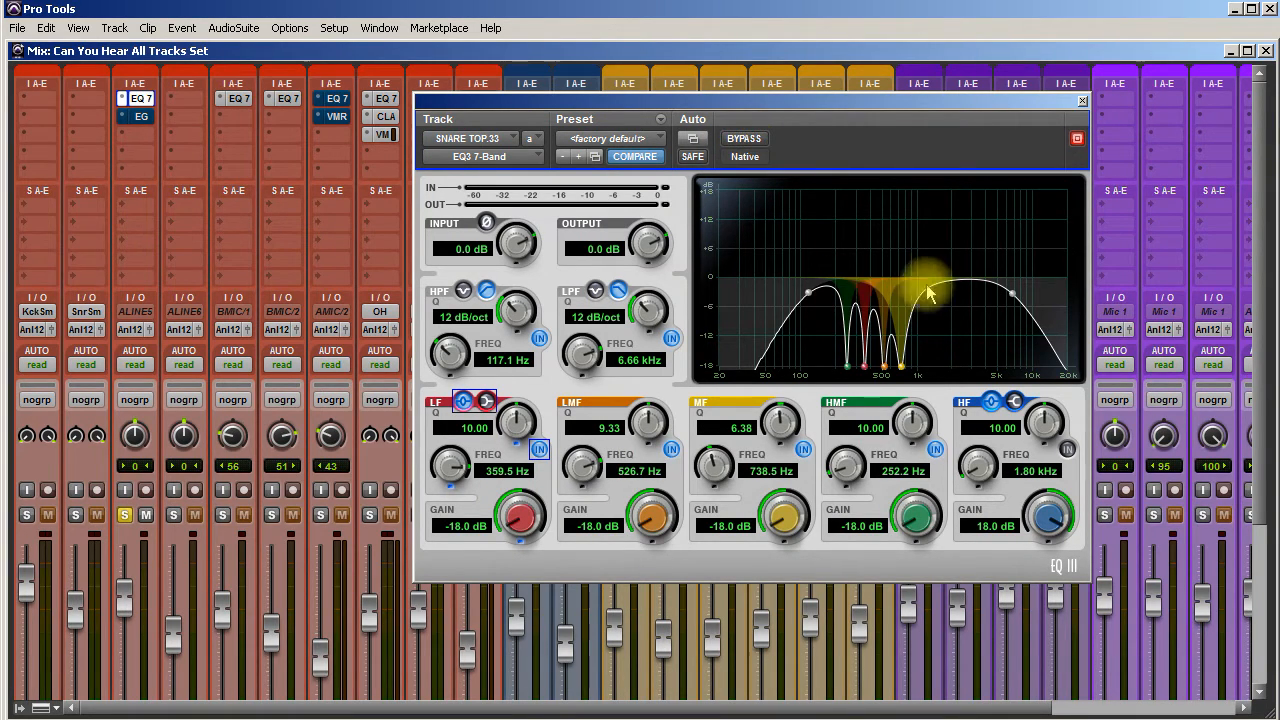
left_click(746, 139)
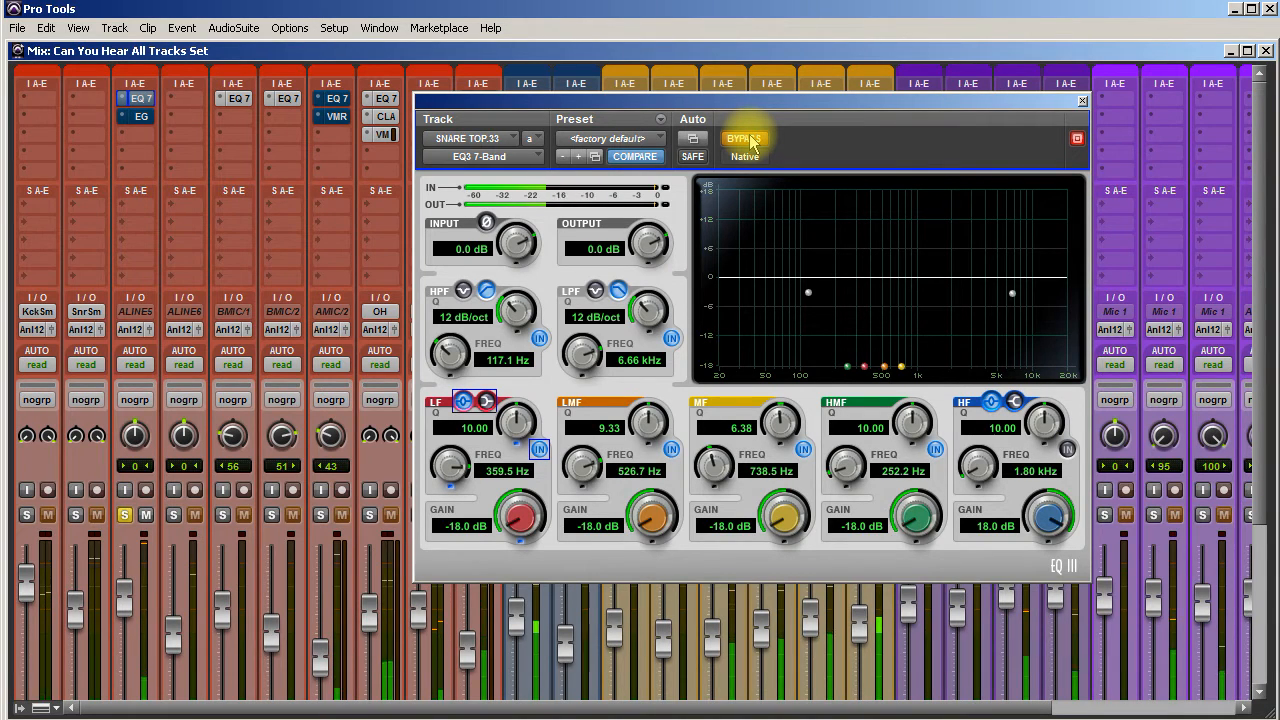
left_click(746, 139)
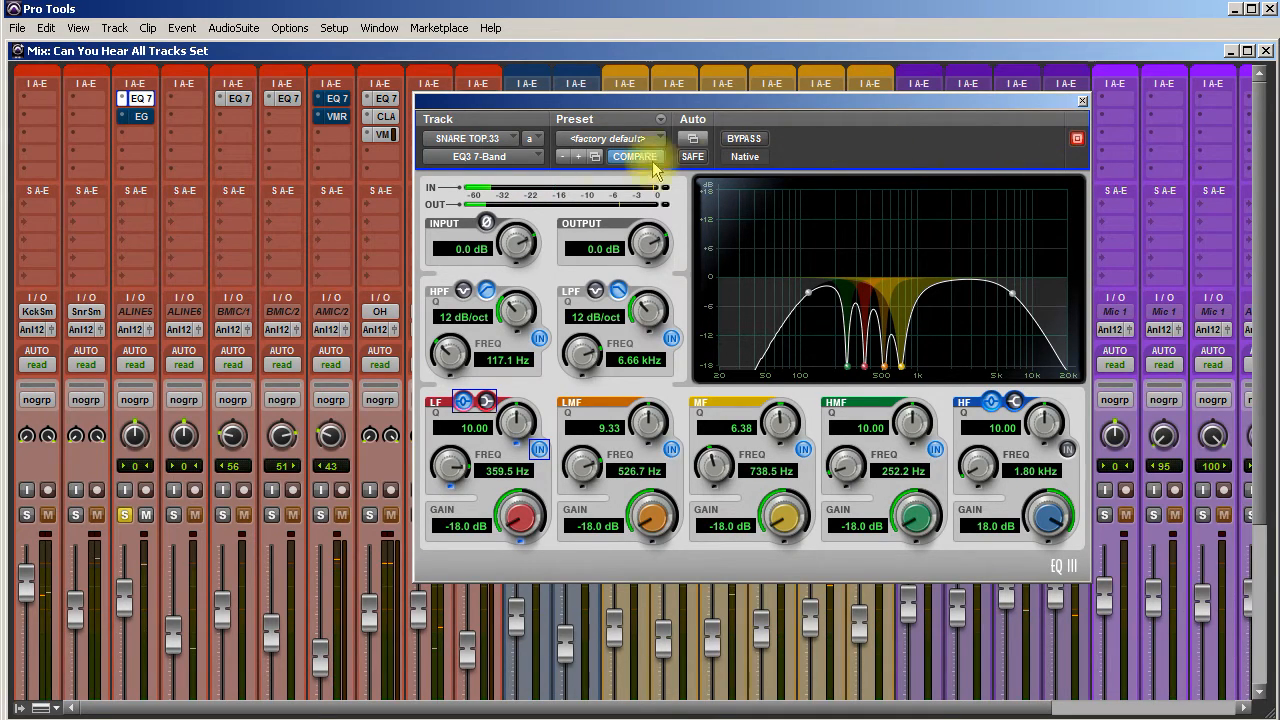
Step: Enable the snare top's Dyn3 Expander/Gate, and compare both inserts bypassed and active together, leaving them active with the plug-in closed
left_click(141, 117)
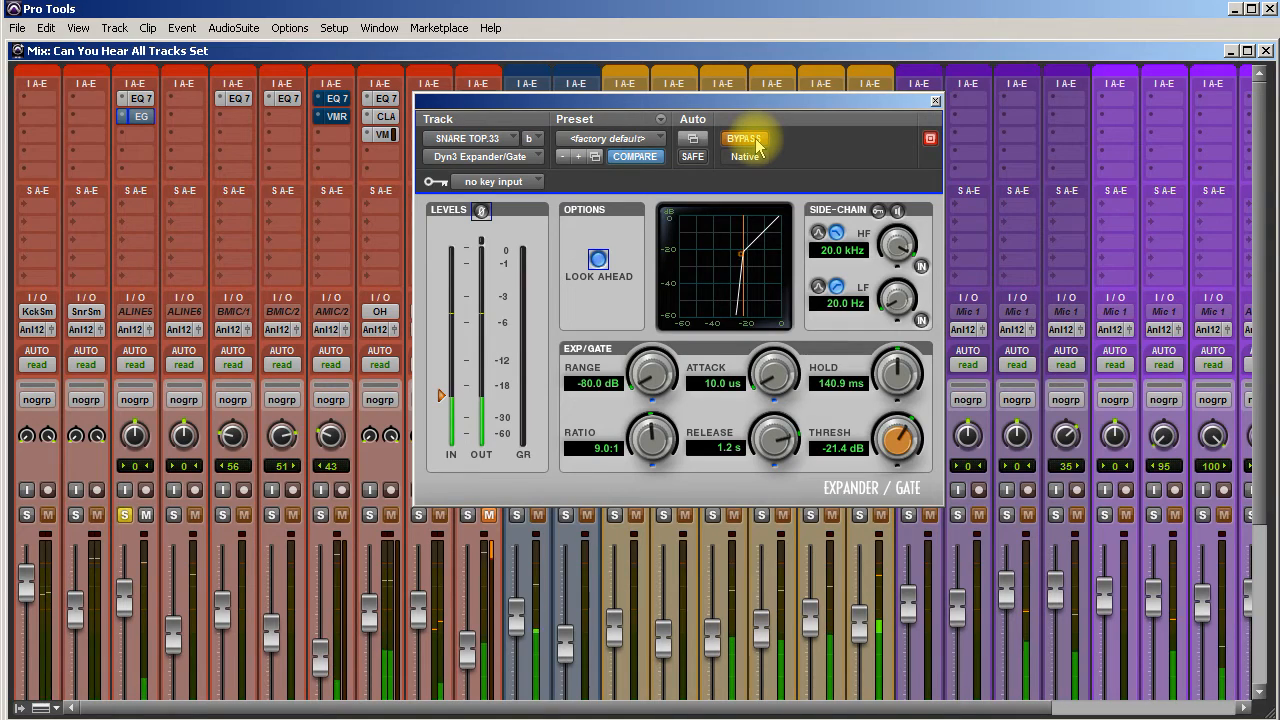
left_click(757, 145)
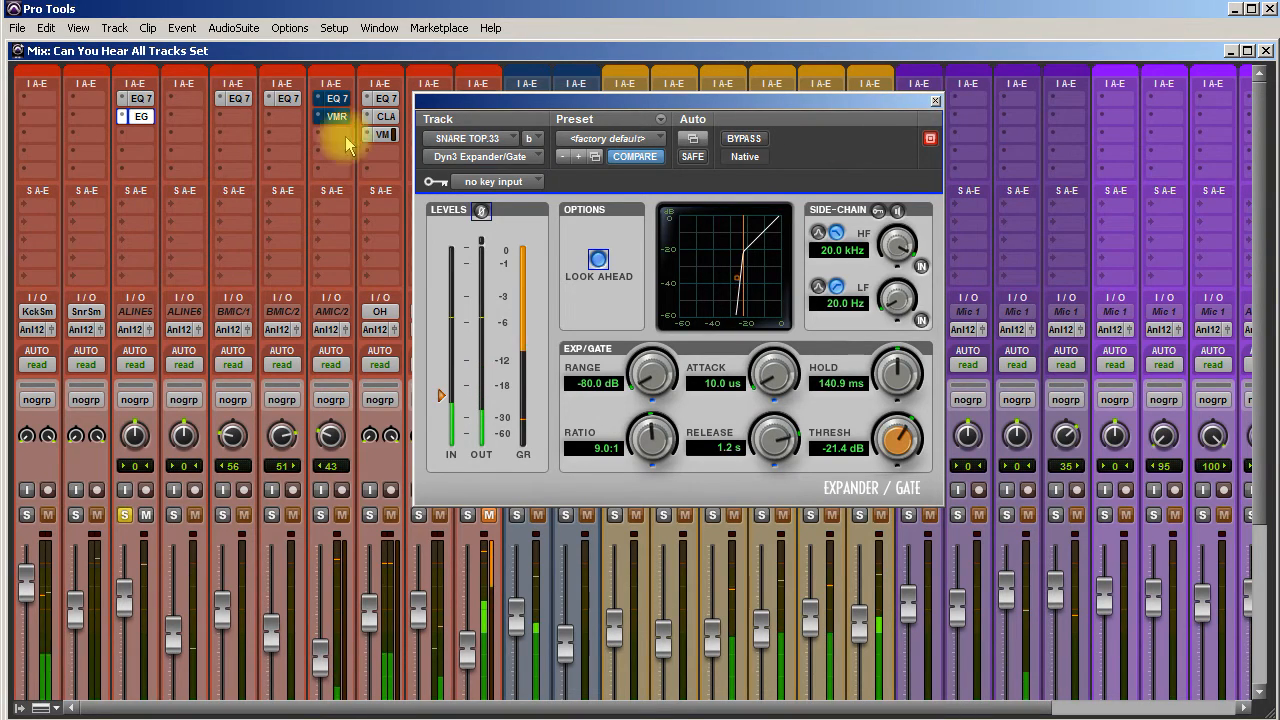
left_click(142, 102, "ctrl")
left_click(141, 118, "ctrl")
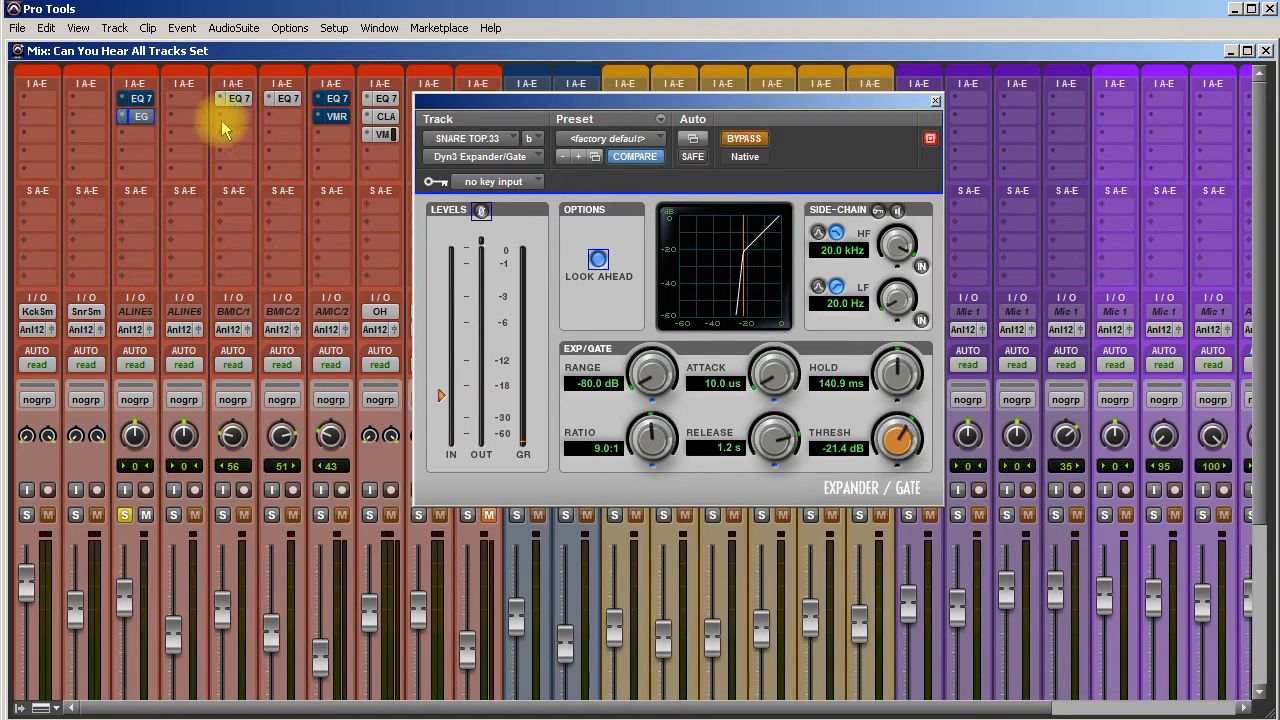
left_click(143, 100, "ctrl")
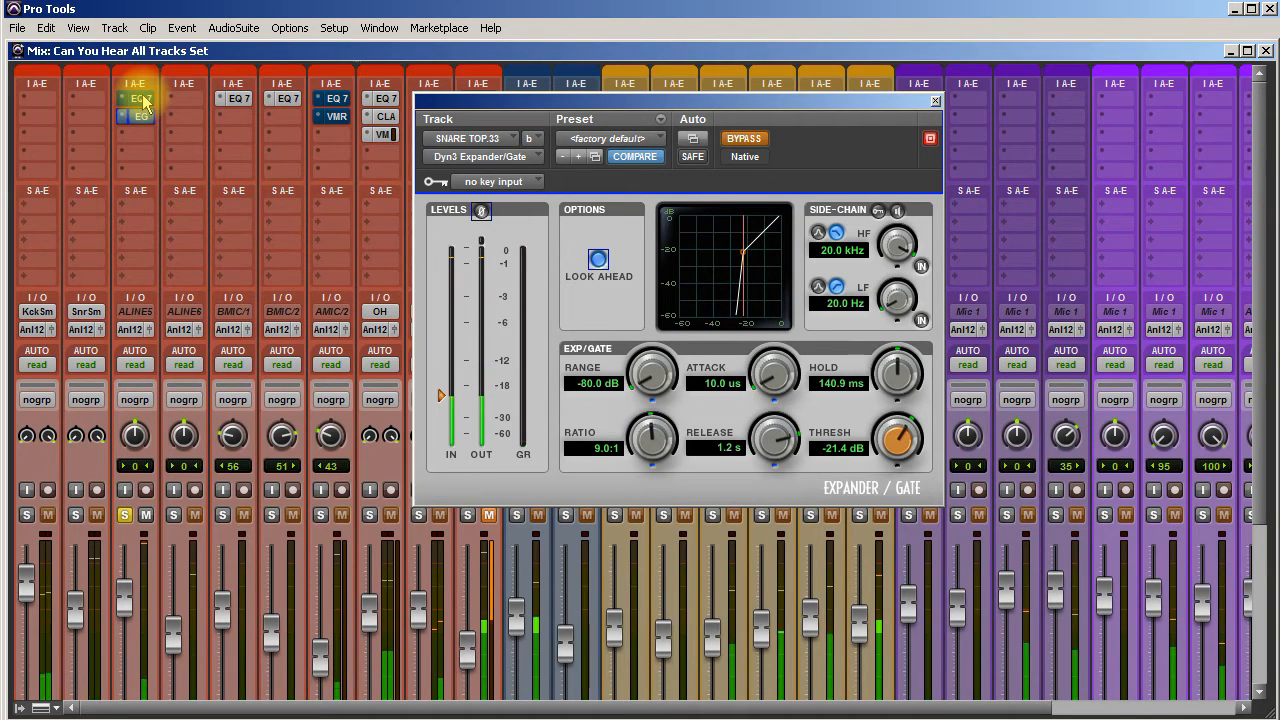
left_click(141, 117, "ctrl")
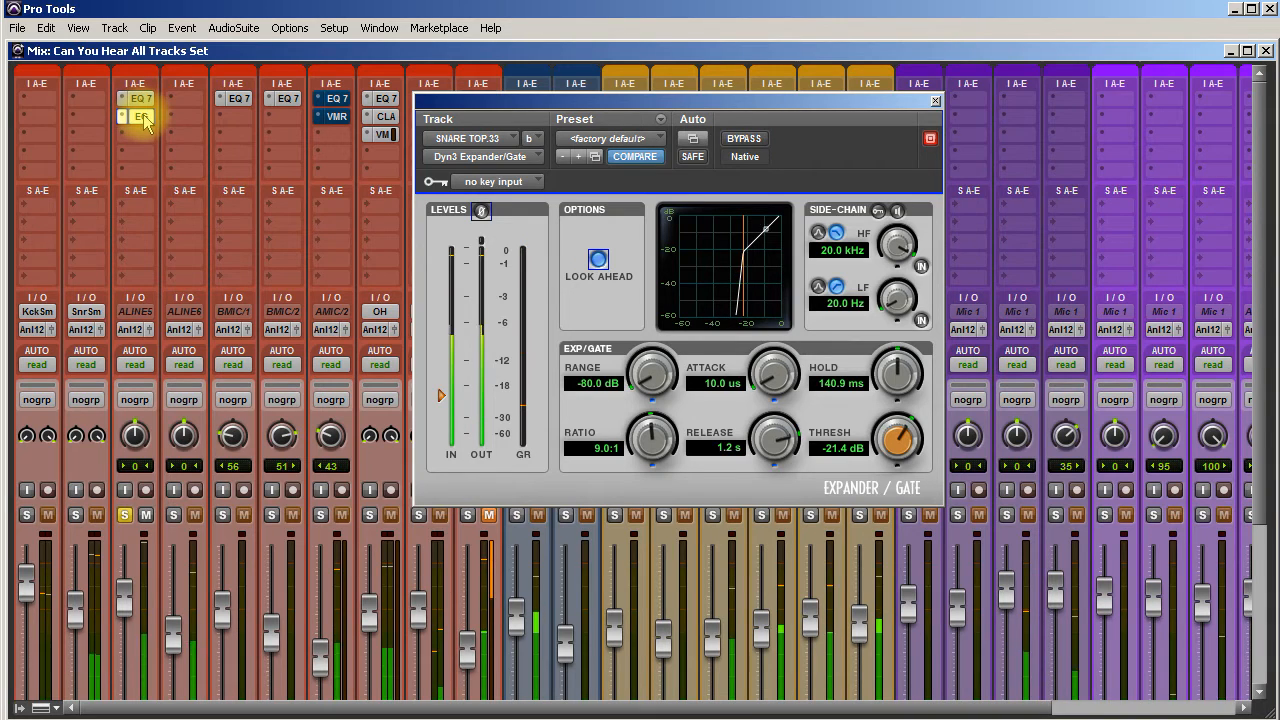
left_click(935, 100)
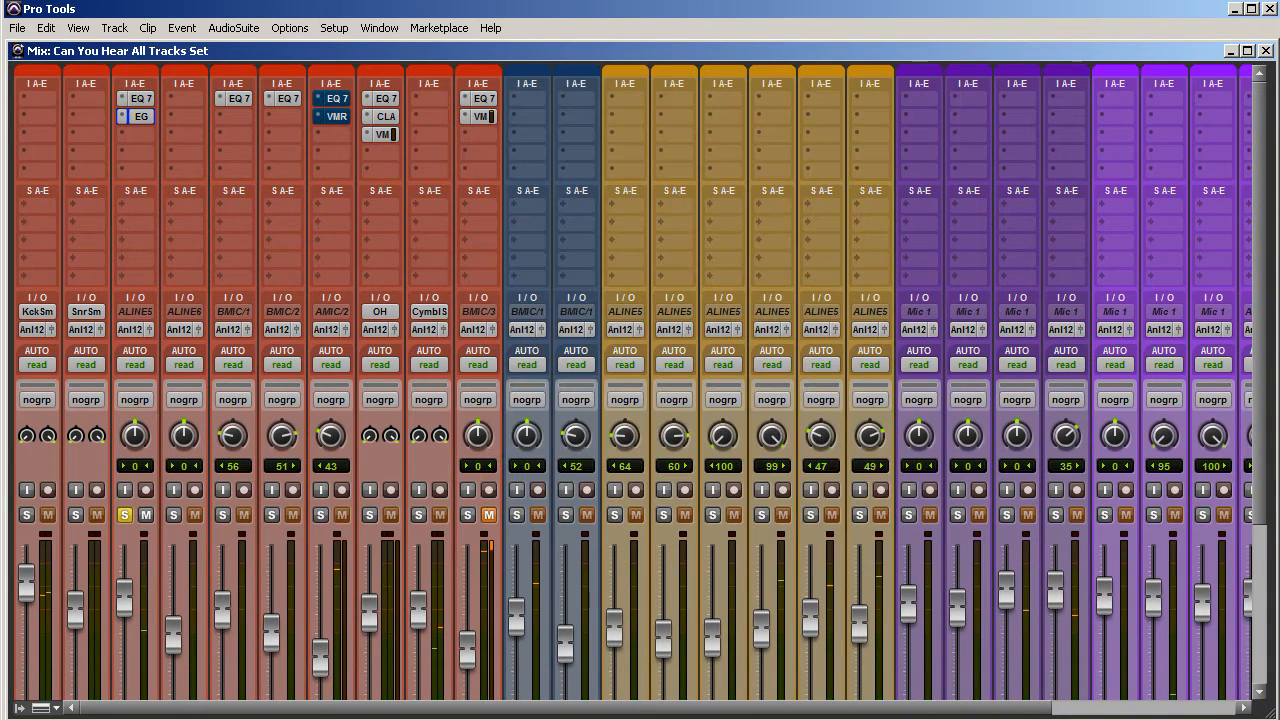
Step: Remove the solo from the snare top track and solo the OH and CymS tracks together
left_click(125, 515)
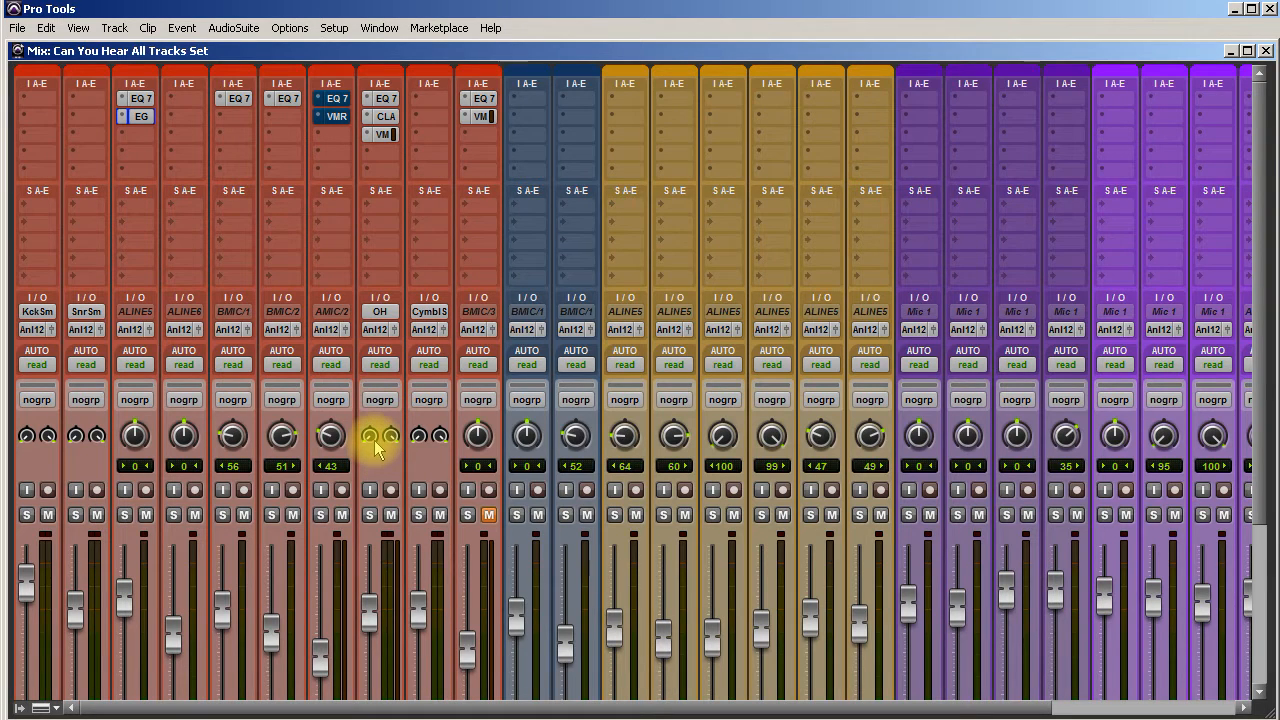
scroll(376, 448, "down", 3)
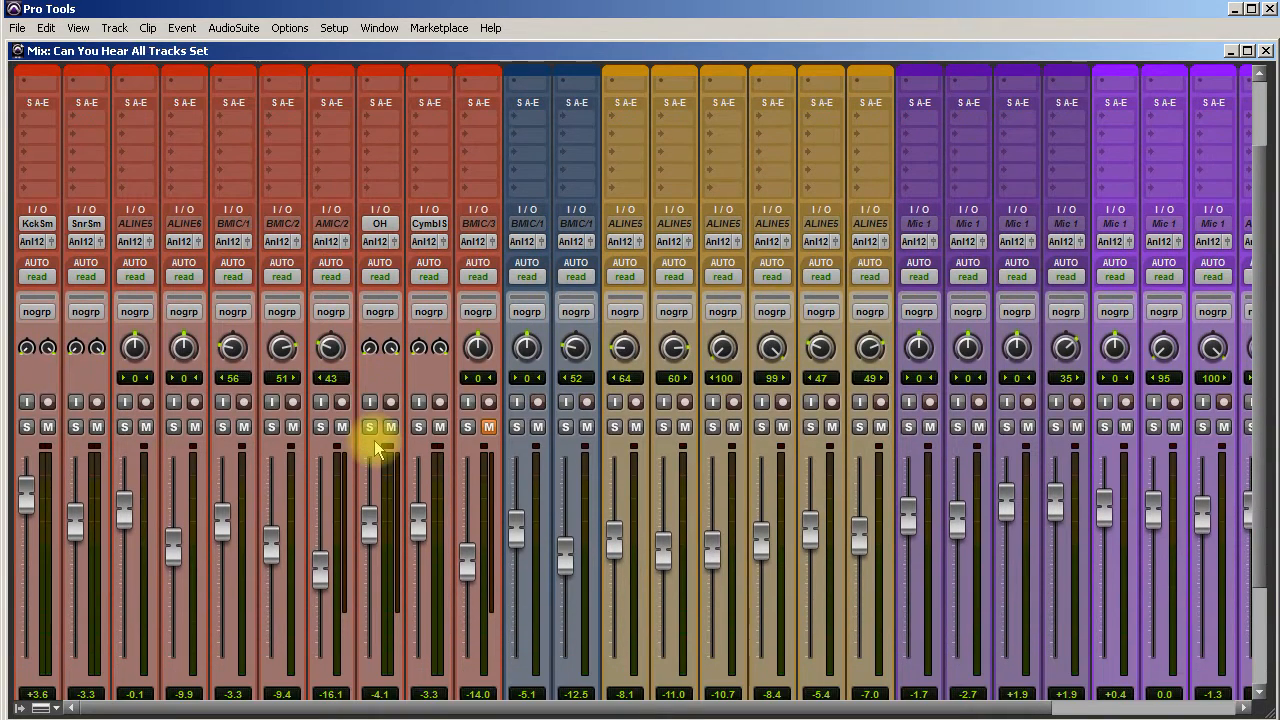
scroll(376, 448, "up", 1)
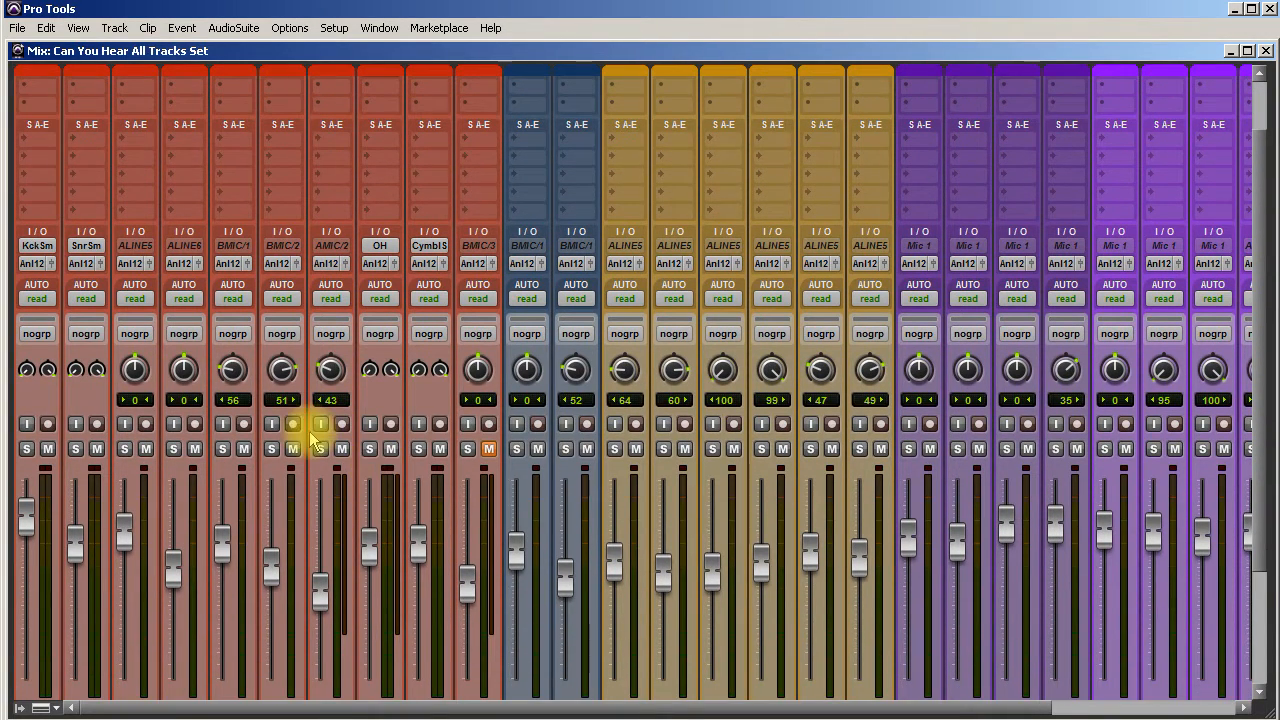
left_click(369, 451)
scroll(425, 460, "down", 3)
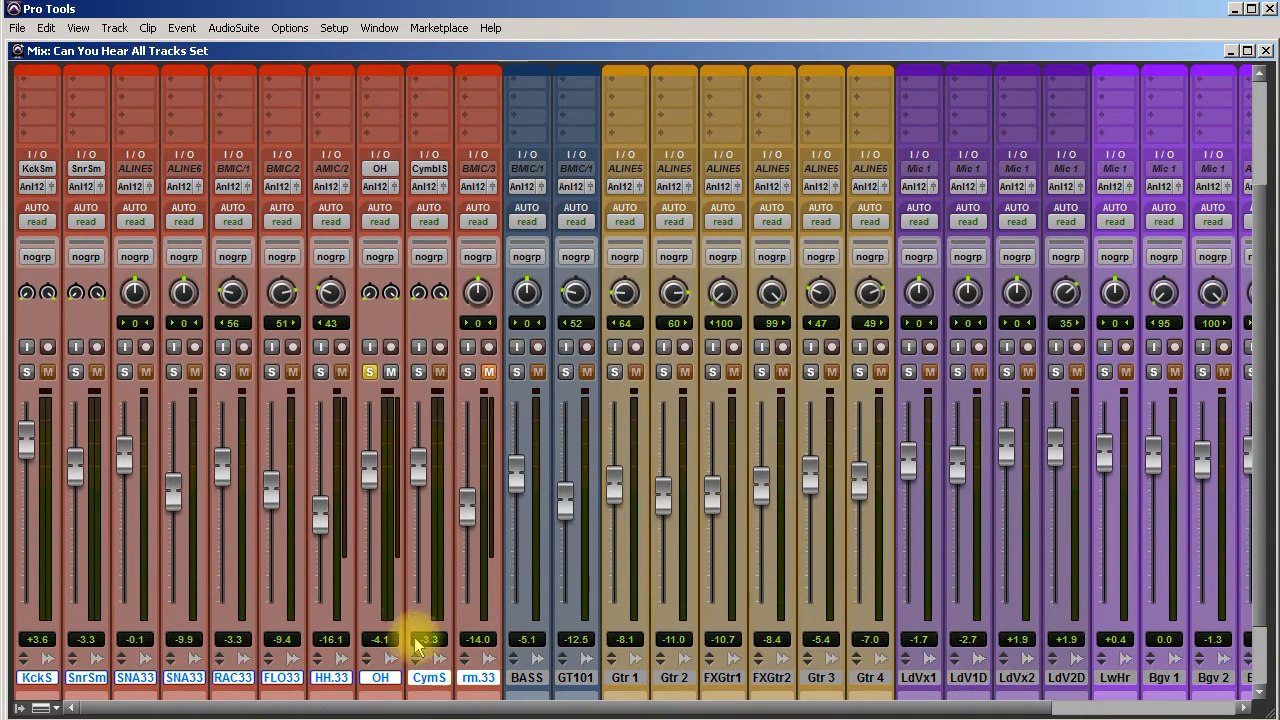
scroll(428, 493, "up", 5)
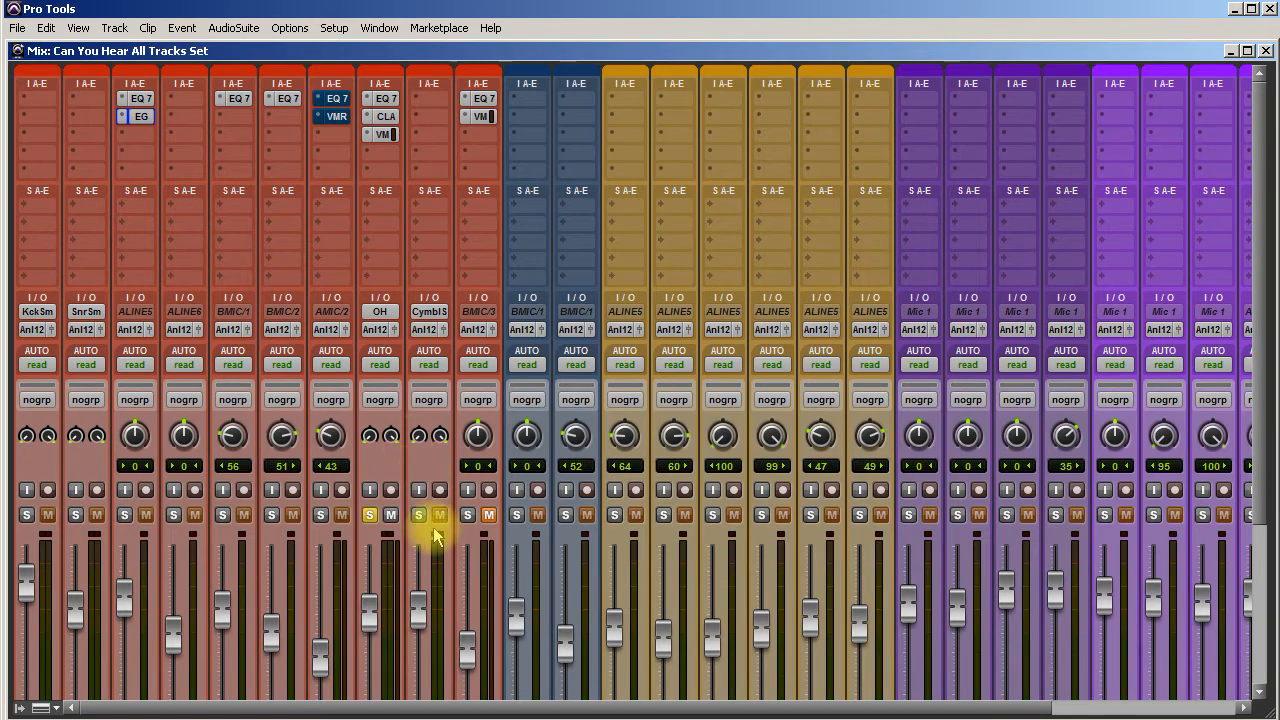
left_click(418, 515)
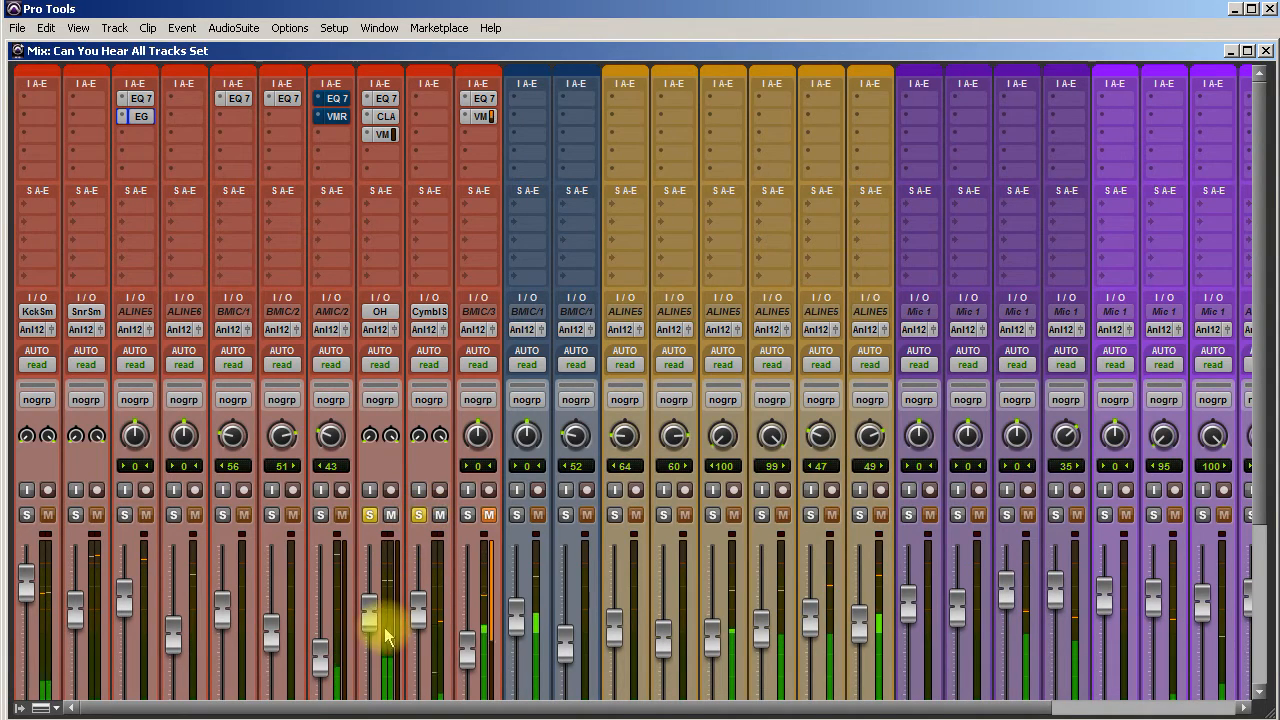
Step: Lower the OH fader to -4.6 dB during playback and add the snare top track to the soloed OH and CymS tracks
left_click_drag(373, 612, 373, 612)
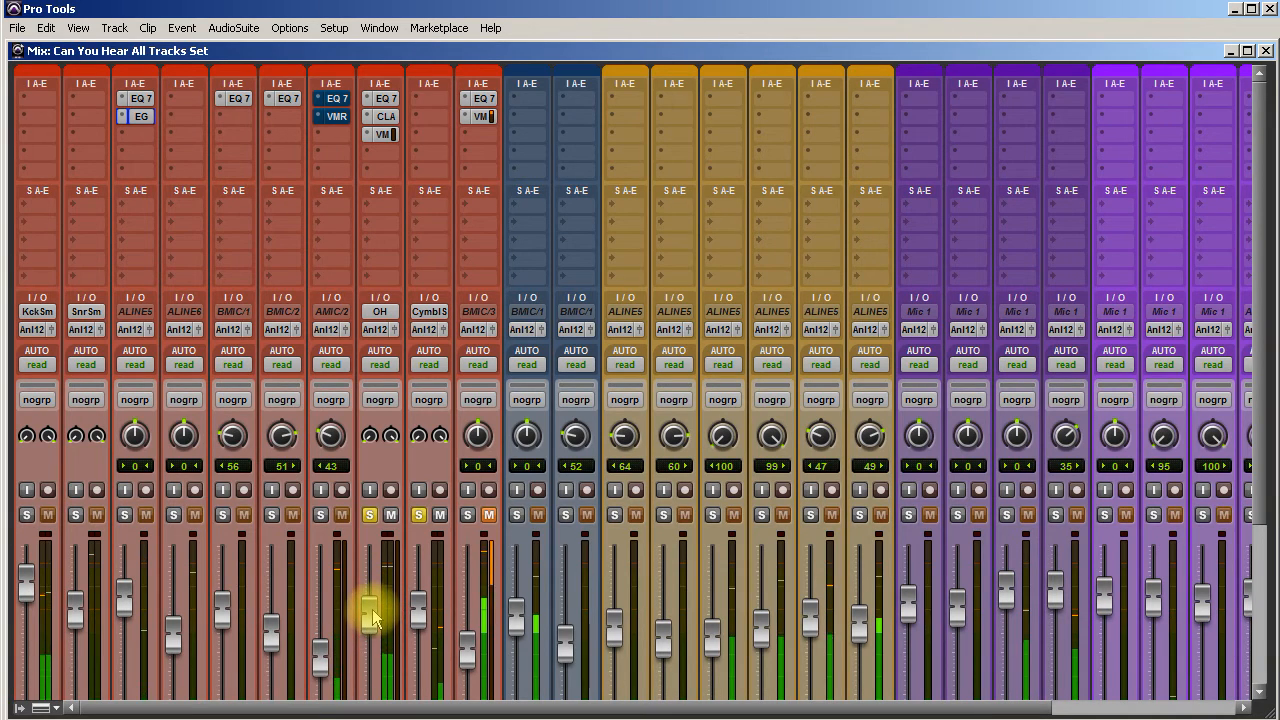
left_click(420, 515)
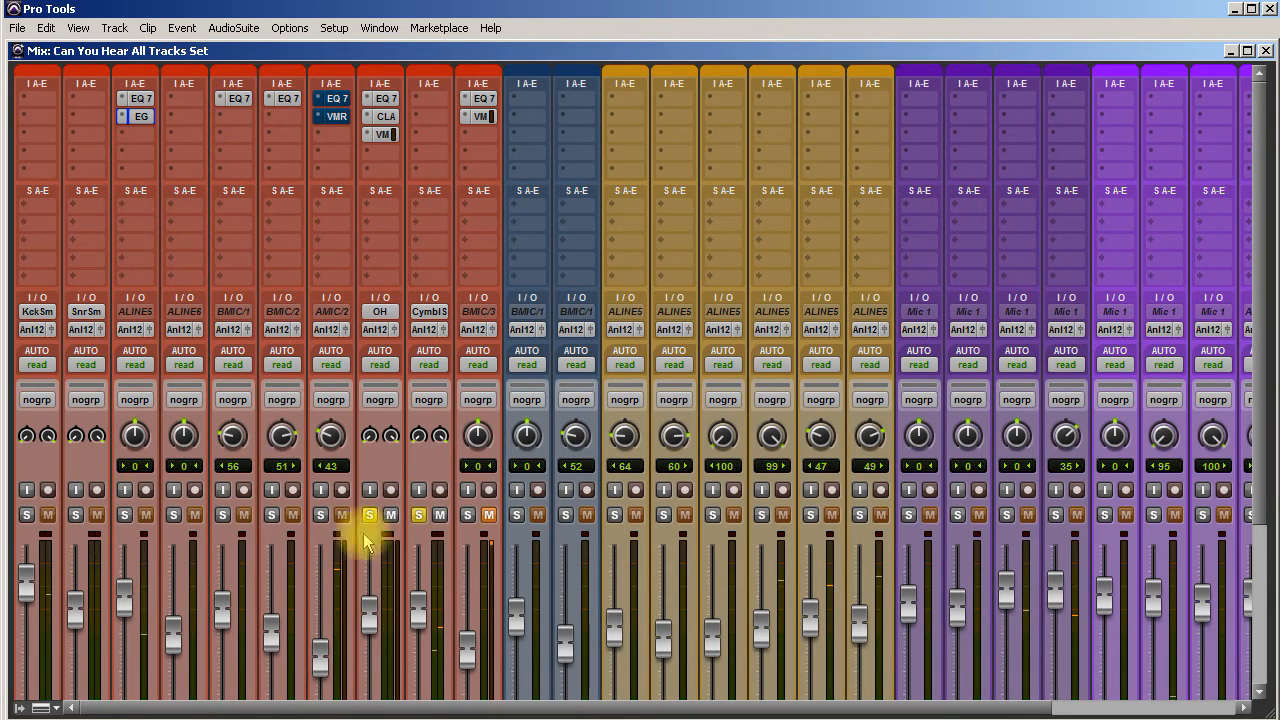
left_click(124, 514)
scroll(208, 523, "down", 5)
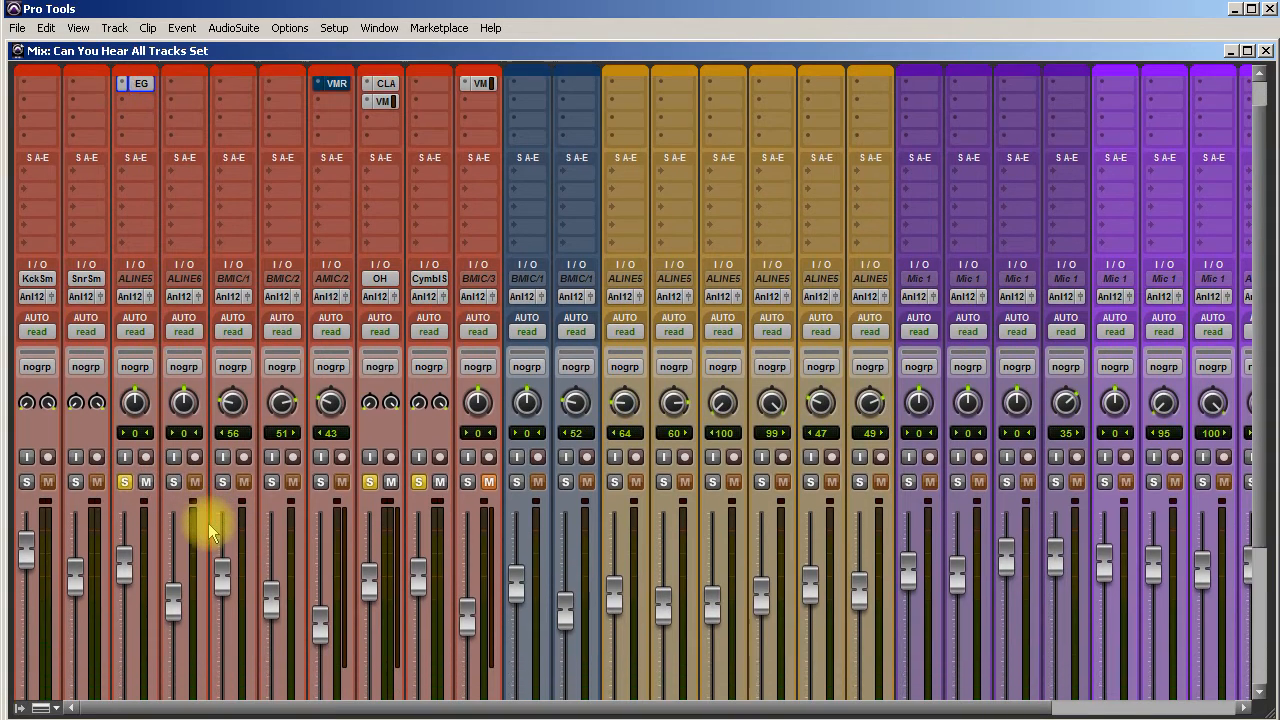
scroll(208, 523, "down", 1)
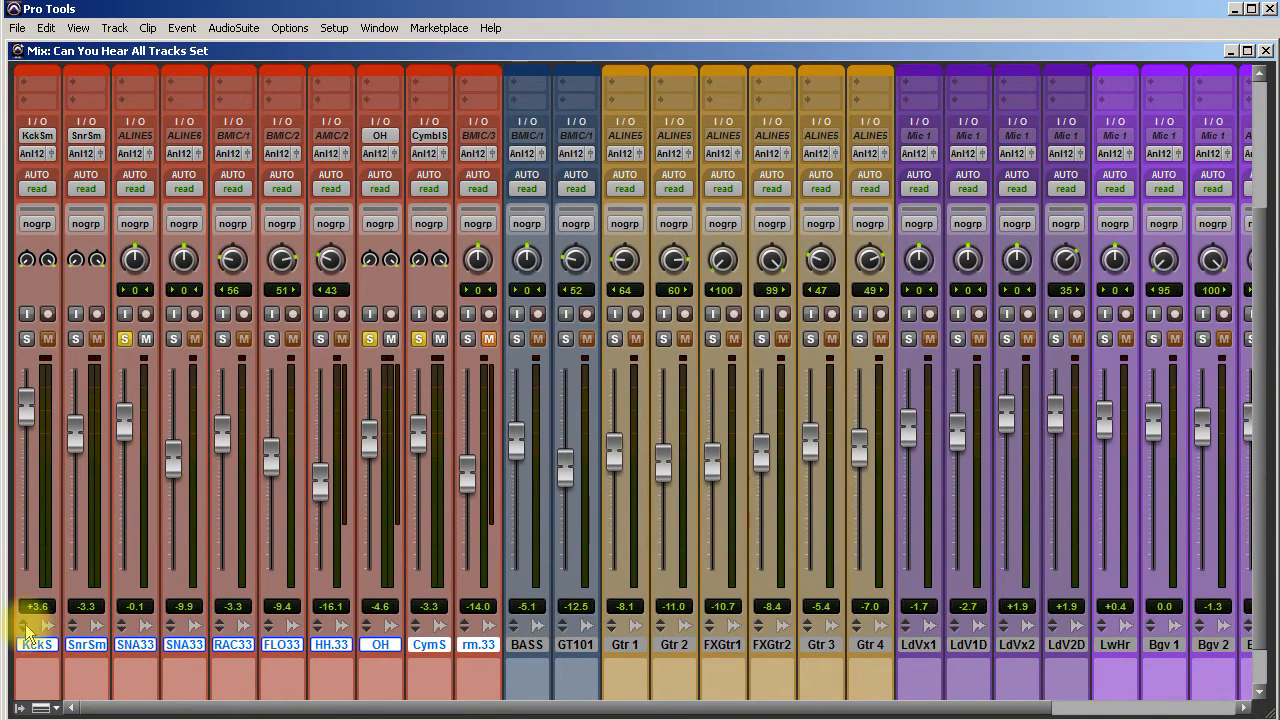
scroll(85, 610, "up", 6)
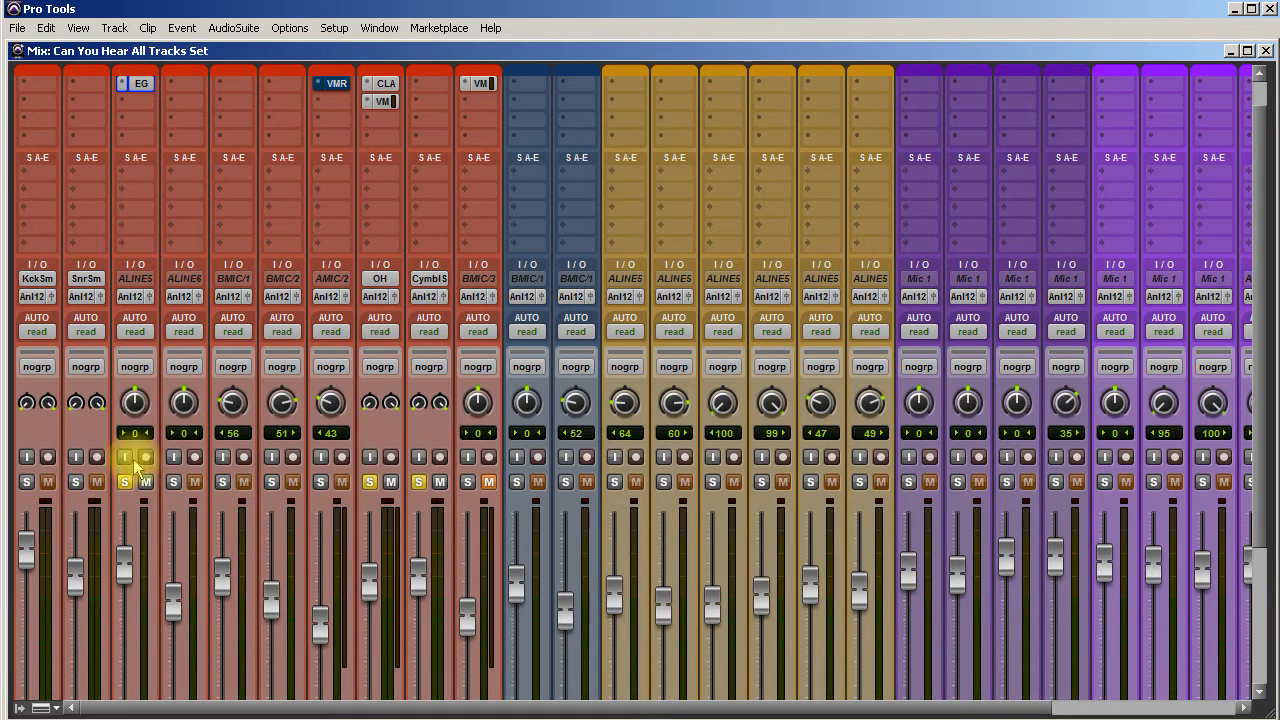
Step: Remove the OH and CymS tracks from the solo, keeping only the snare top track soloed
scroll(134, 337, "down", 1)
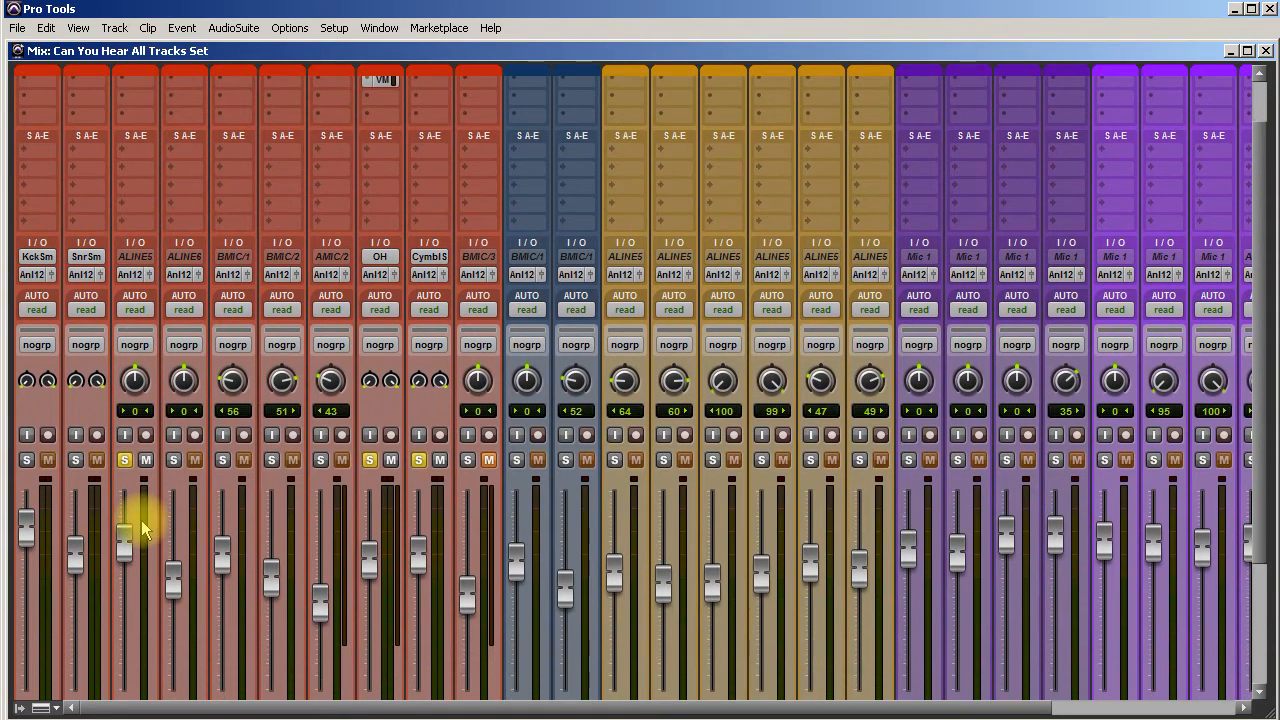
scroll(140, 525, "down", 2)
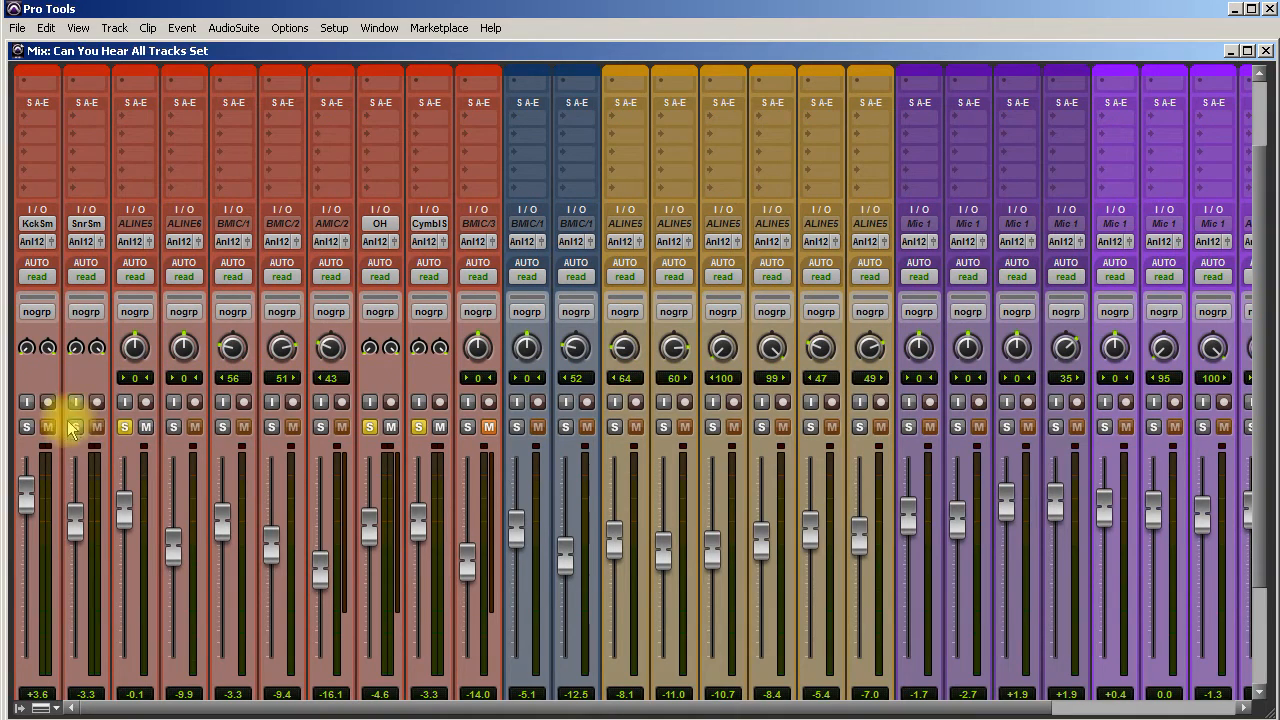
left_click(369, 427)
left_click(418, 427)
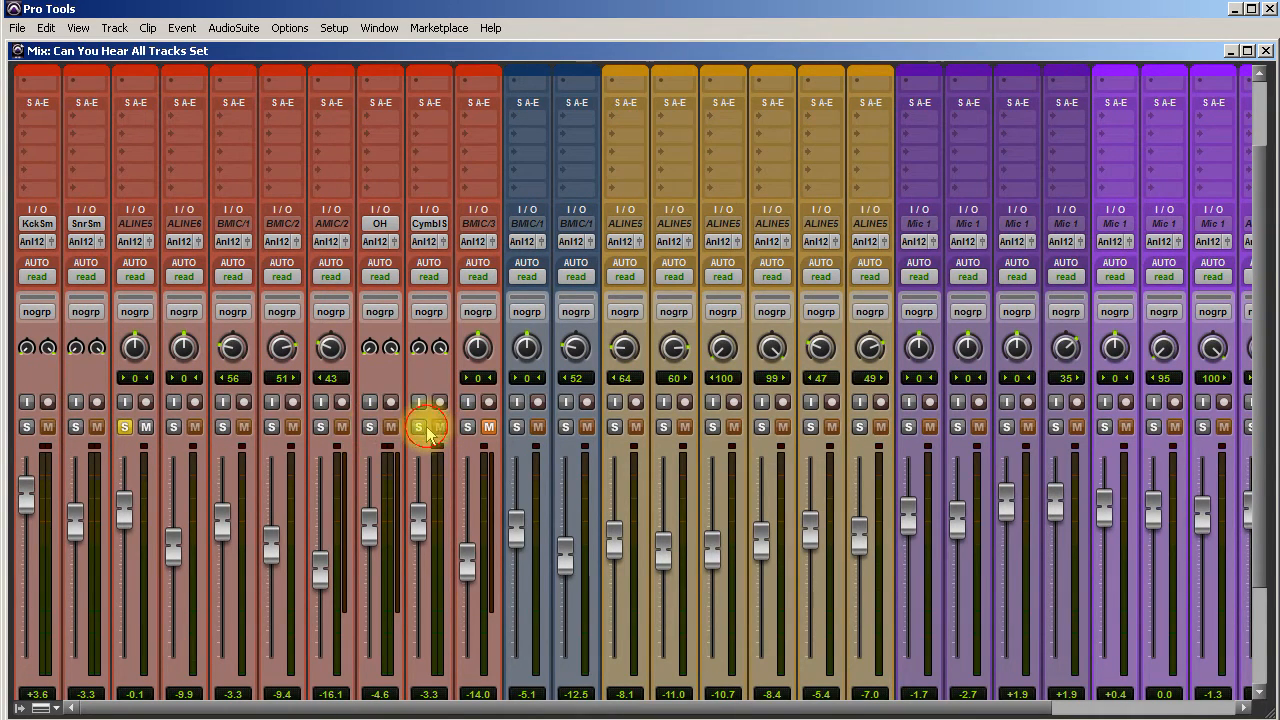
Step: Add the second SNA33 track to the soloed snare top and compare them with and without SnrSm during playback, leaving all three soloed
left_click(76, 428)
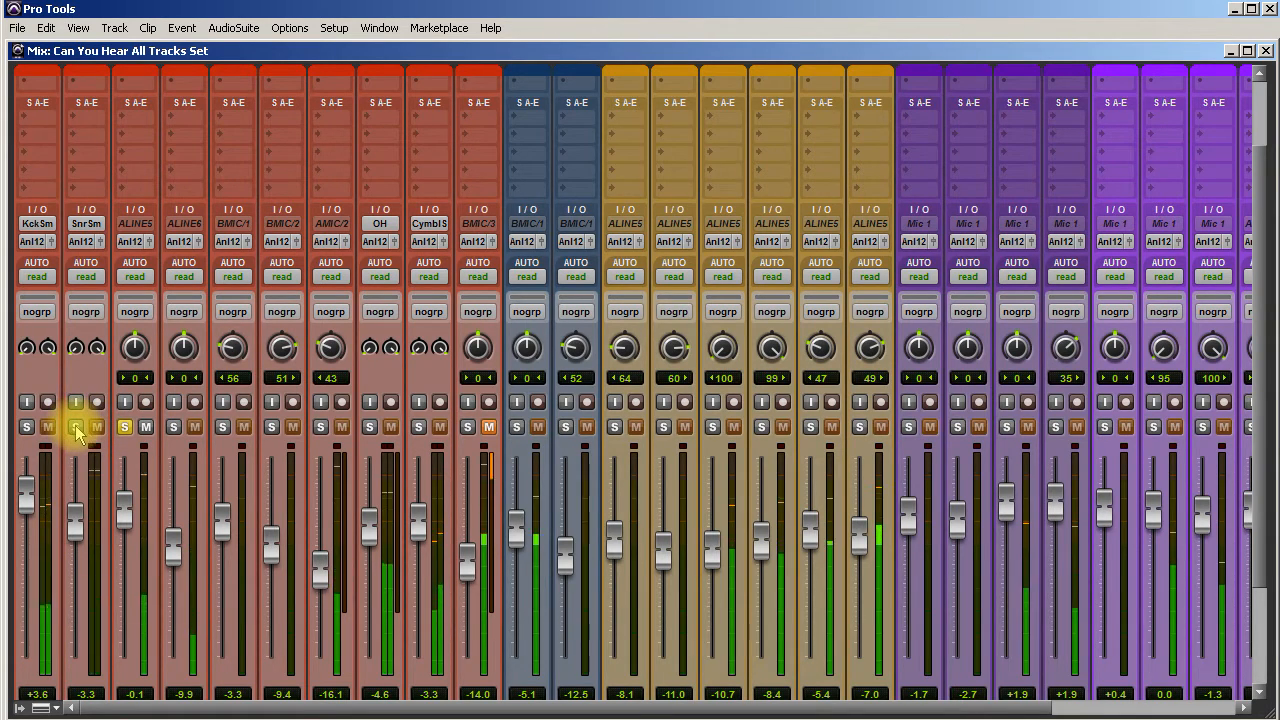
left_click(76, 428)
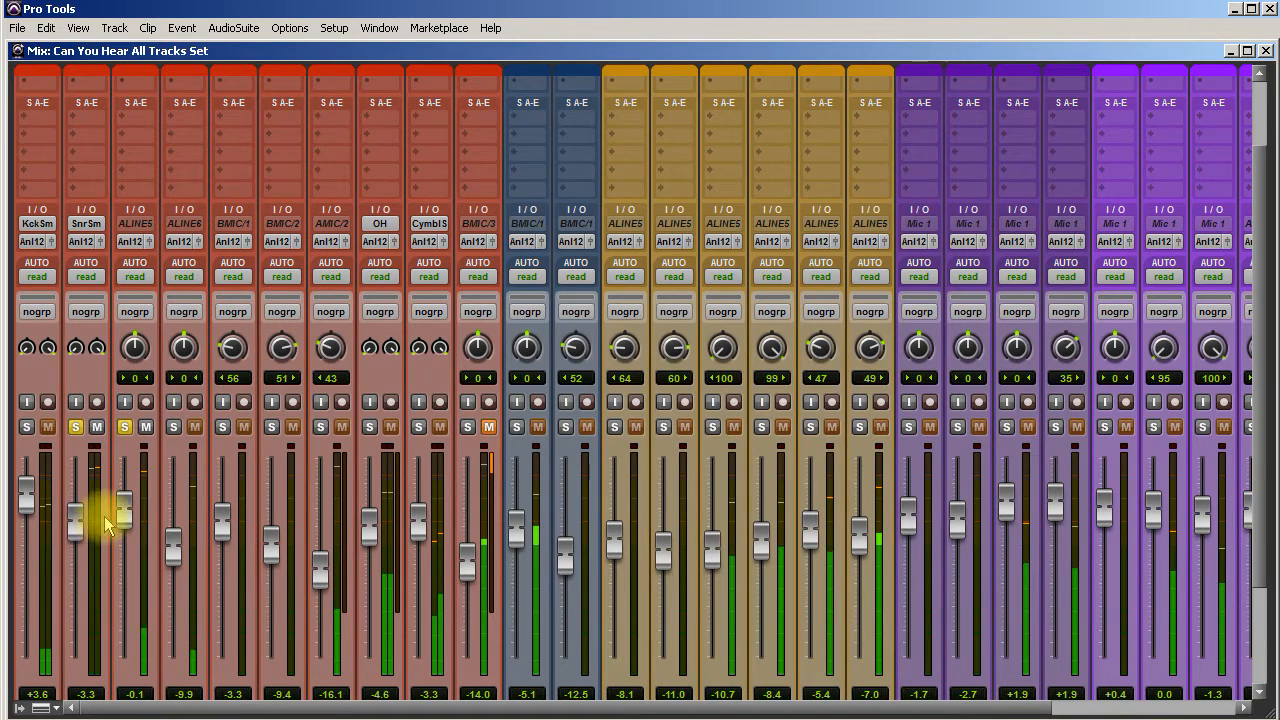
left_click(173, 427)
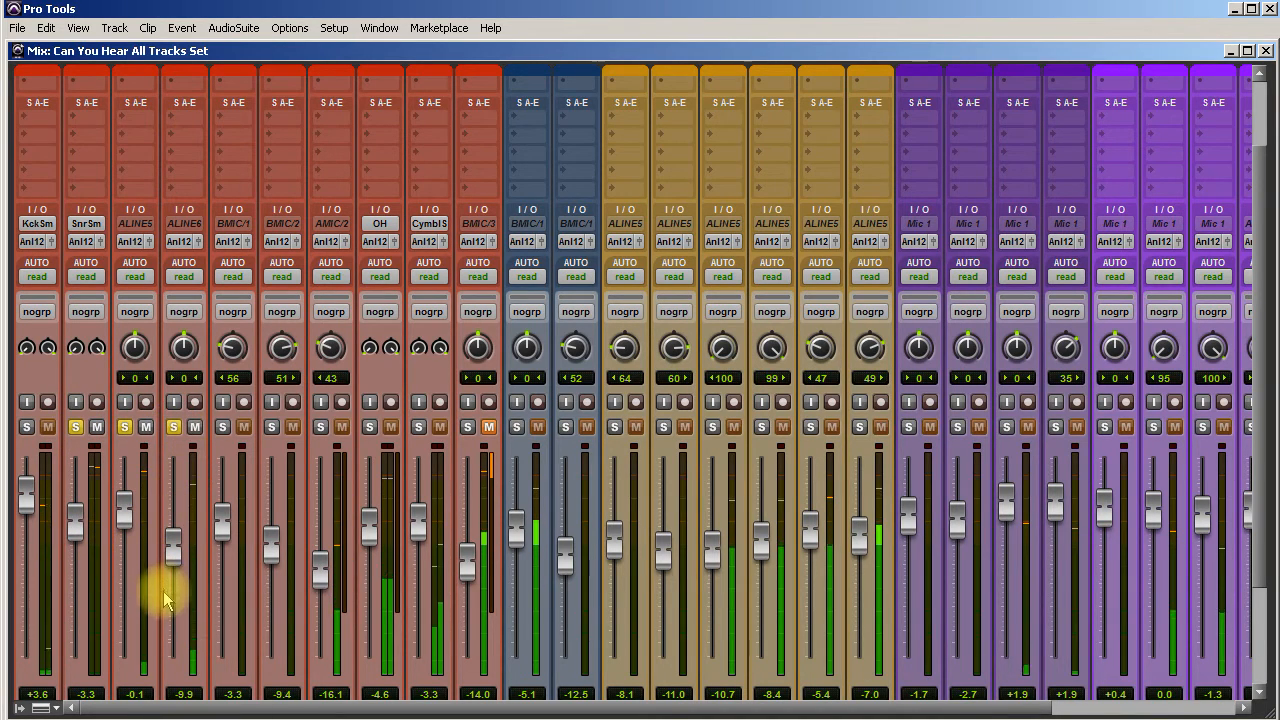
left_click(77, 428)
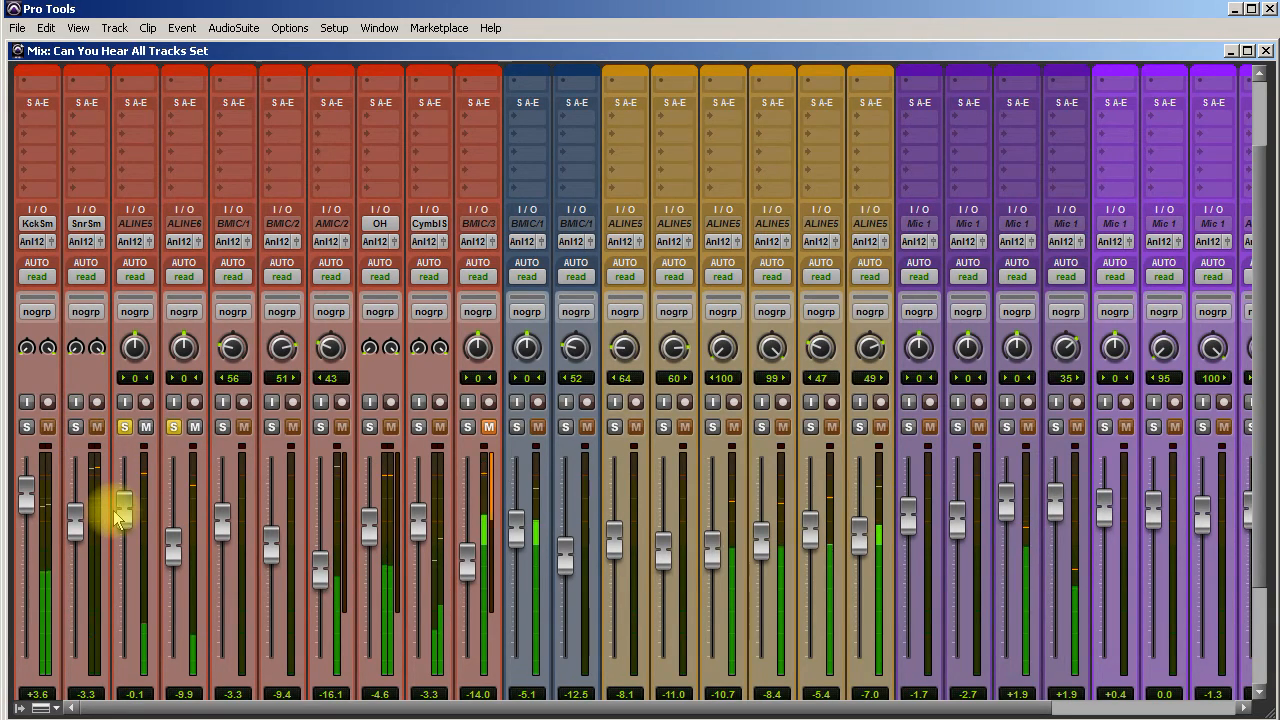
left_click(76, 428)
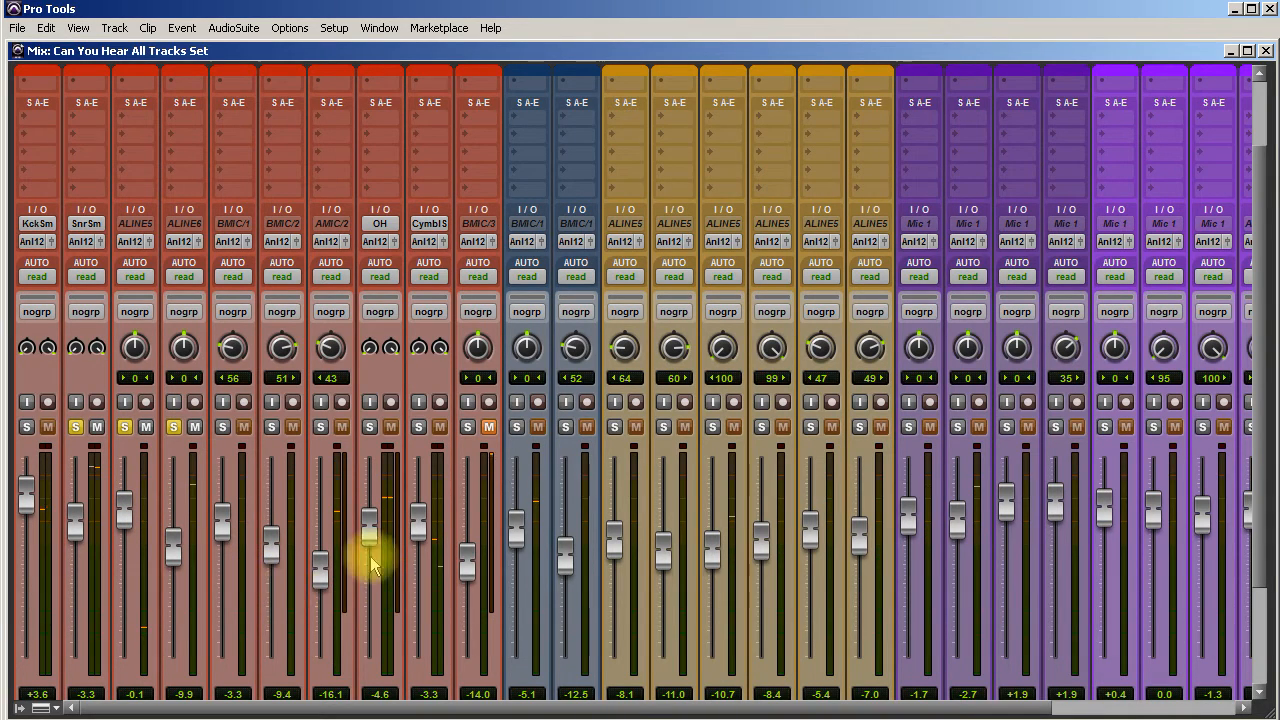
Step: Clear the solos from SnrSm and both SNA33 snare tracks
left_click(72, 427)
left_click(124, 427)
left_click(173, 427)
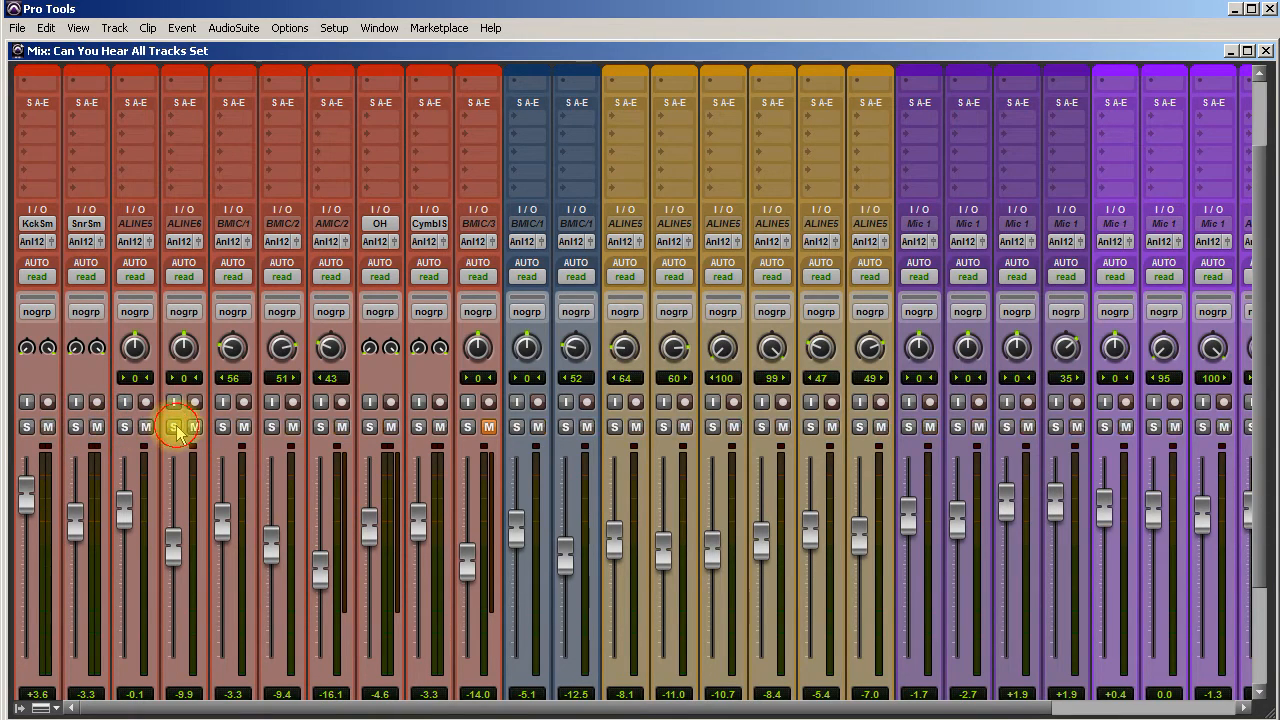
Step: Solo all the selected drum tracks together, from KckS through rm.33
scroll(157, 671, "down", 3)
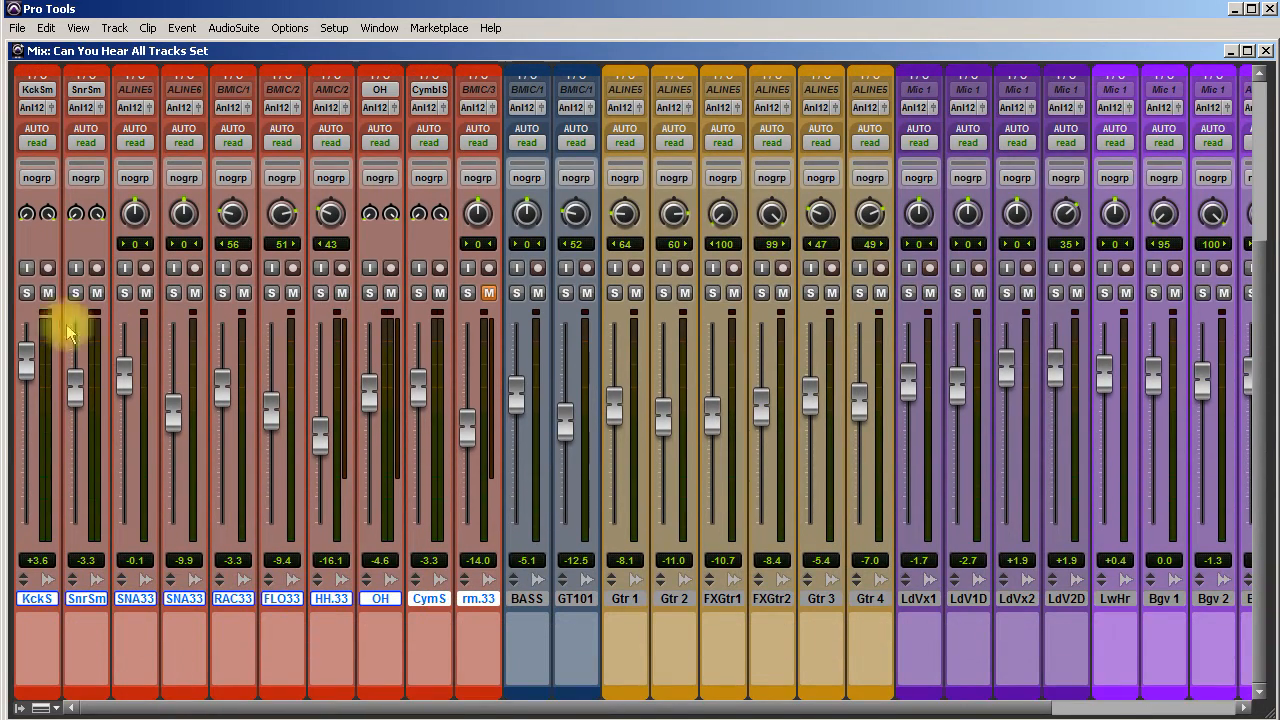
left_click(27, 293)
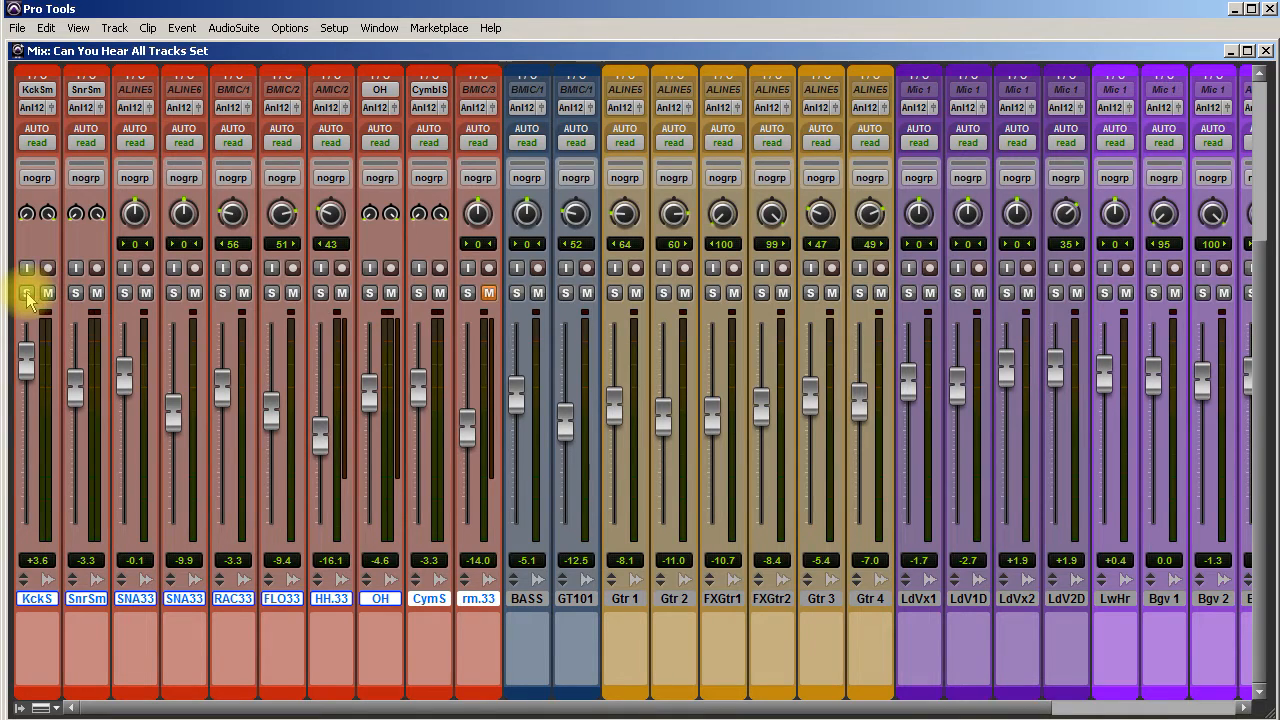
left_click(27, 294, "alt+shift")
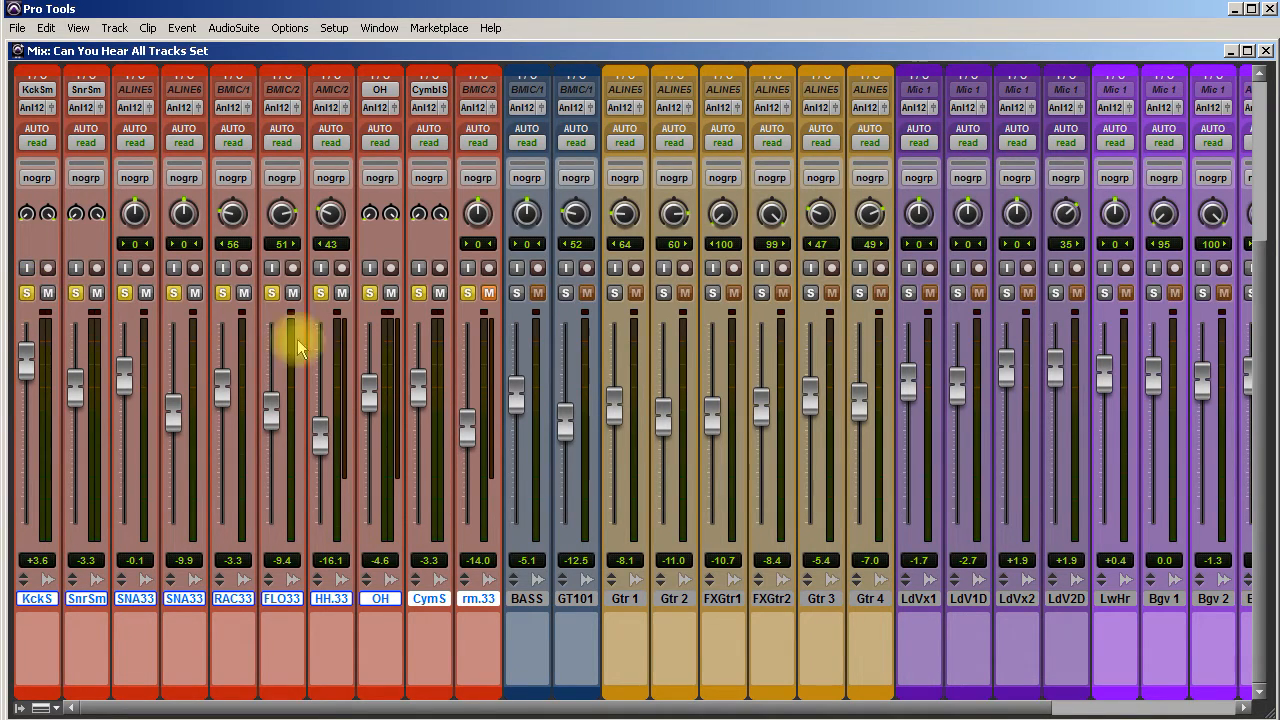
Step: Select only the CymS and SnrSm sample tracks and take both out of the drum solo
left_click(418, 292)
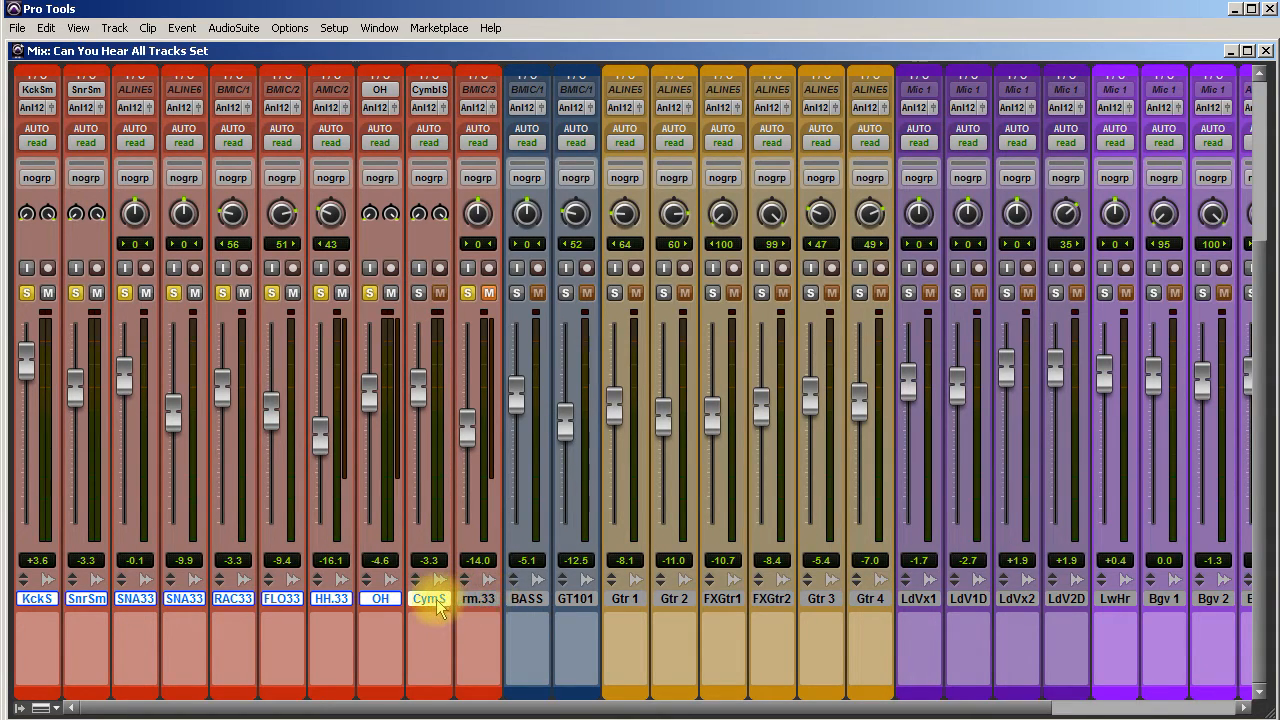
left_click(480, 600)
left_click(430, 602)
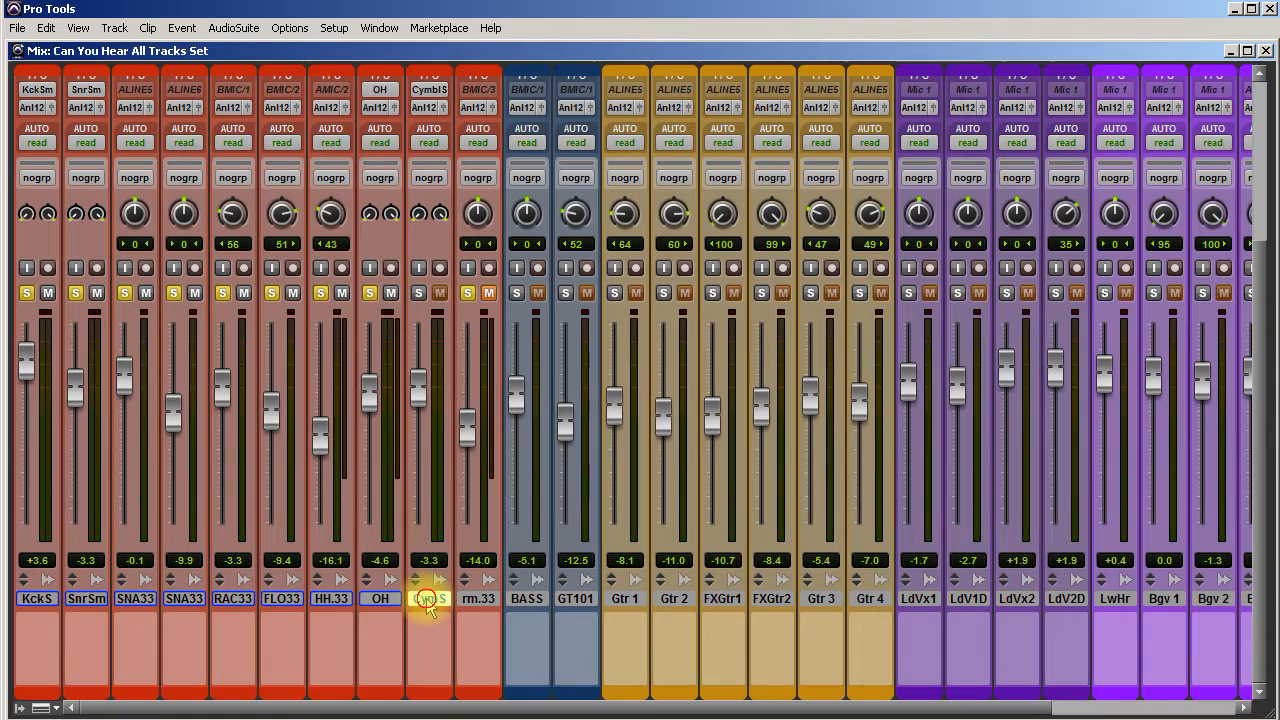
left_click(86, 599)
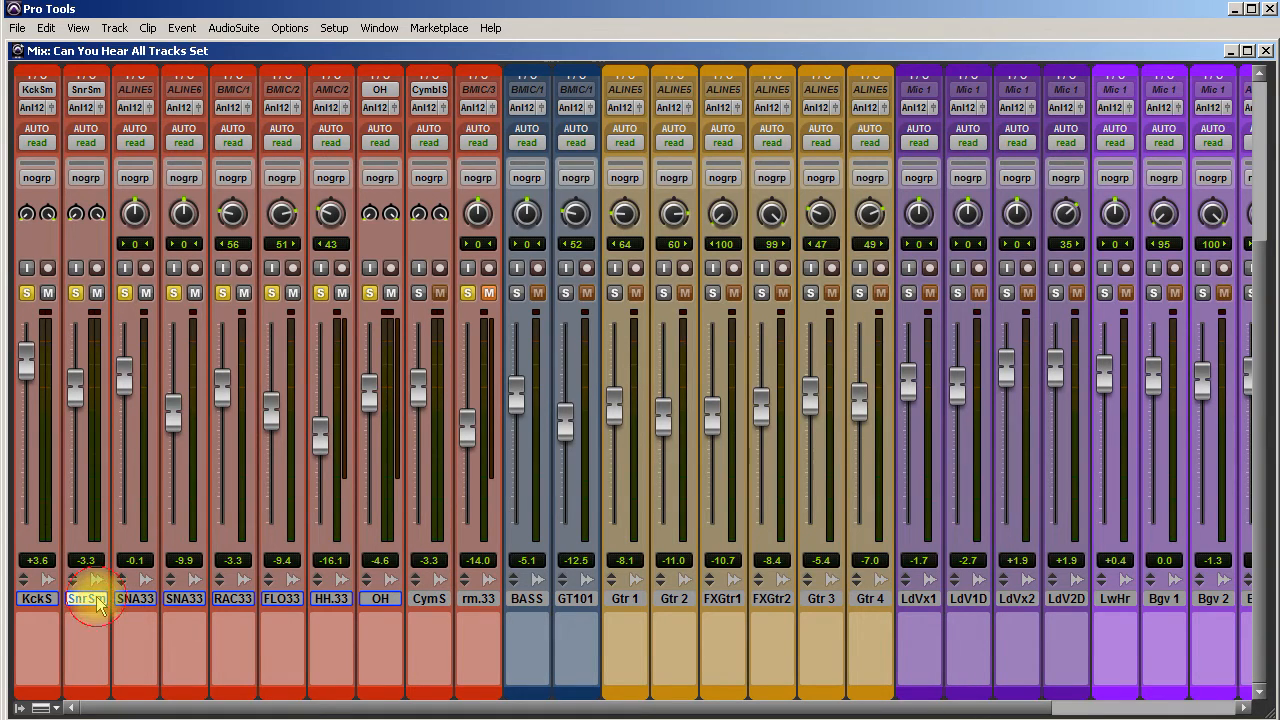
left_click(76, 293)
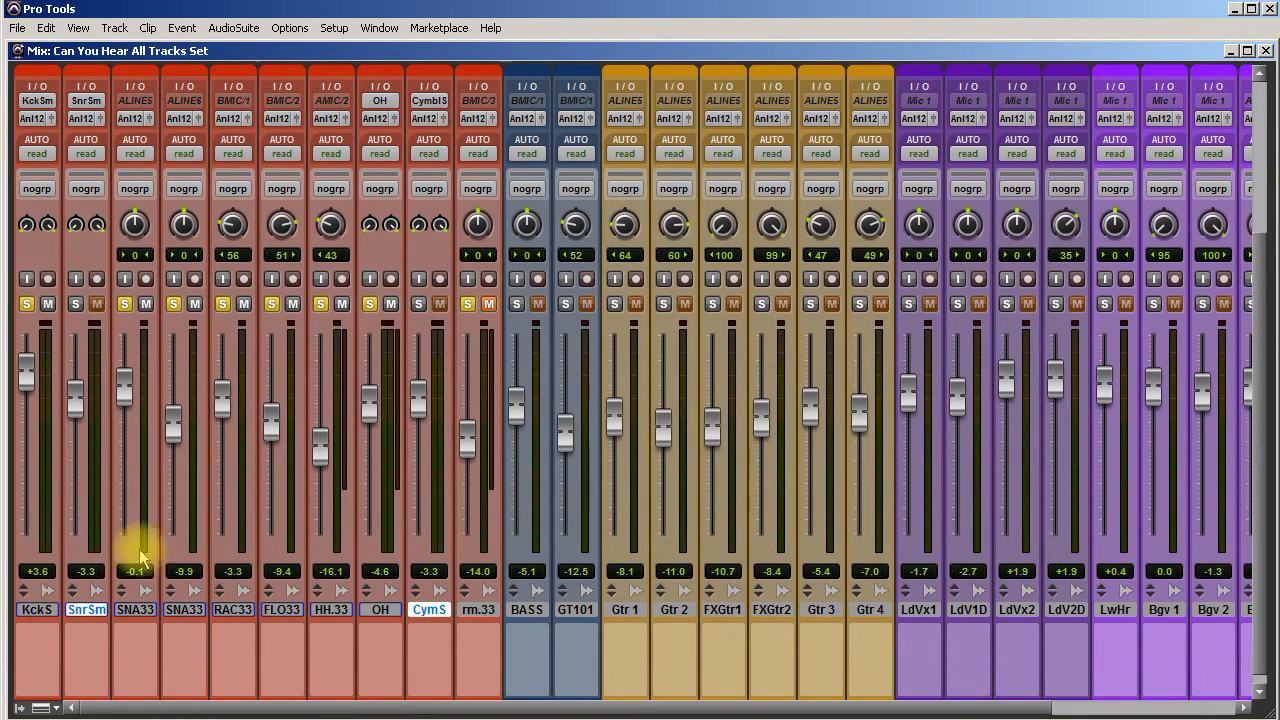
Step: Compare the soloed drums with and without the SnrSm and CymS samples during playback, leaving both sample tracks soloed
scroll(470, 595, "up", 2)
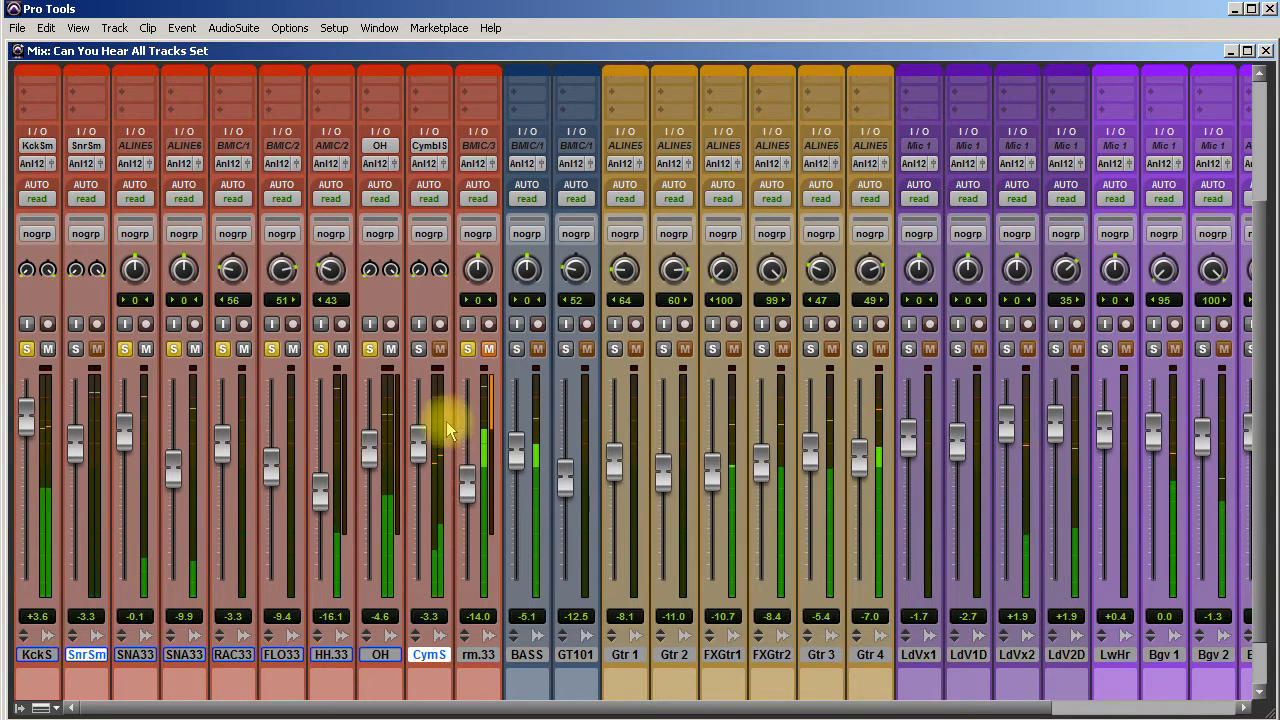
left_click(420, 350)
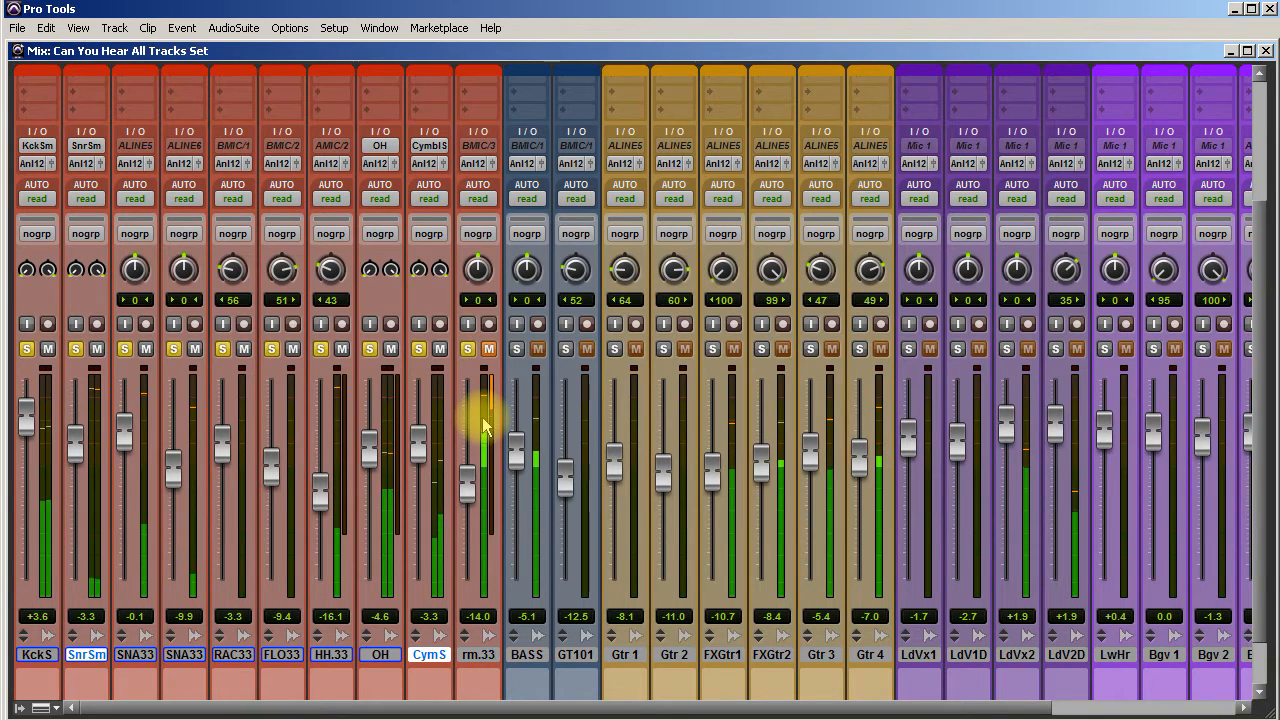
left_click(420, 350)
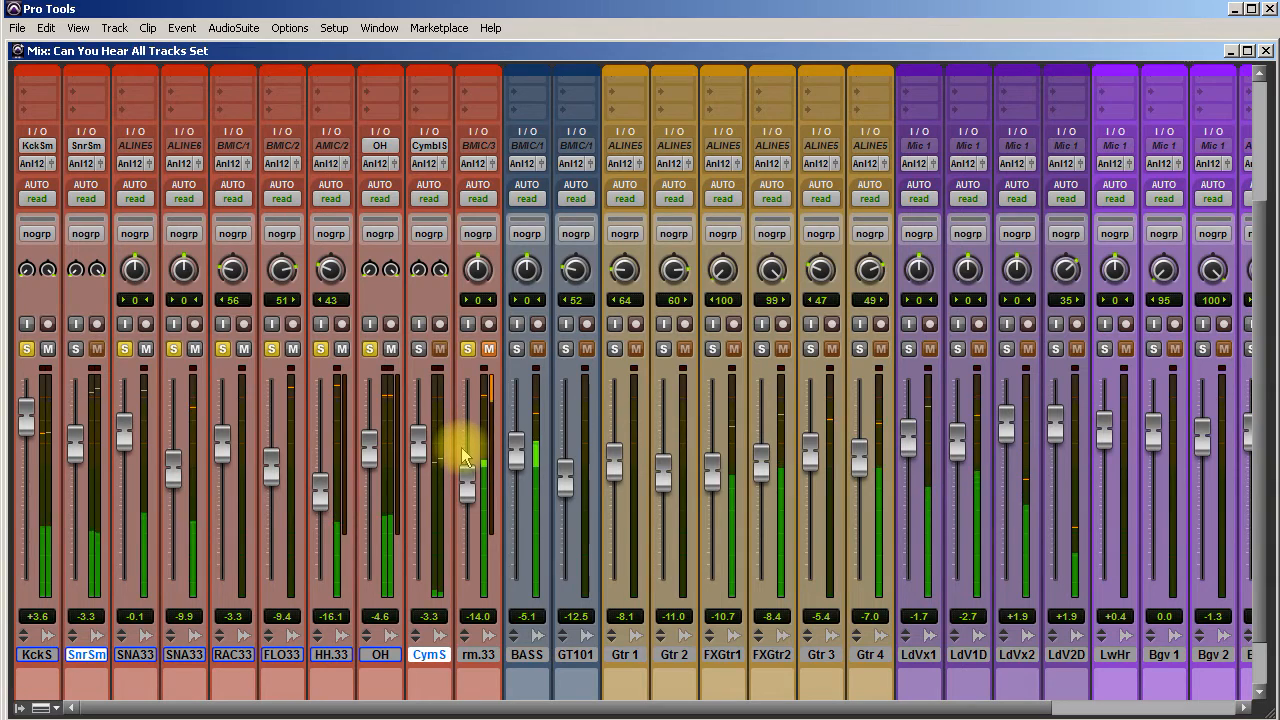
left_click(420, 350)
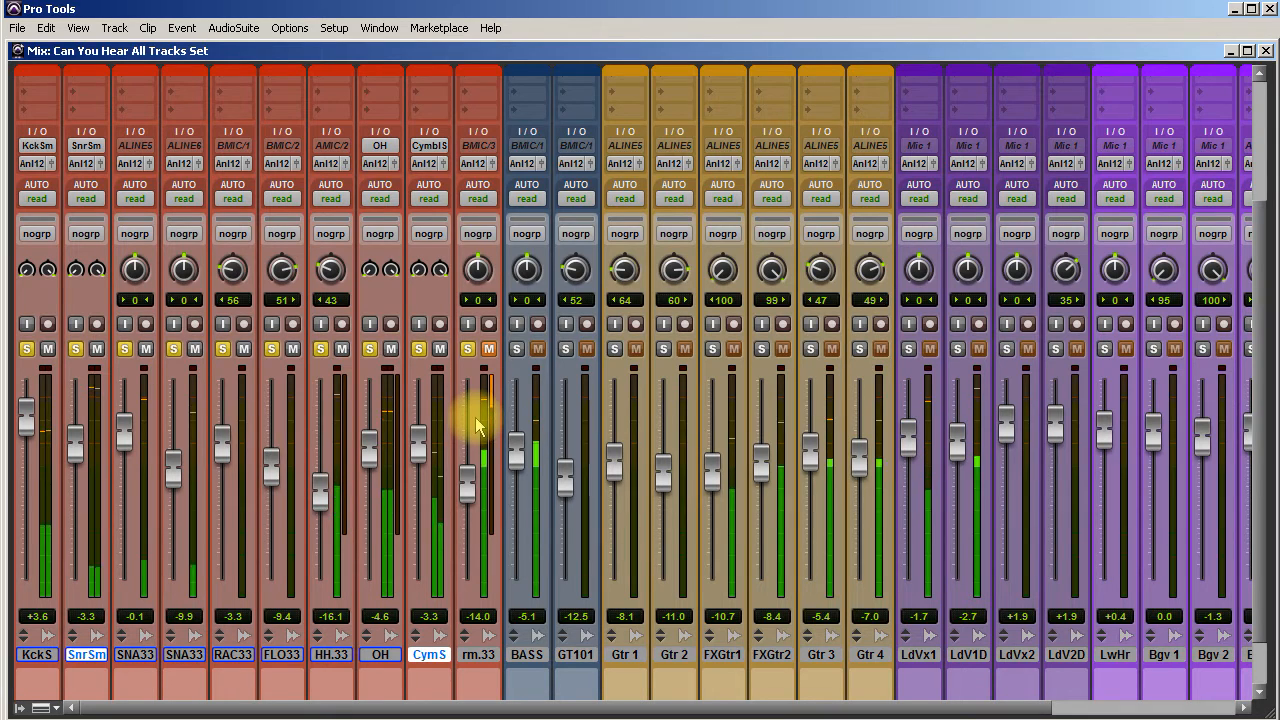
left_click(418, 350)
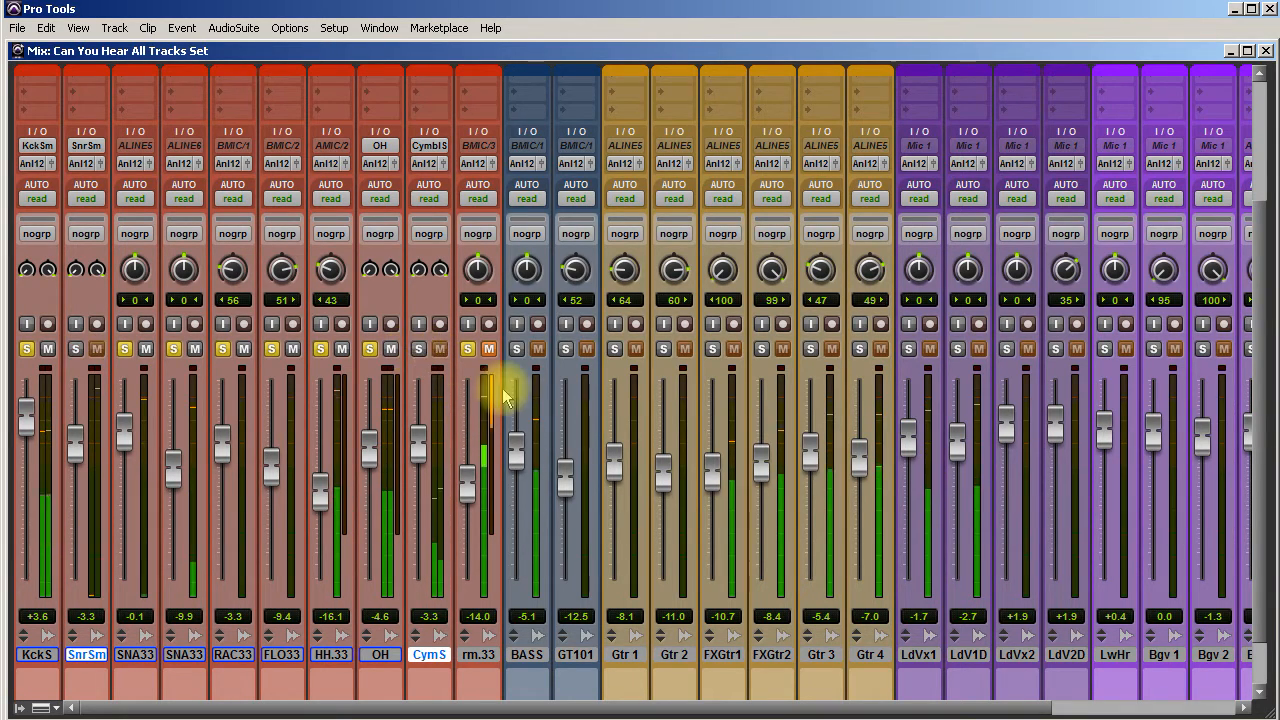
left_click(421, 350, "alt+shift")
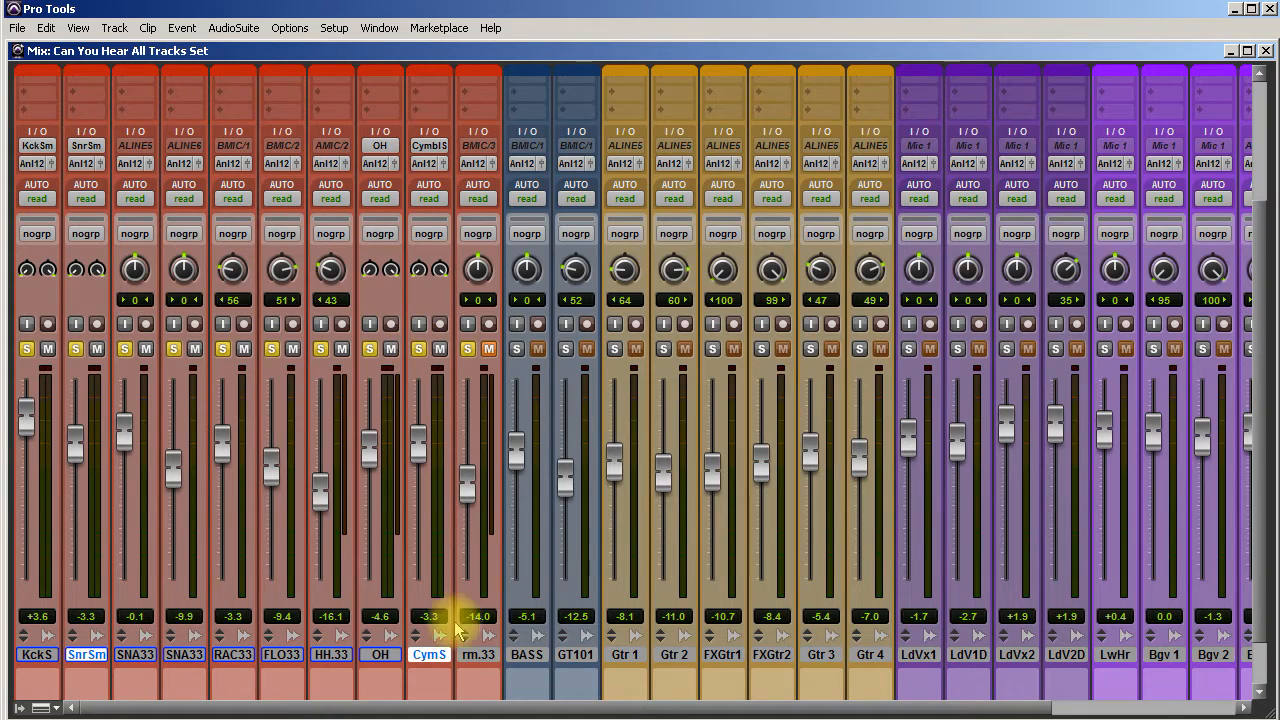
Step: Select all drum tracks from KckS through rm.33 and clear their solos together
left_click(475, 658)
left_click(42, 656, "shift")
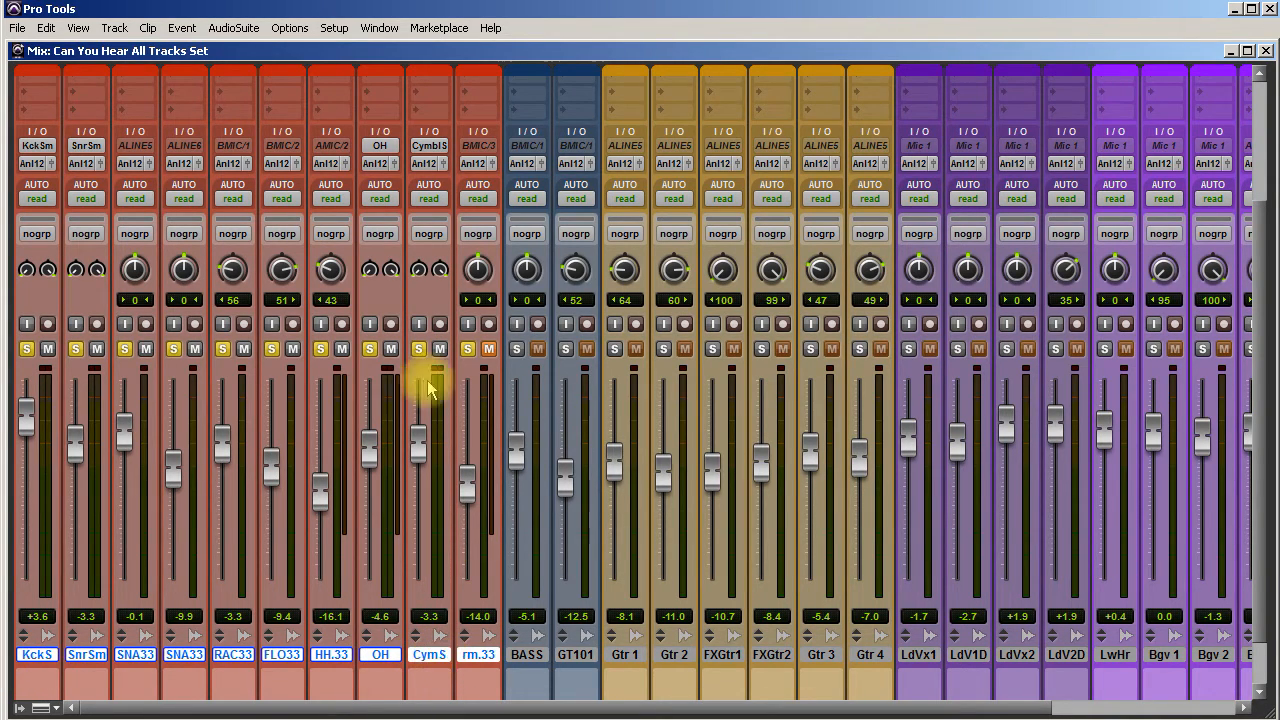
left_click(467, 348)
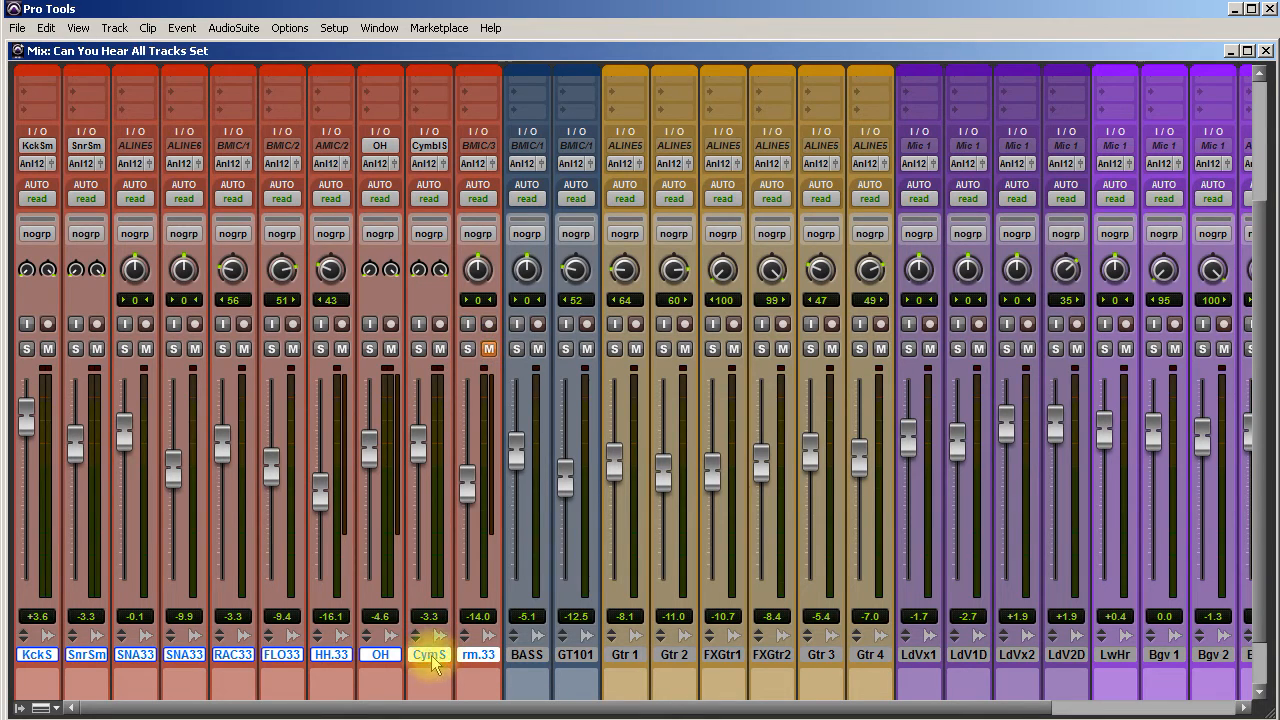
Step: Select only the CymS and SnrSm tracks and mute both together
left_click(527, 655)
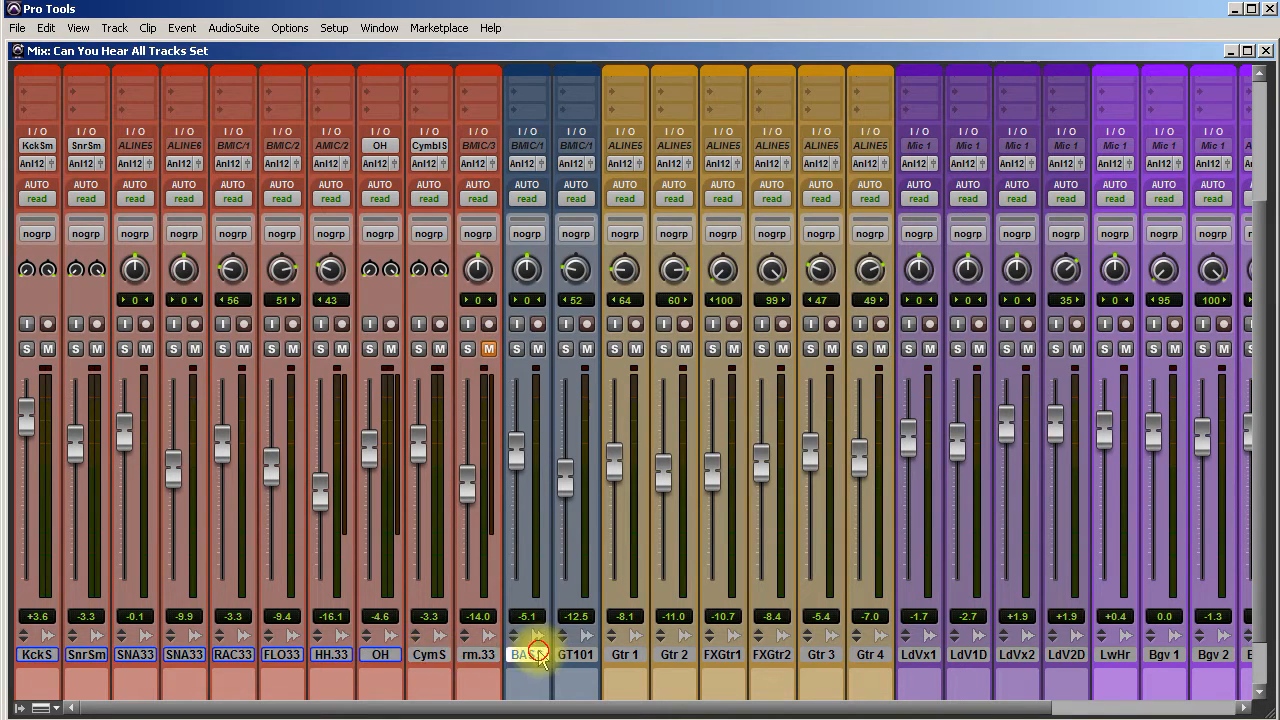
left_click(443, 662)
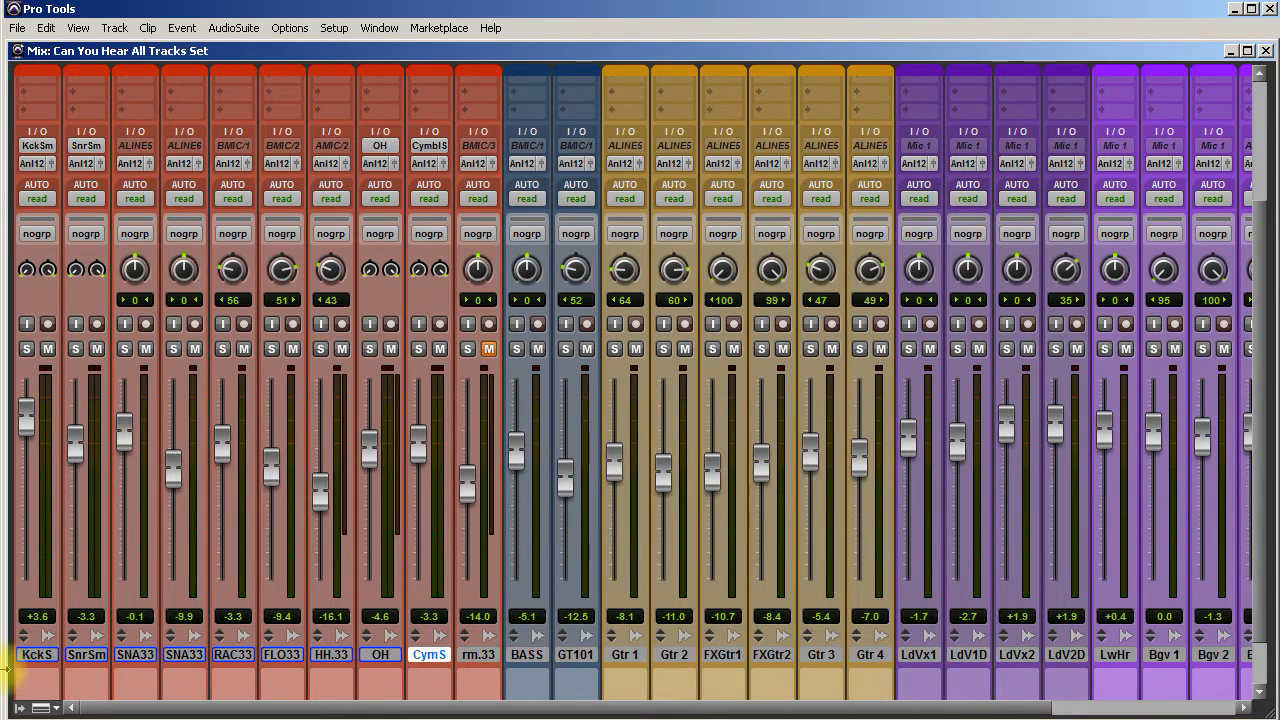
left_click(88, 655, "ctrl")
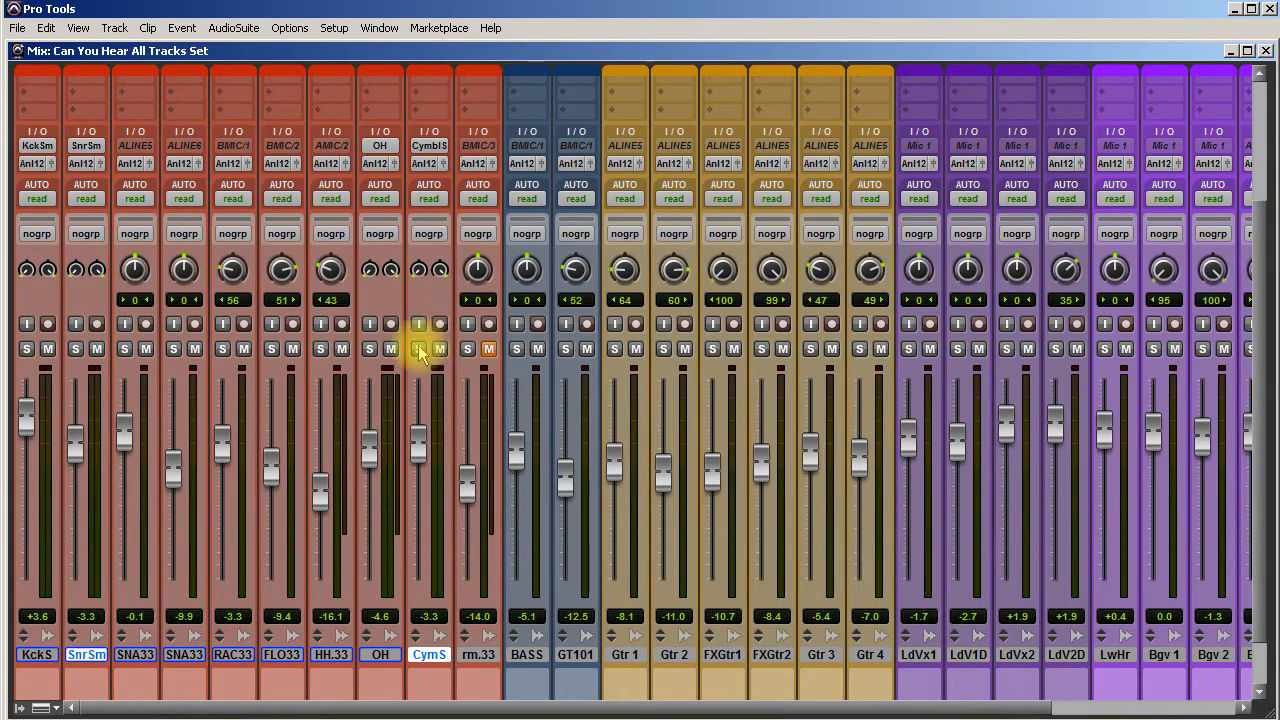
left_click(439, 349)
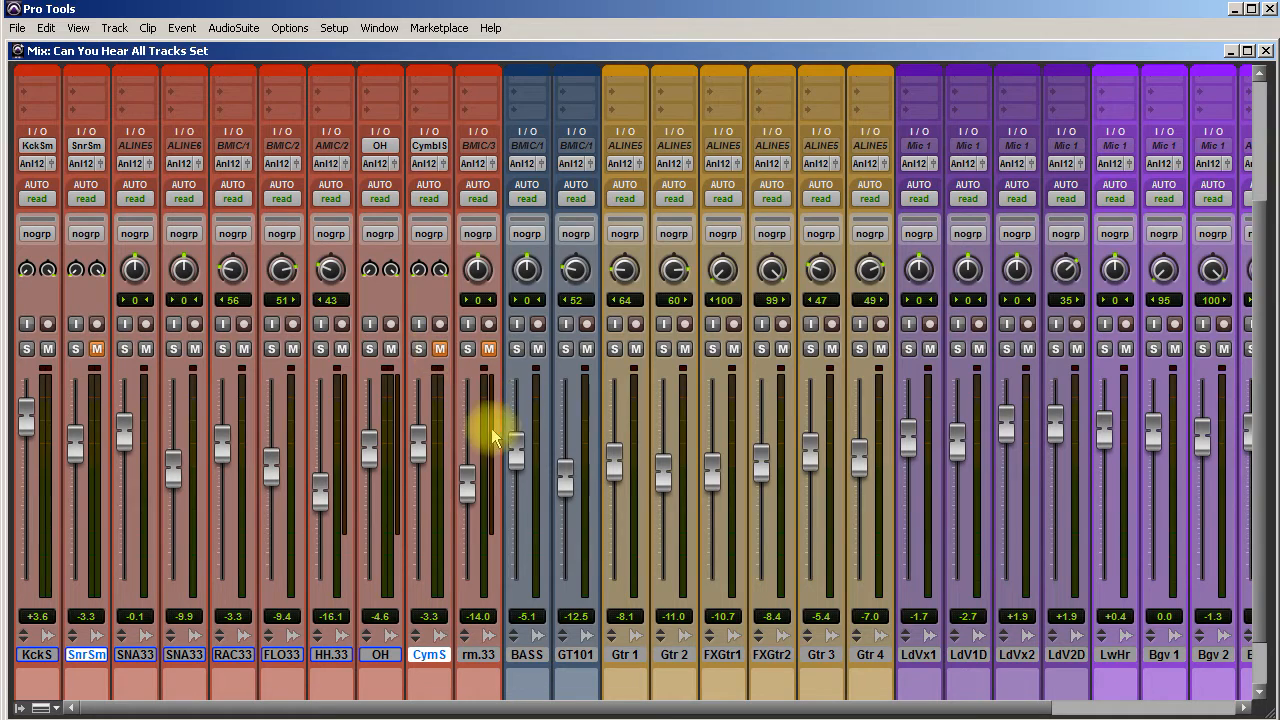
Step: Play the full mix and compare it with the SnrSm and CymS samples muted and unmuted, leaving both unmuted
key("space")
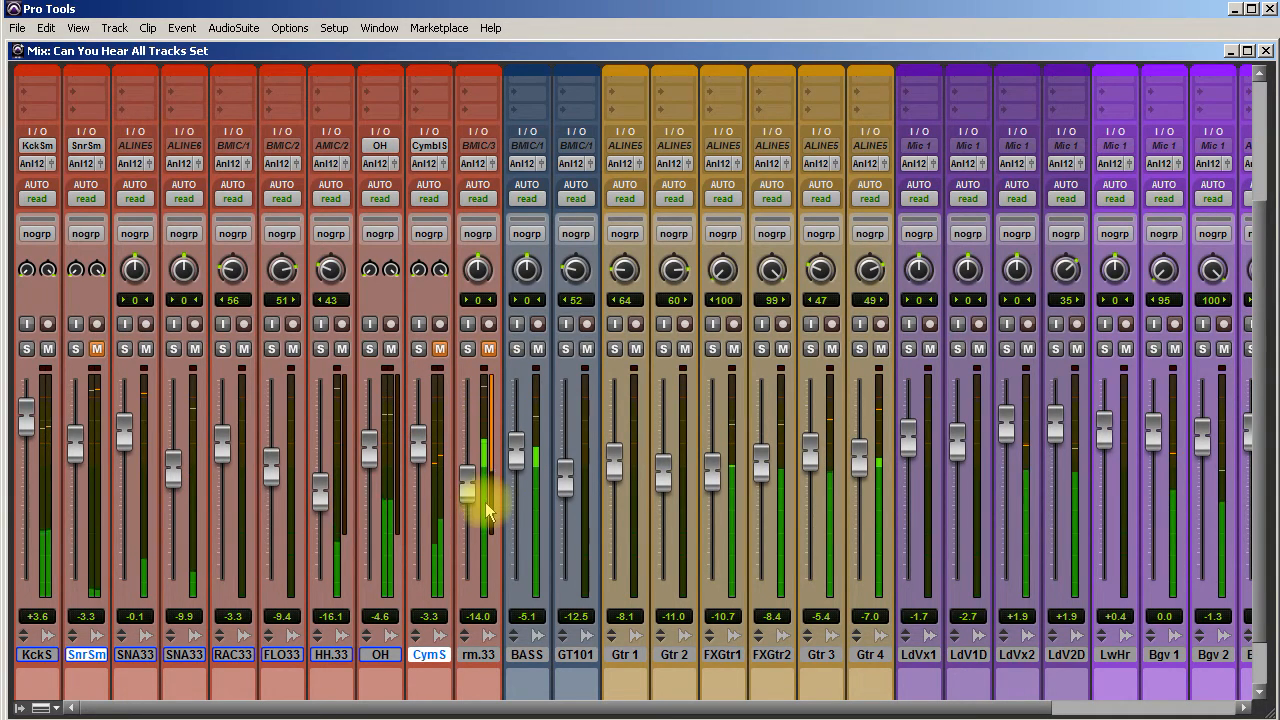
scroll(486, 510, "up", 1)
scroll(486, 510, "up", 1)
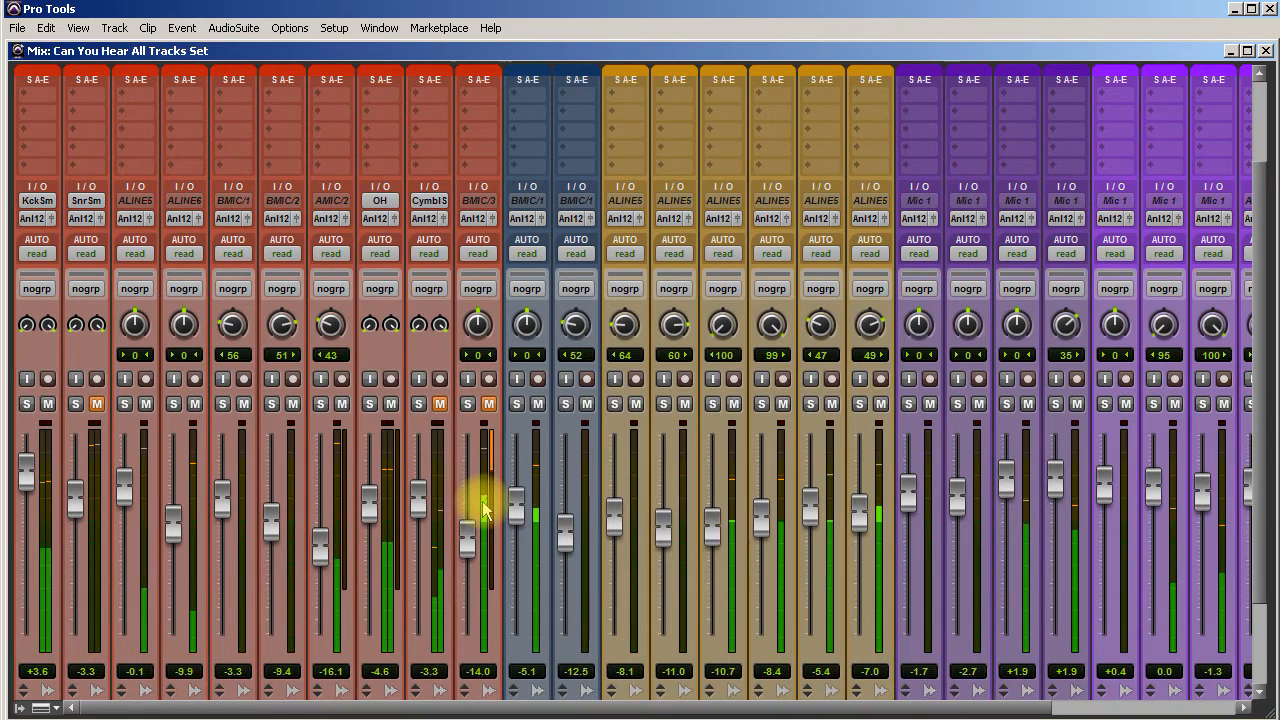
left_click(440, 404)
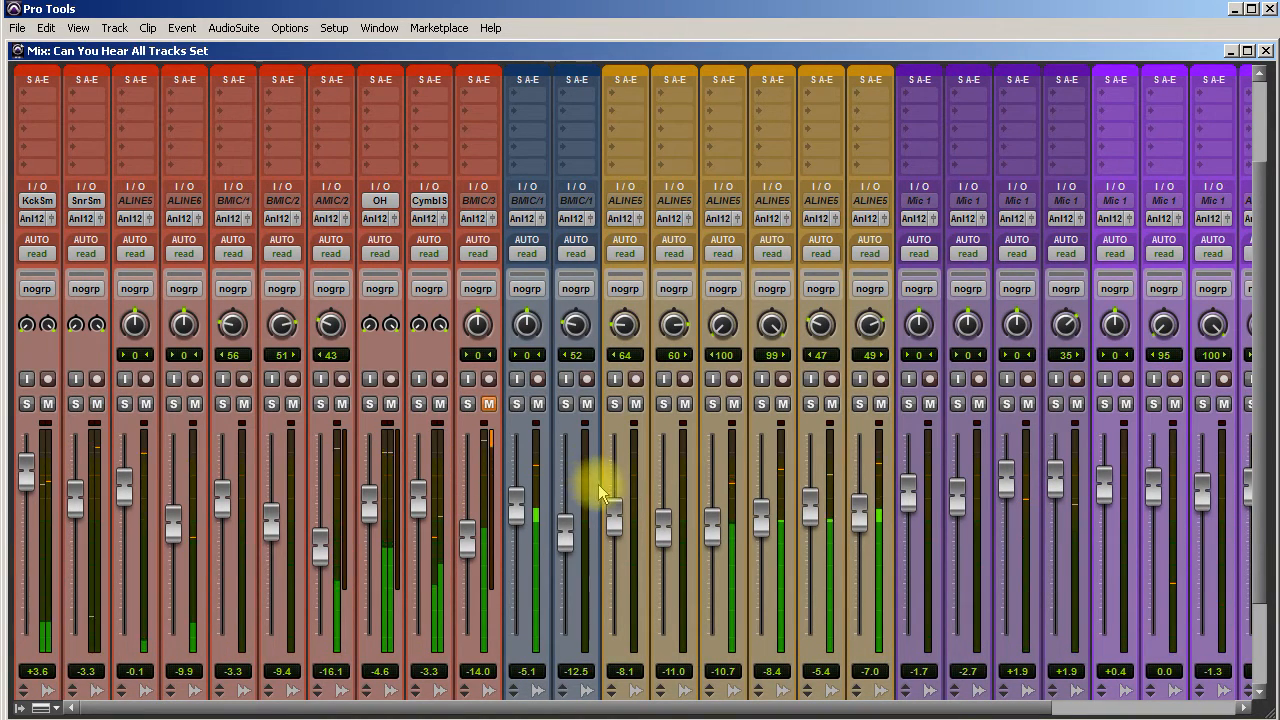
left_click(440, 404)
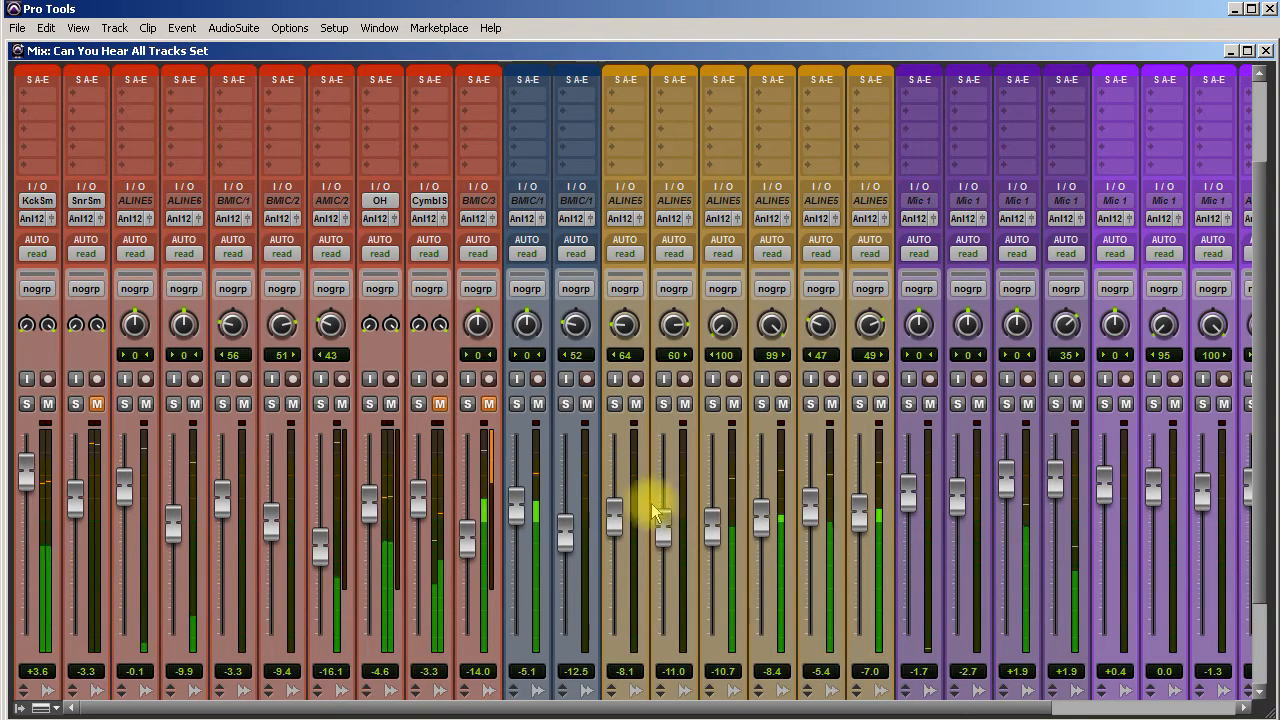
left_click(440, 404)
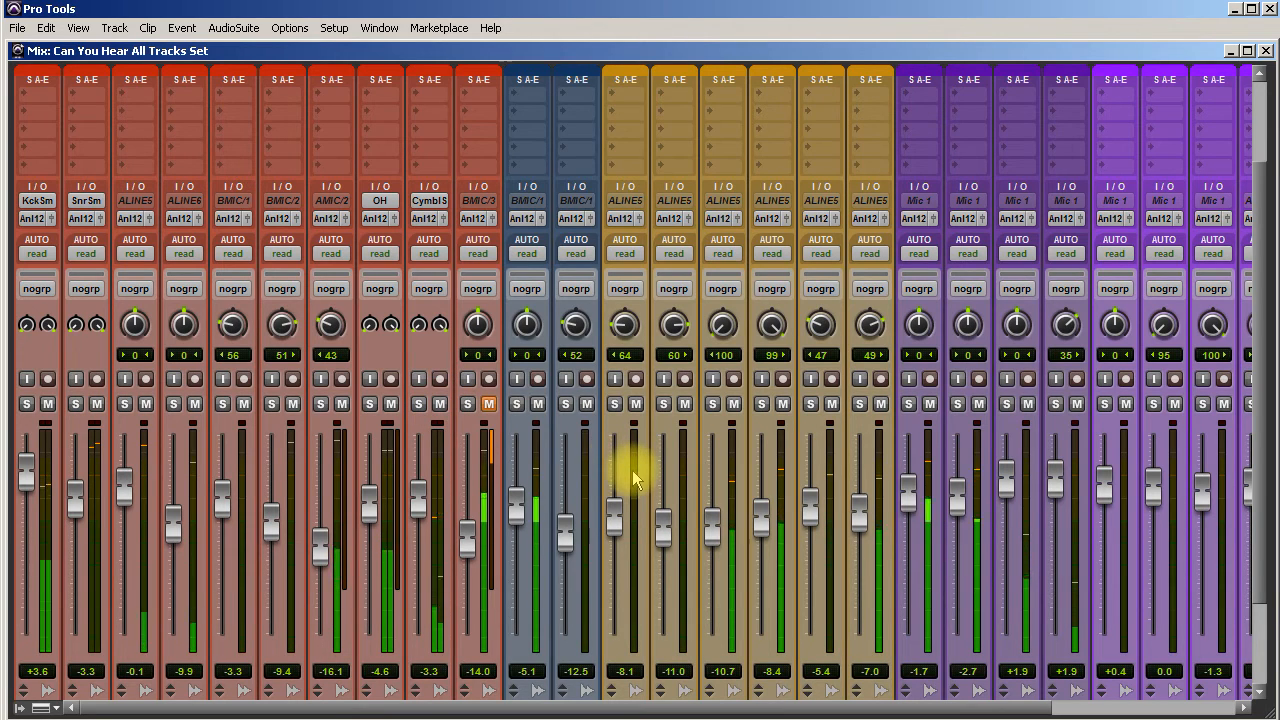
left_click(440, 404)
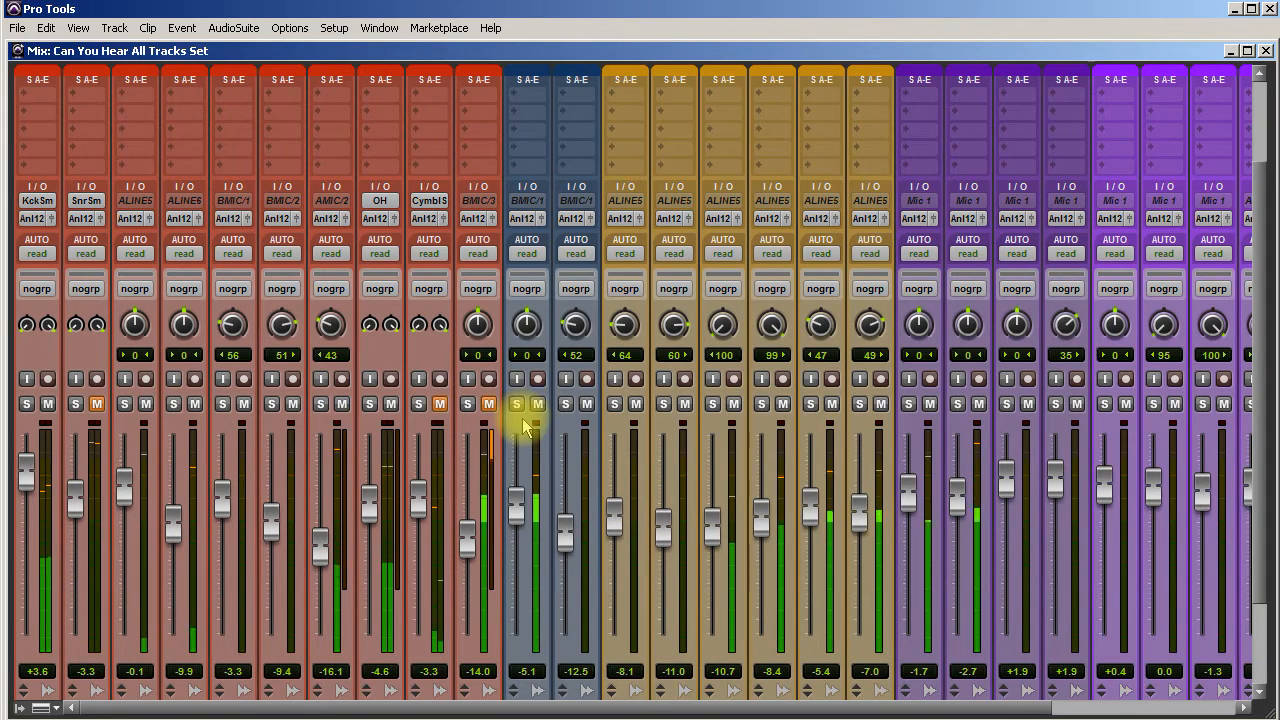
left_click(440, 404)
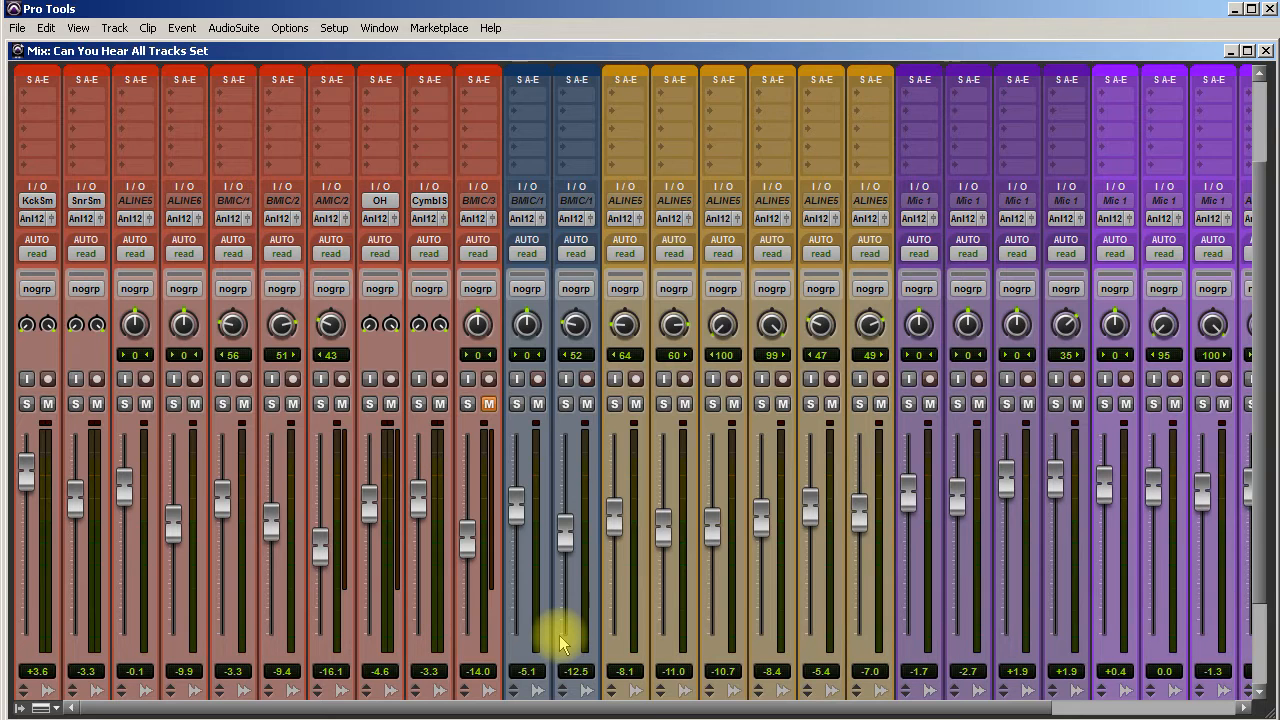
Step: Review the insert plug-ins and fader levels across the drum tracks in the mixer
scroll(729, 598, "up", 3)
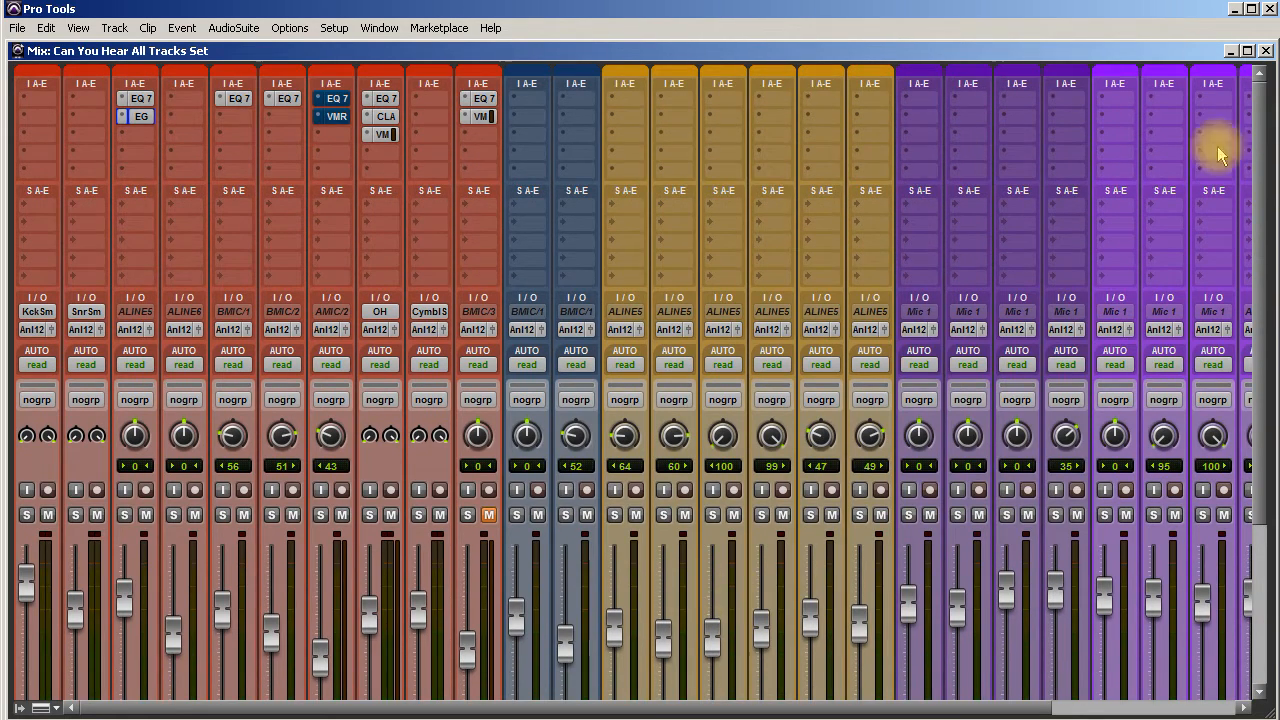
left_click_drag(614, 706, 540, 684)
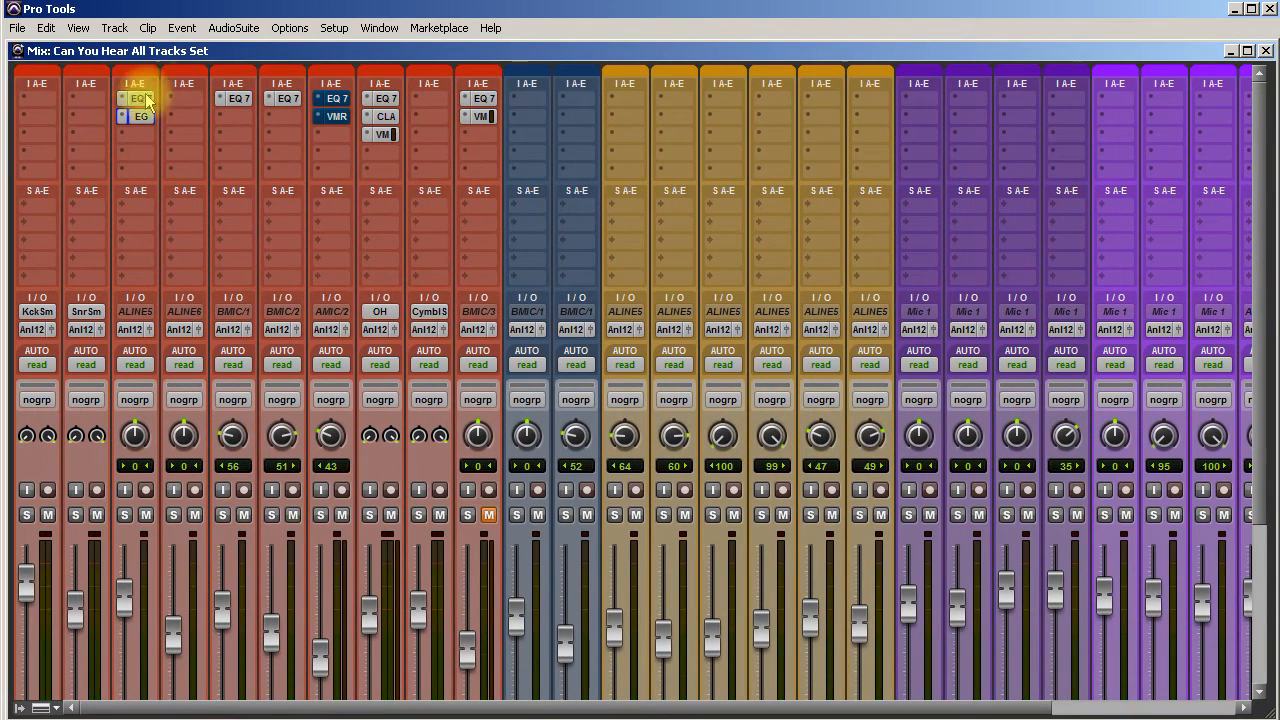
scroll(400, 345, "down", 4)
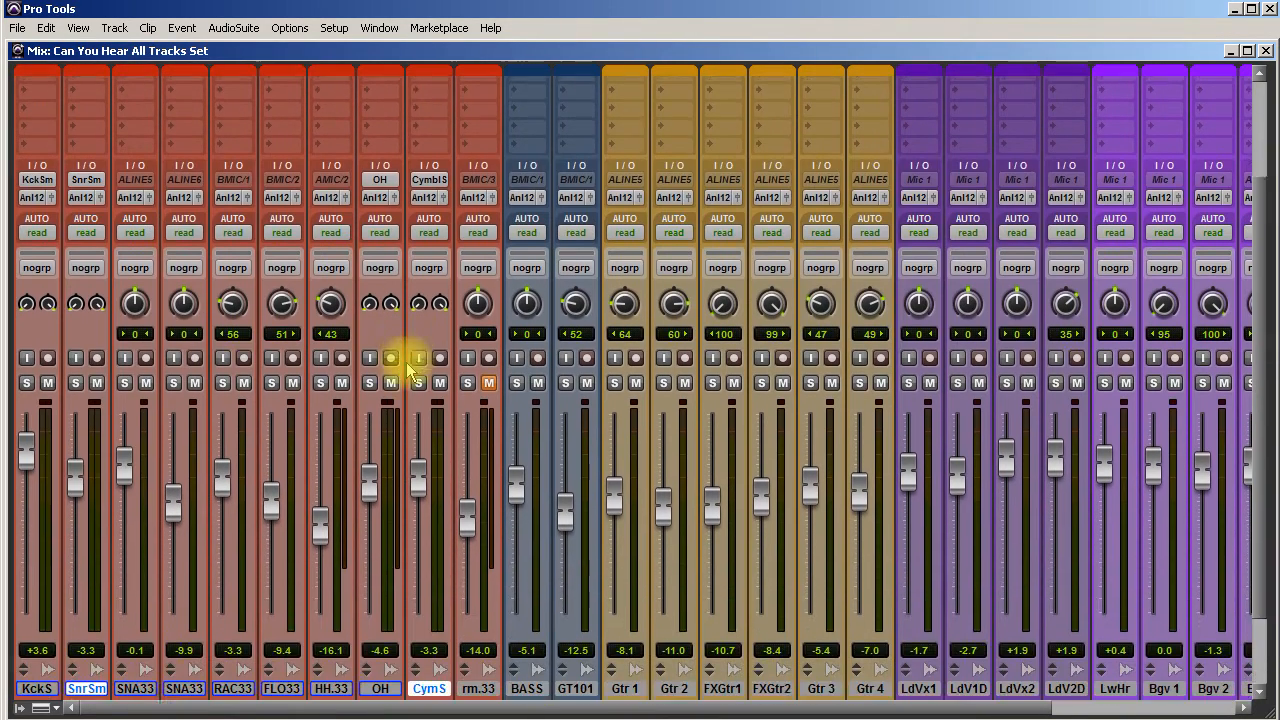
scroll(88, 470, "up", 4)
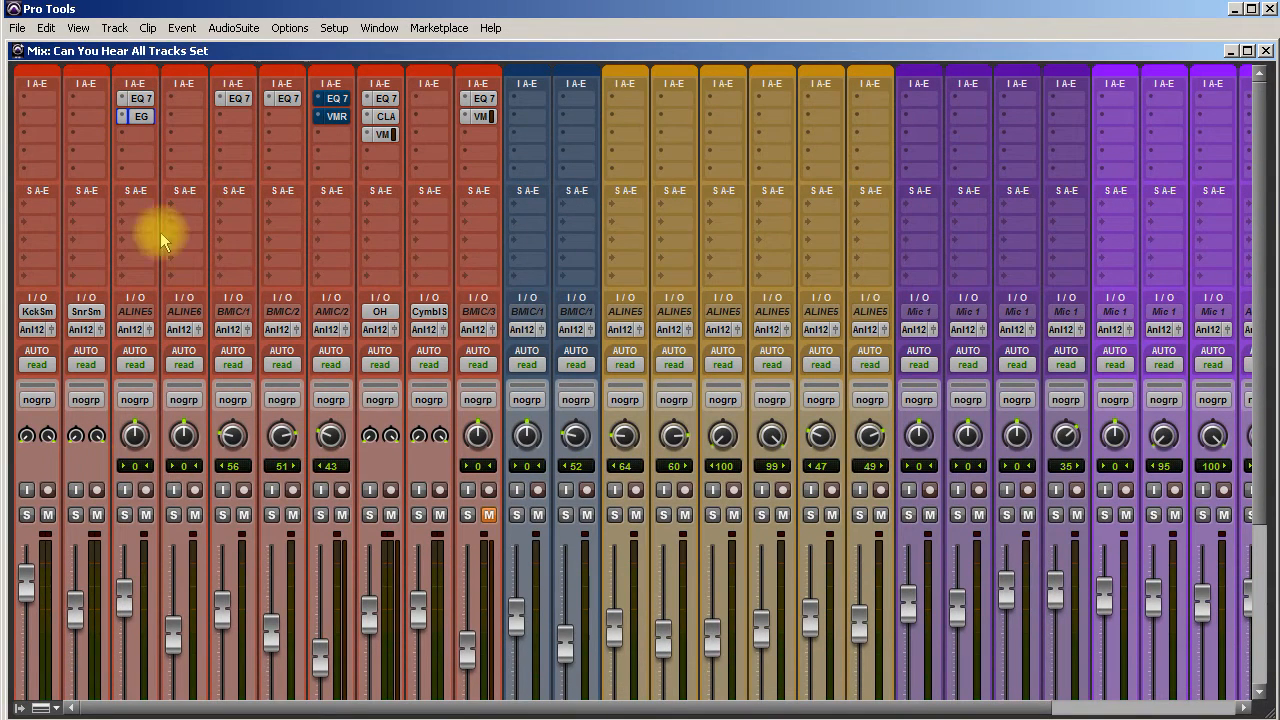
scroll(490, 440, "down", 2)
scroll(480, 430, "down", 3)
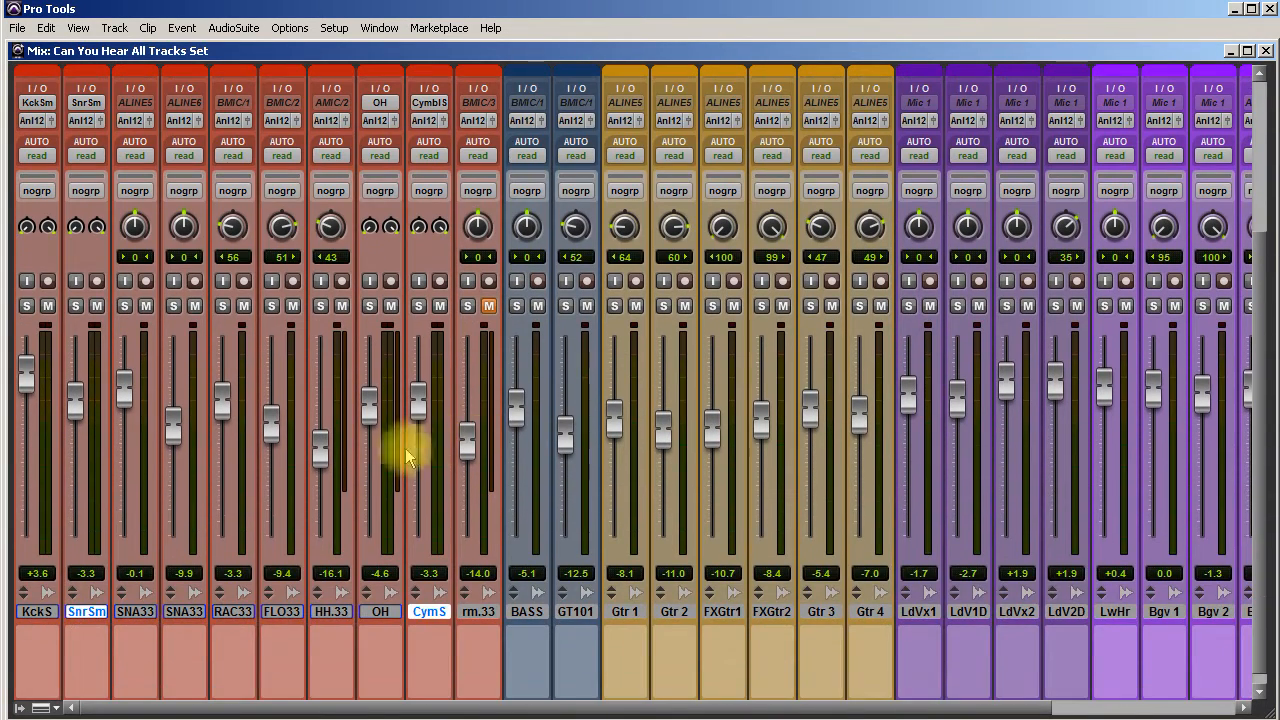
scroll(390, 480, "up", 5)
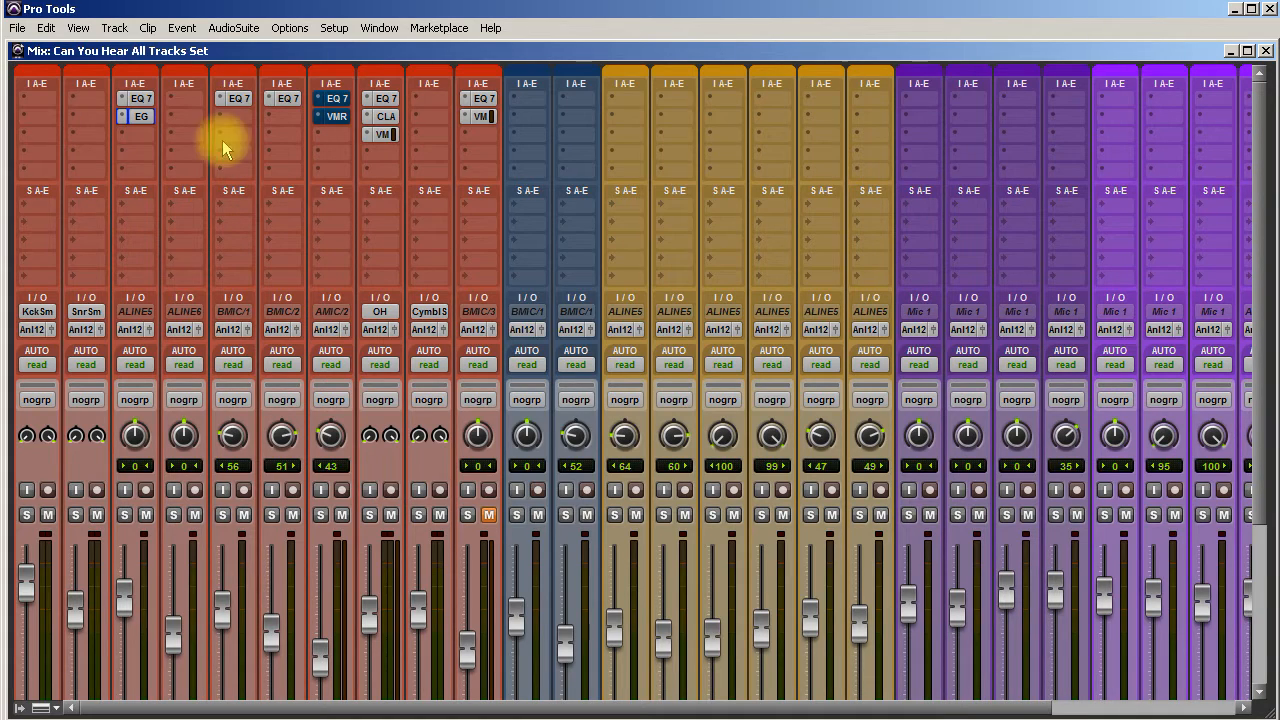
Step: Open the EQ3 7-Band insert on the SNARE TOP.33 track, examine its filter and band settings, and close it
left_click(141, 100)
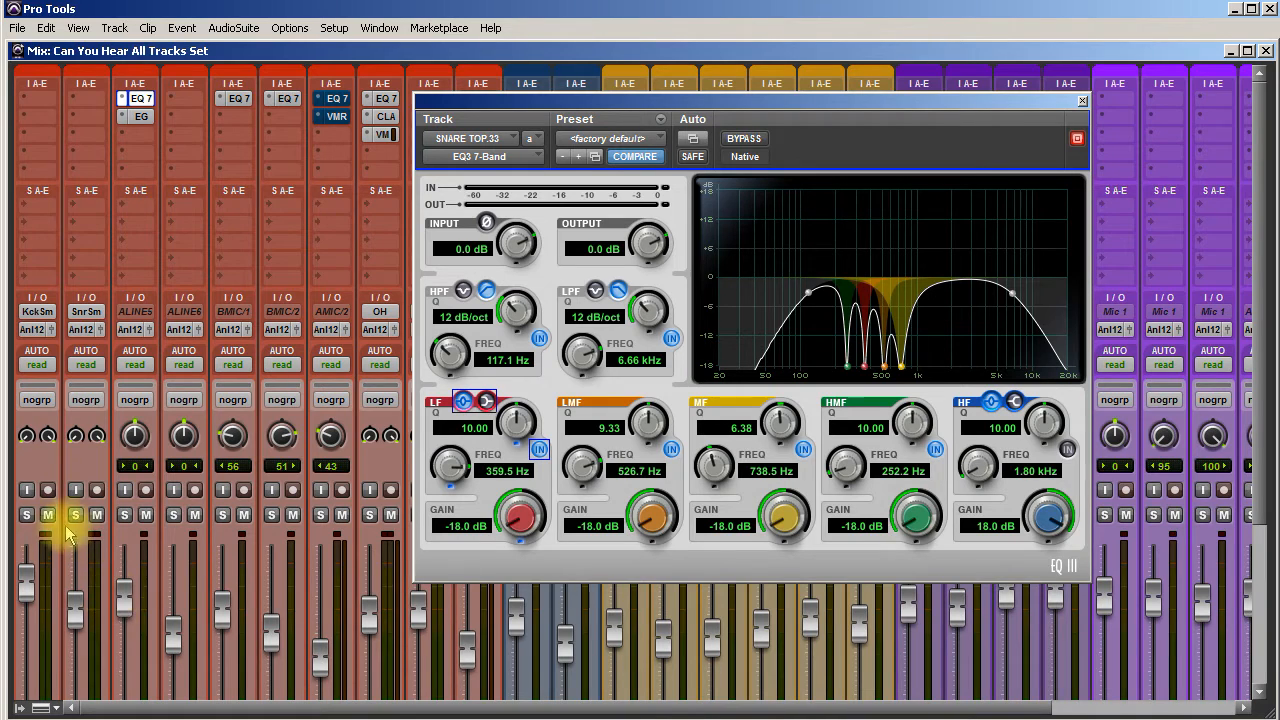
left_click(1082, 101)
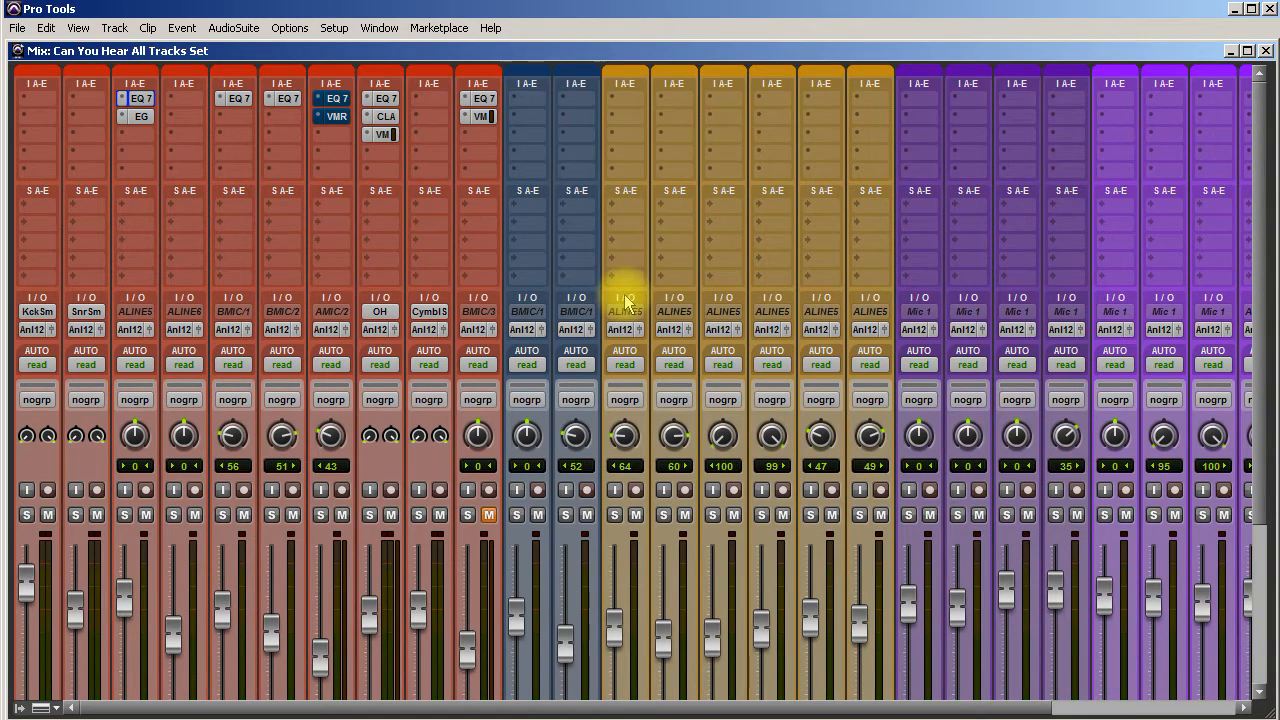
scroll(625, 300, "down", 1)
scroll(625, 300, "down", 3)
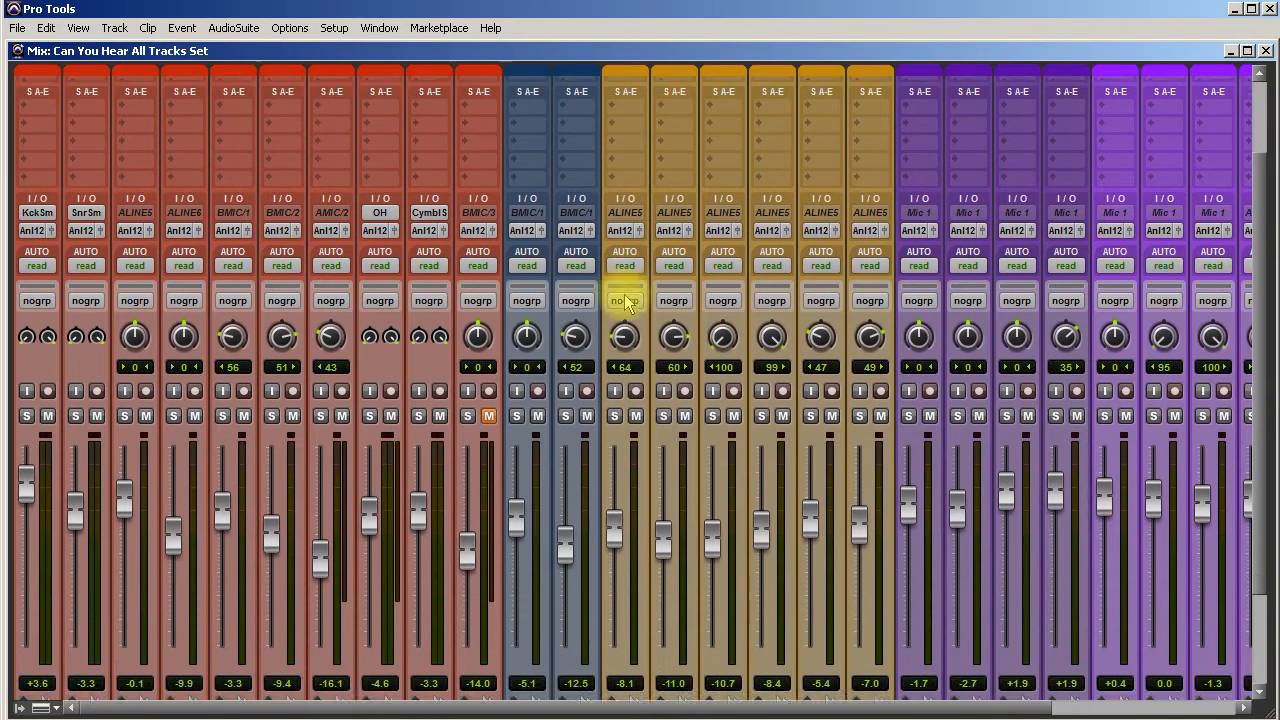
scroll(625, 303, "down", 2)
scroll(625, 295, "up", 6)
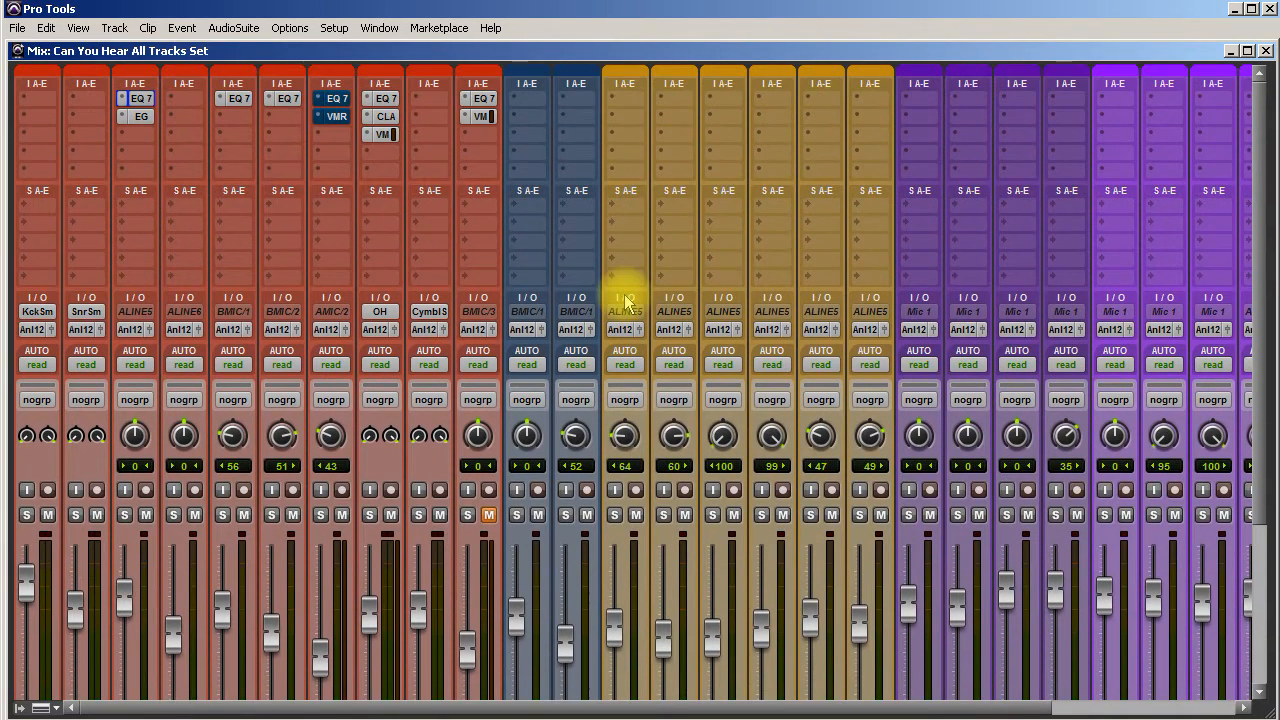